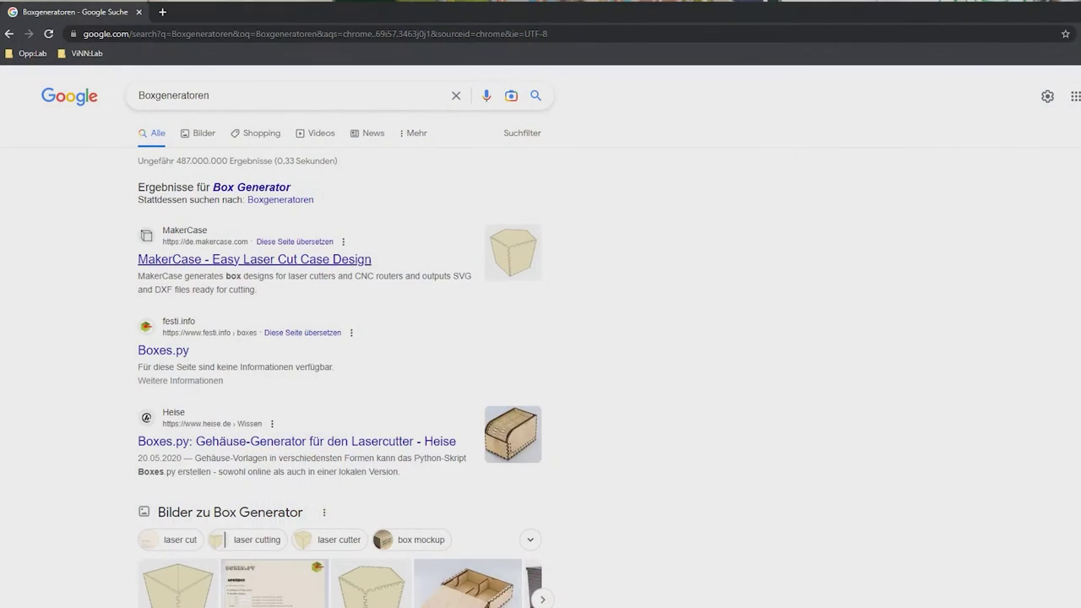
Step: Scroll down through the Google results for 'Boxgeneratoren'
scroll(338, 338, down, 3)
scroll(338, 338, down, 3)
scroll(338, 338, down, 3)
scroll(338, 338, down, 3)
scroll(338, 337, down, 3)
scroll(338, 338, down, 2)
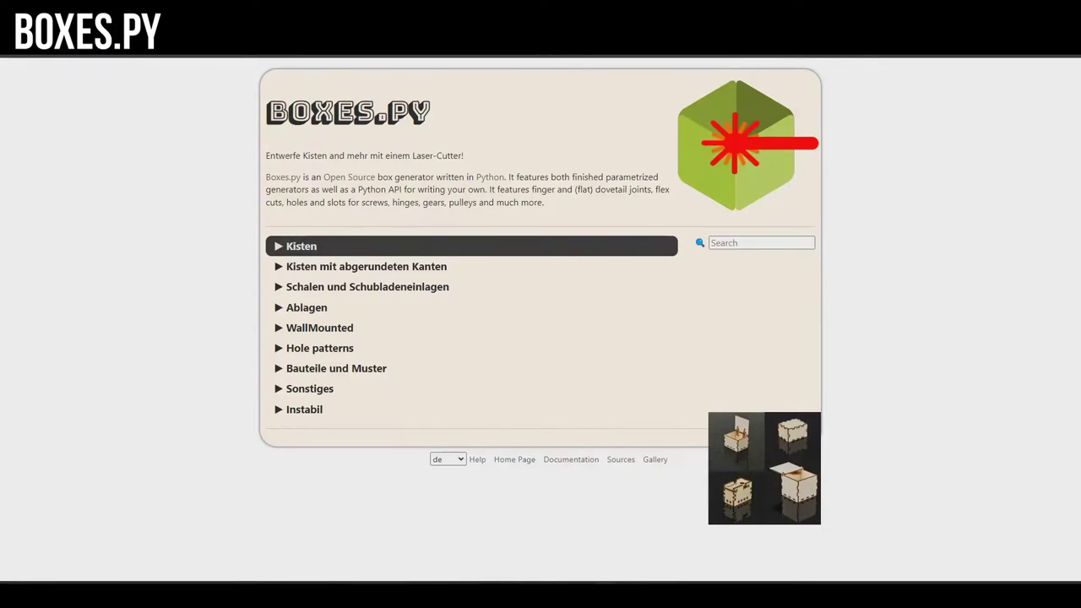
Step: Expand the Kisten and Kisten mit abgerundeten Kanten categories and scroll through their generators
click(301, 246)
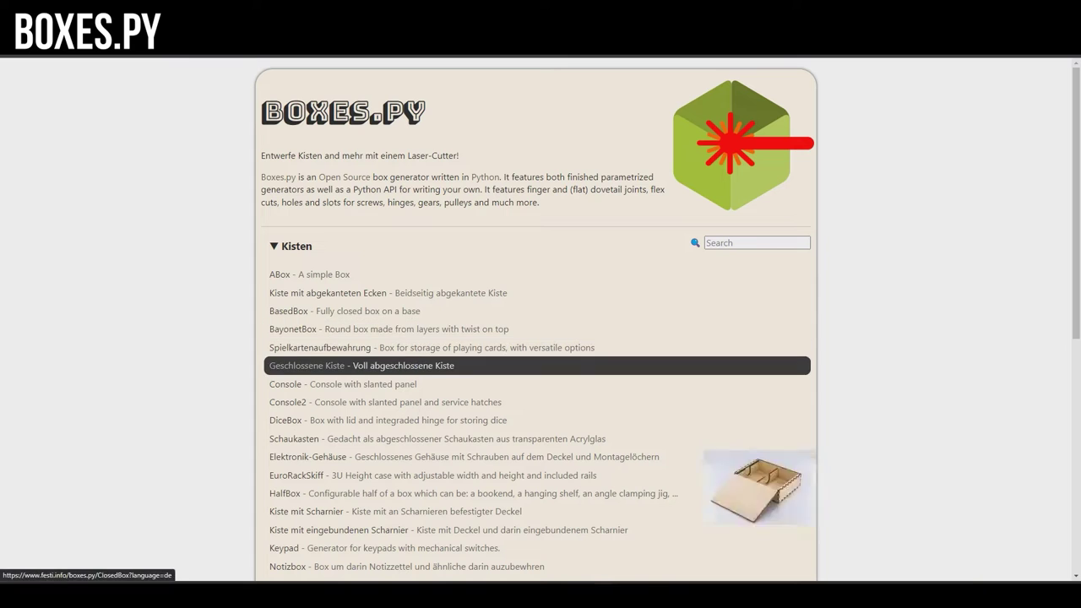
scroll(540, 383, down, 2)
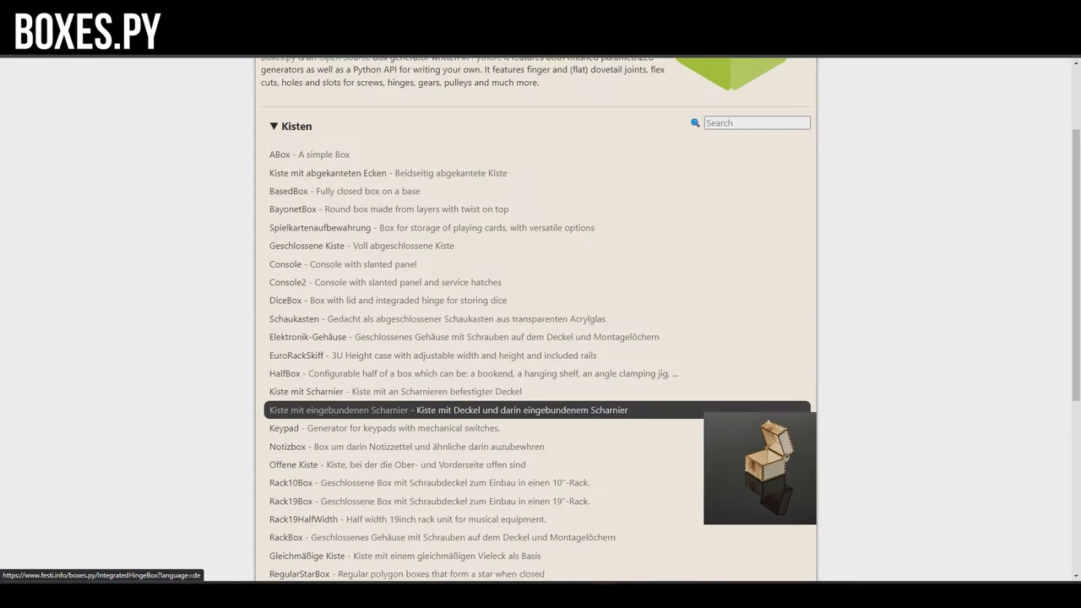
scroll(540, 418, down, 2)
scroll(540, 377, down, 3)
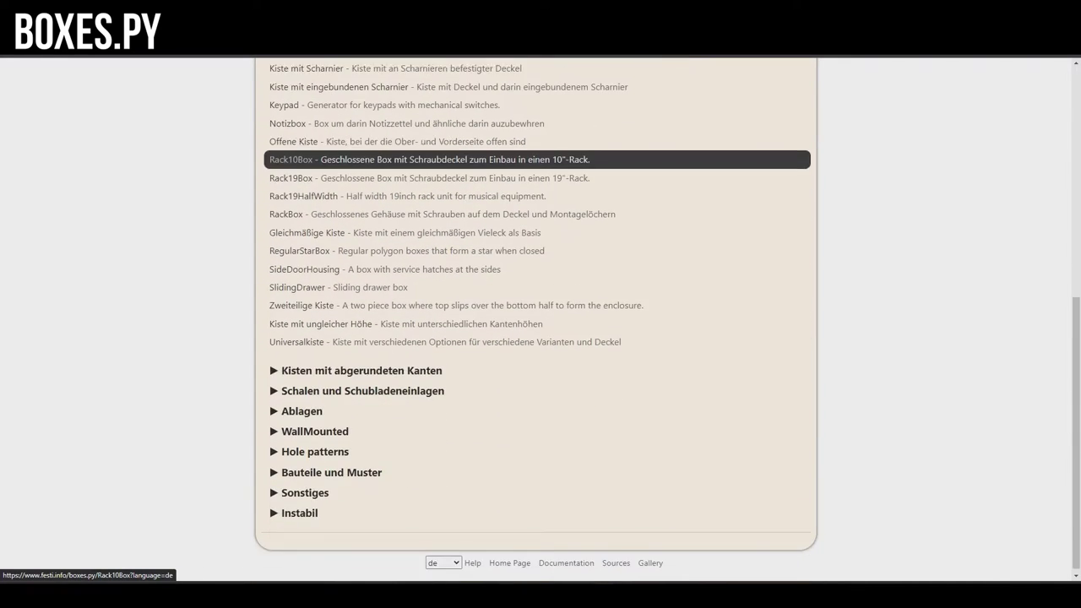
click(472, 364)
scroll(473, 365, down, 1)
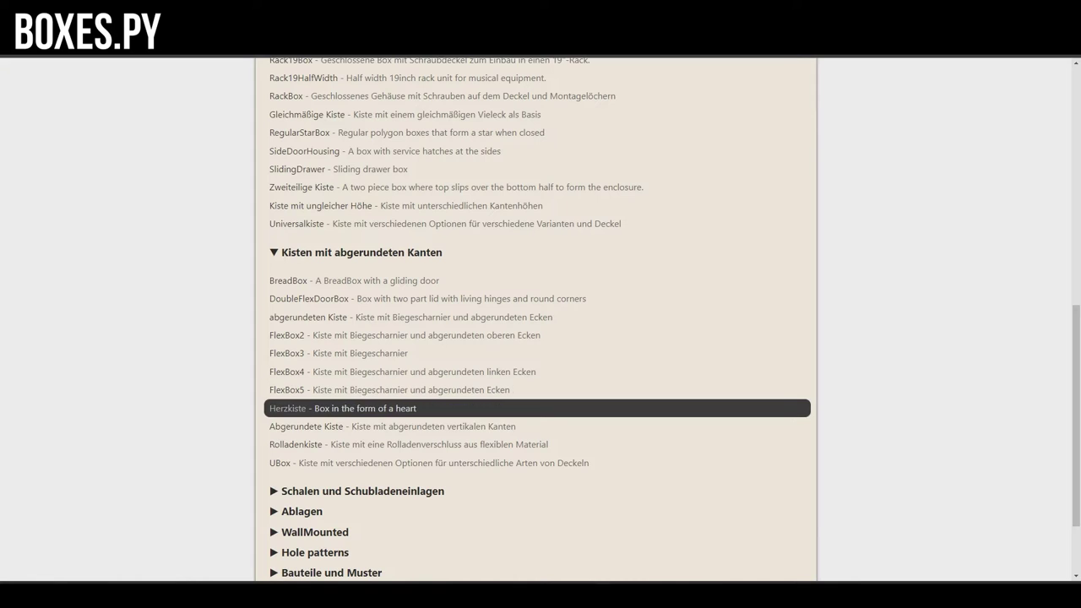
scroll(473, 426, down, 1)
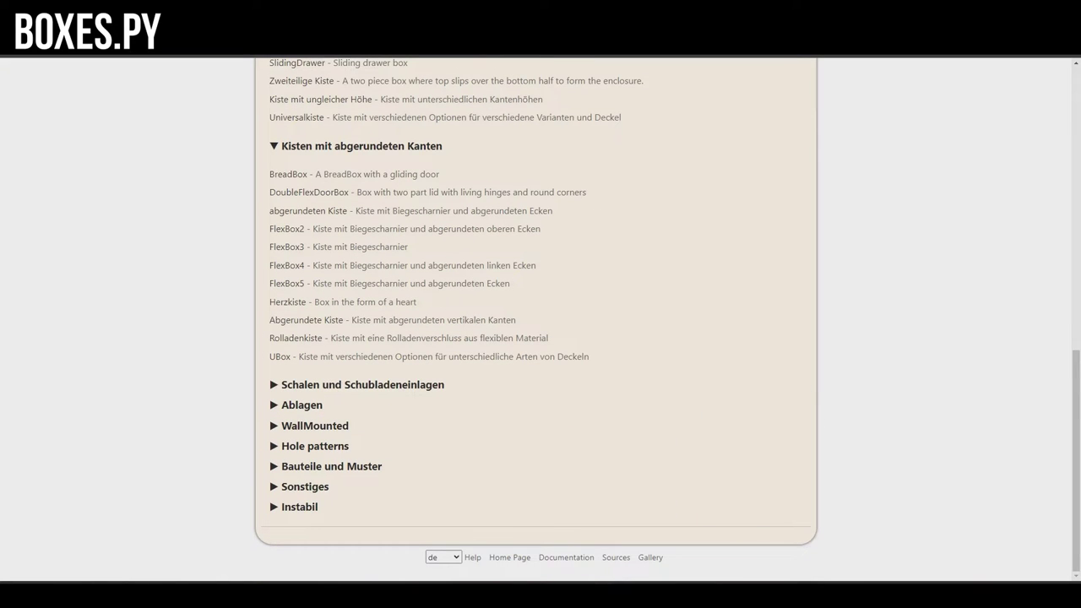
Step: Switch the site language to English and back to German, then re-expand Kisten
click(443, 557)
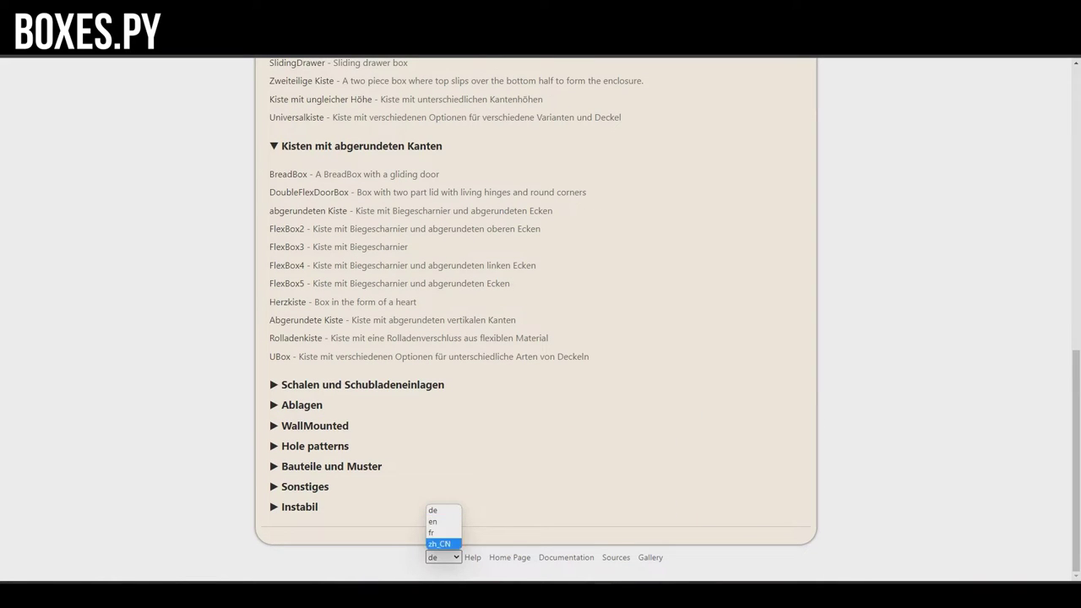
click(443, 521)
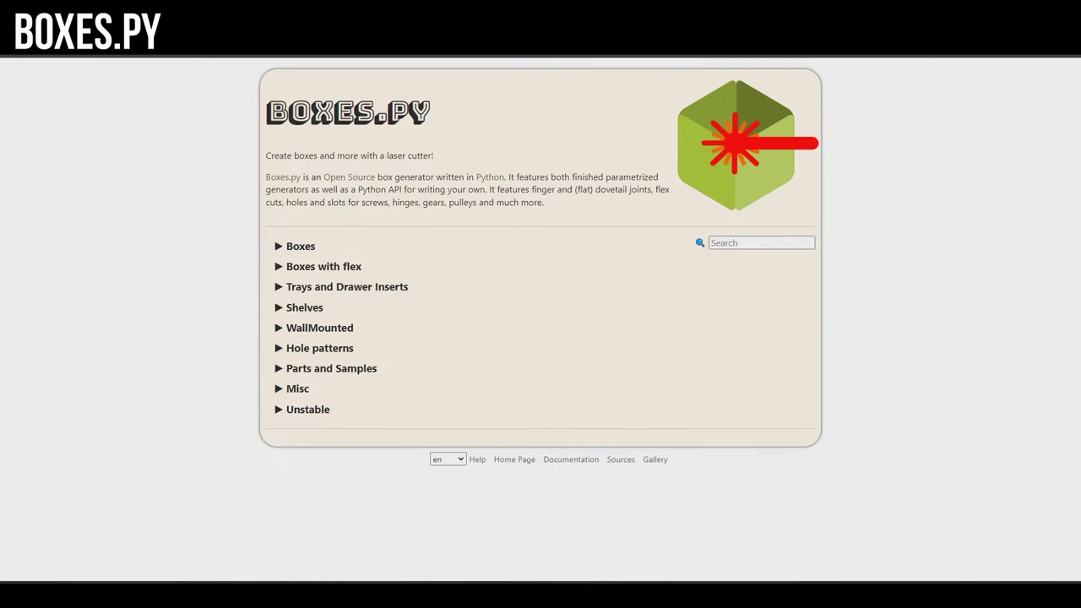
click(447, 458)
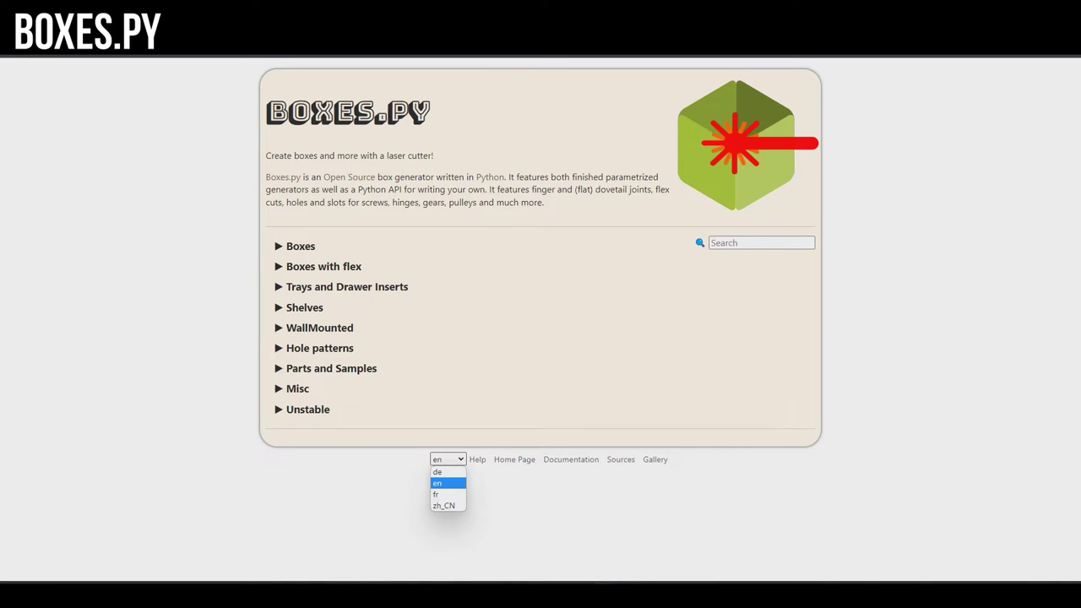
click(443, 471)
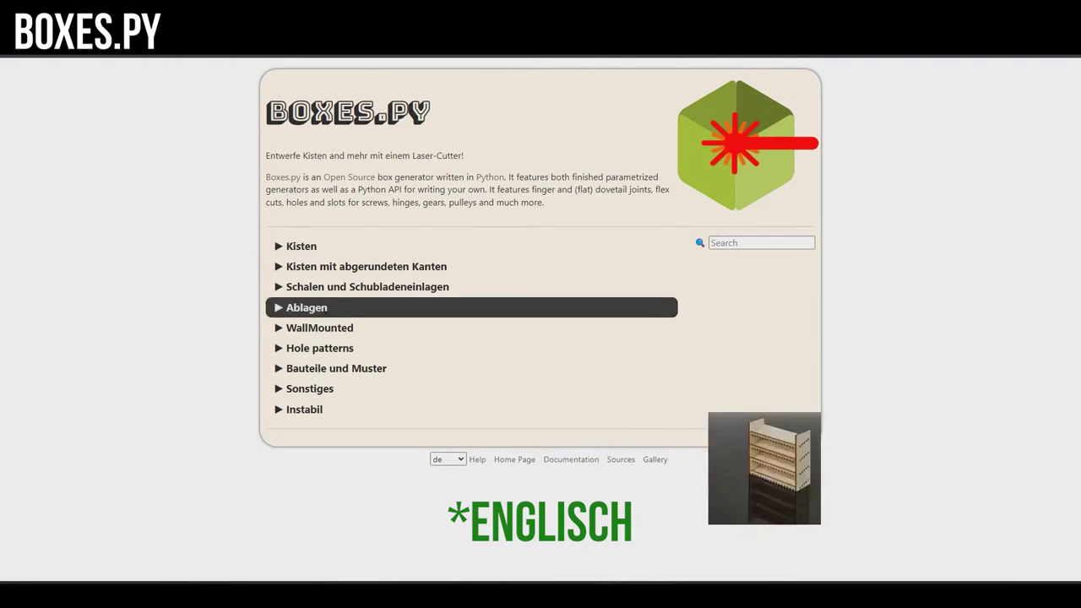
click(301, 246)
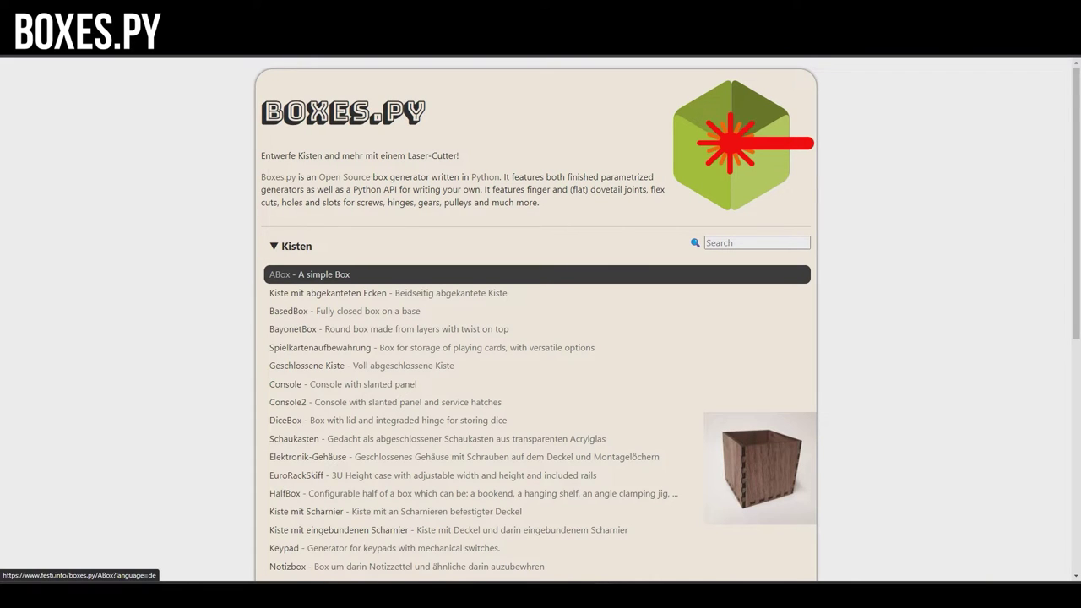
Step: Open the ABox generator and check the size fields, leaving Außenmaß enabled
click(280, 274)
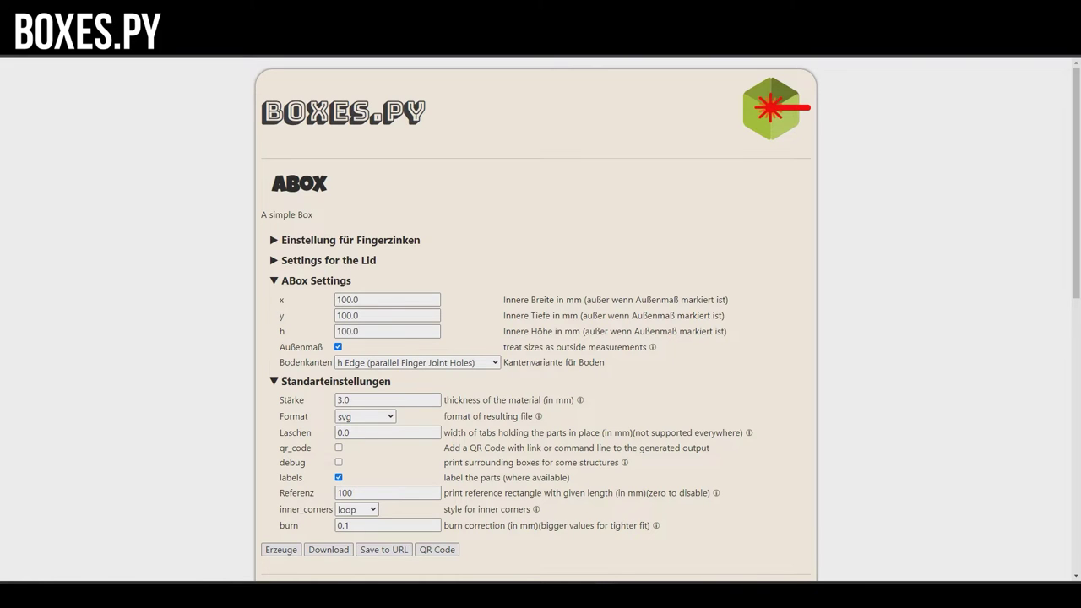
scroll(537, 338, down, 1)
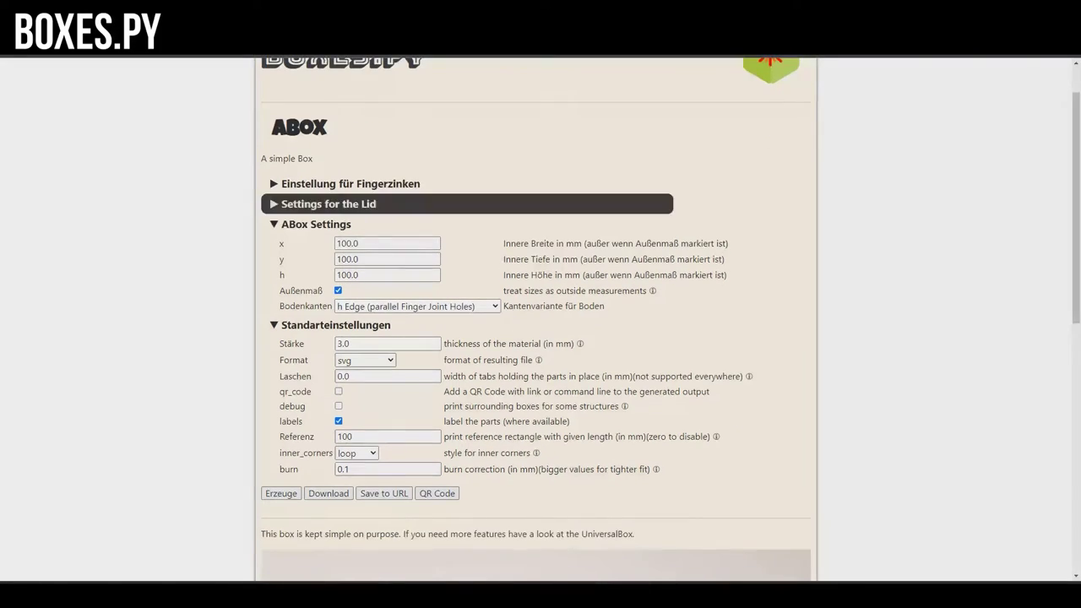
key(Tab)
key(Tab)
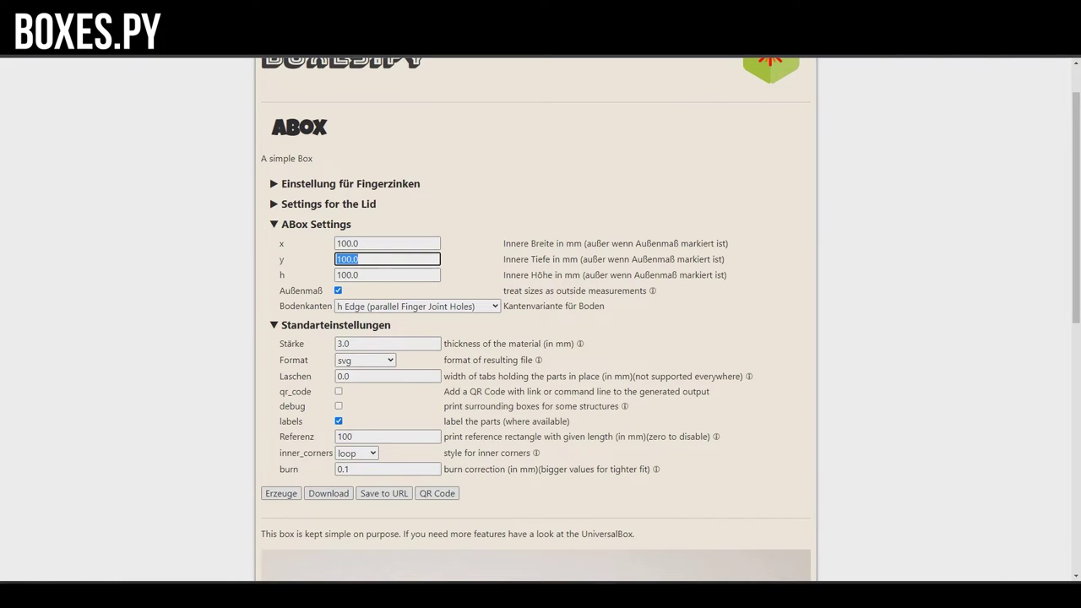
click(362, 274)
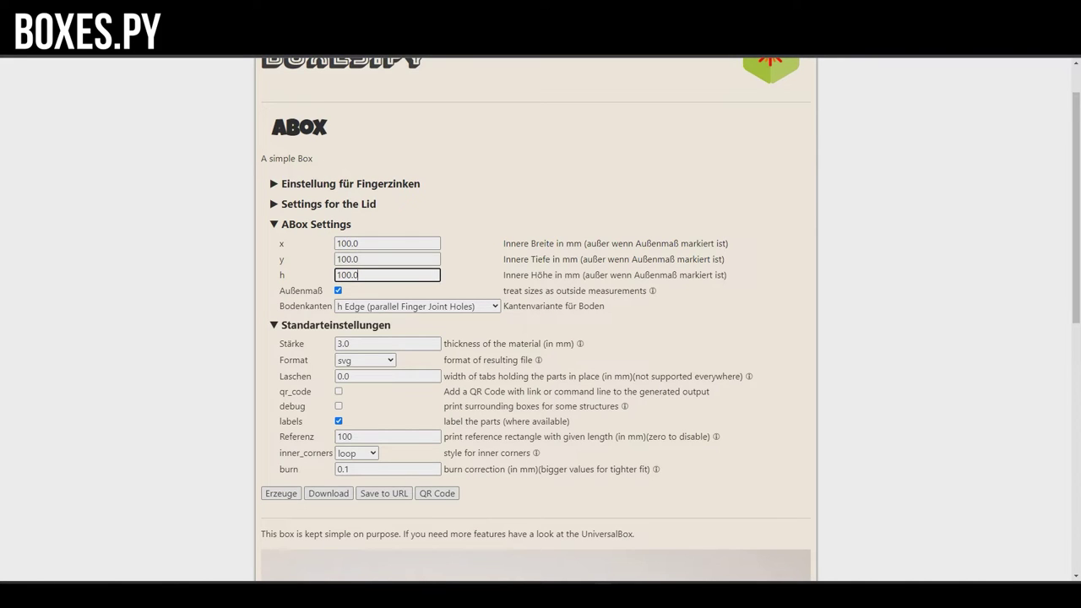
click(338, 289)
click(338, 290)
Step: Keep h Edge as the bottom edge style and generate the ABox layout
click(417, 306)
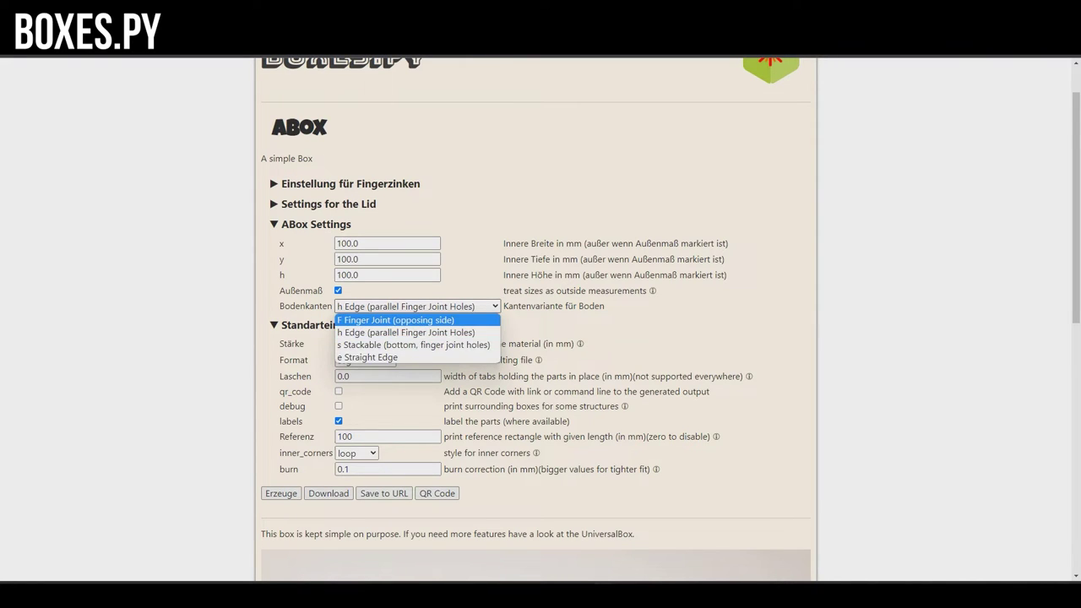
key(Escape)
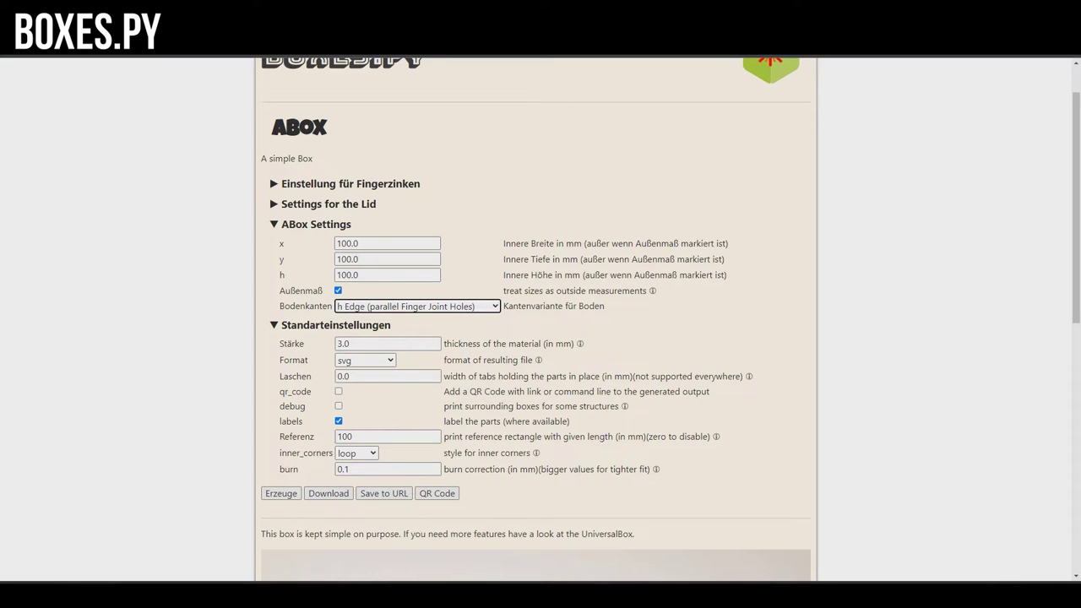
key(alt+Down)
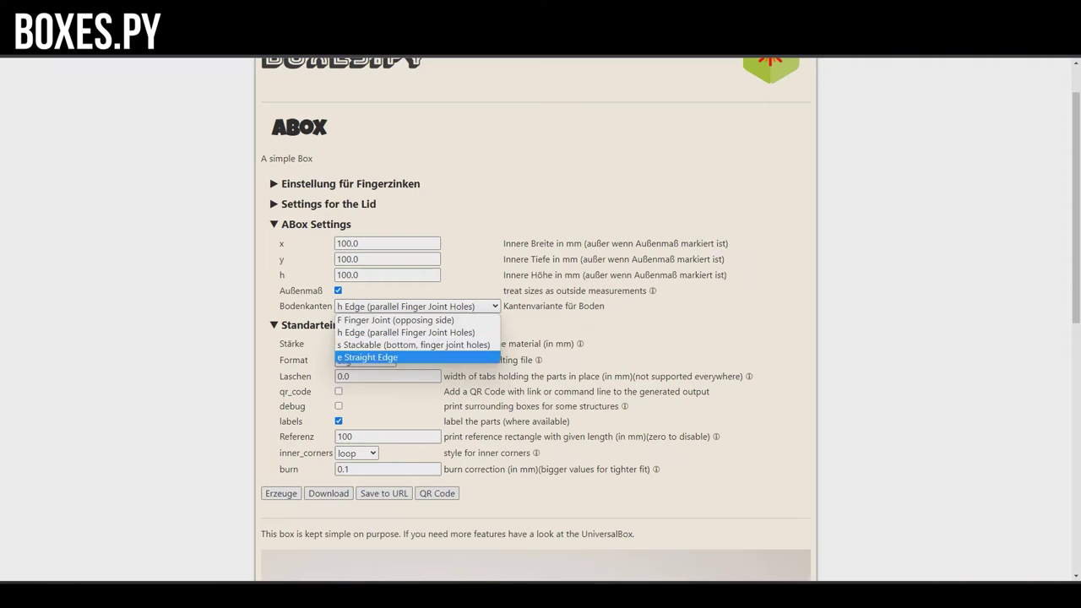
key(Return)
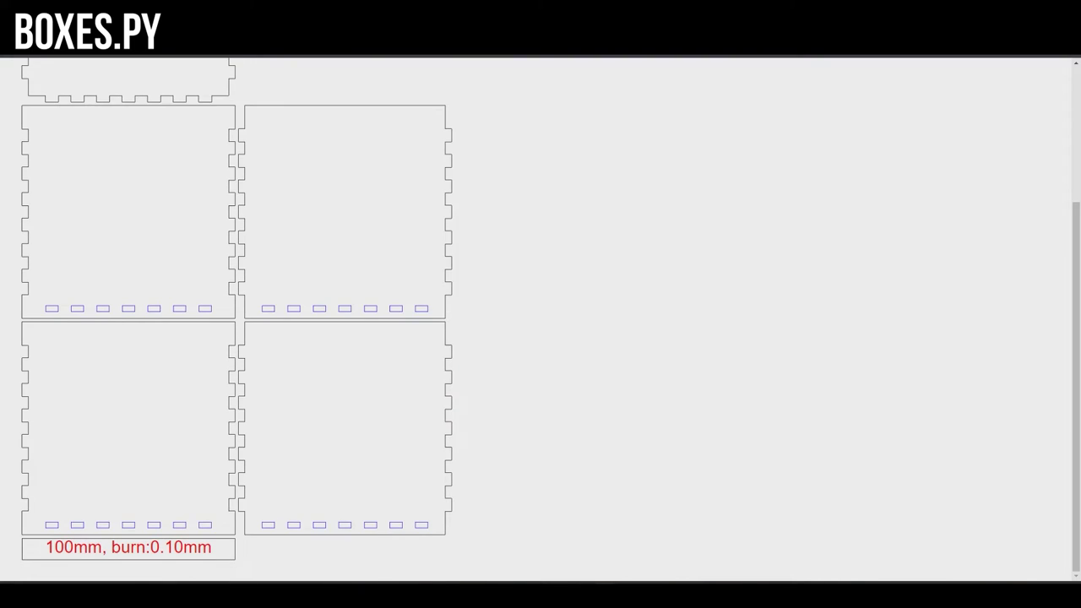
Step: Regenerate the ABox with the F Finger Joint bottom edge
scroll(541, 321, up, 2)
key(alt+Left)
key(alt+Down)
key(Up)
key(Return)
key(Return)
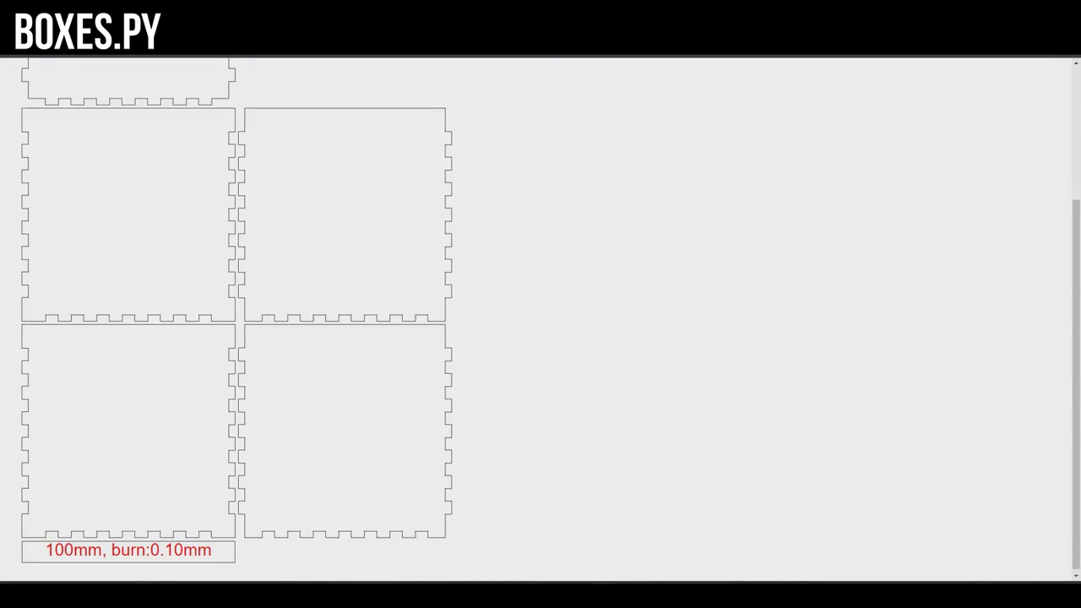
Step: Switch the bottom edge to s Stackable and generate the layout
key(alt+Left)
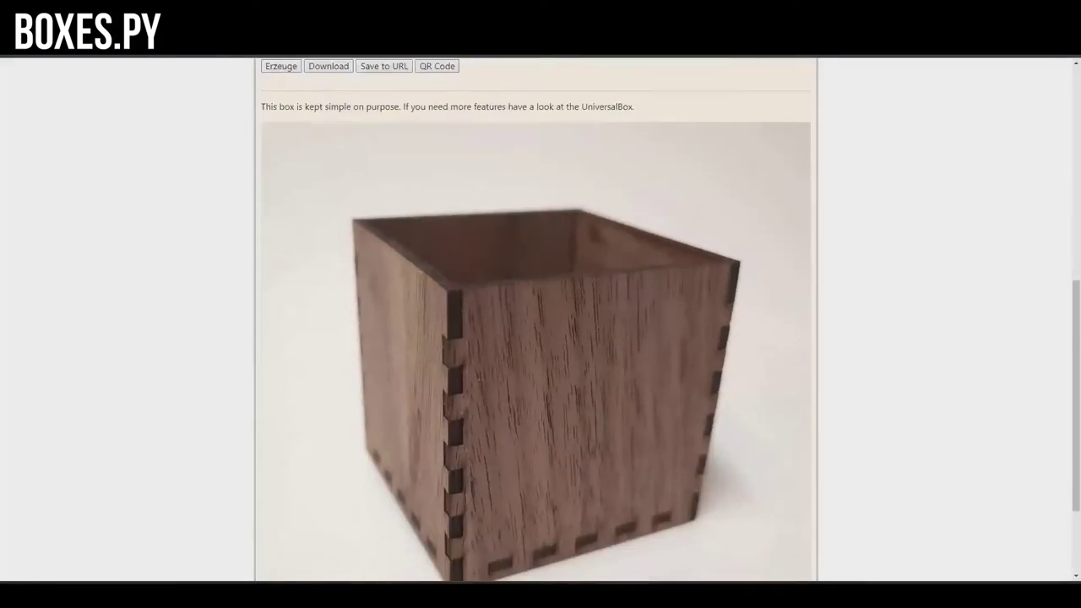
key(alt+Down)
key(Down)
key(Down)
key(Return)
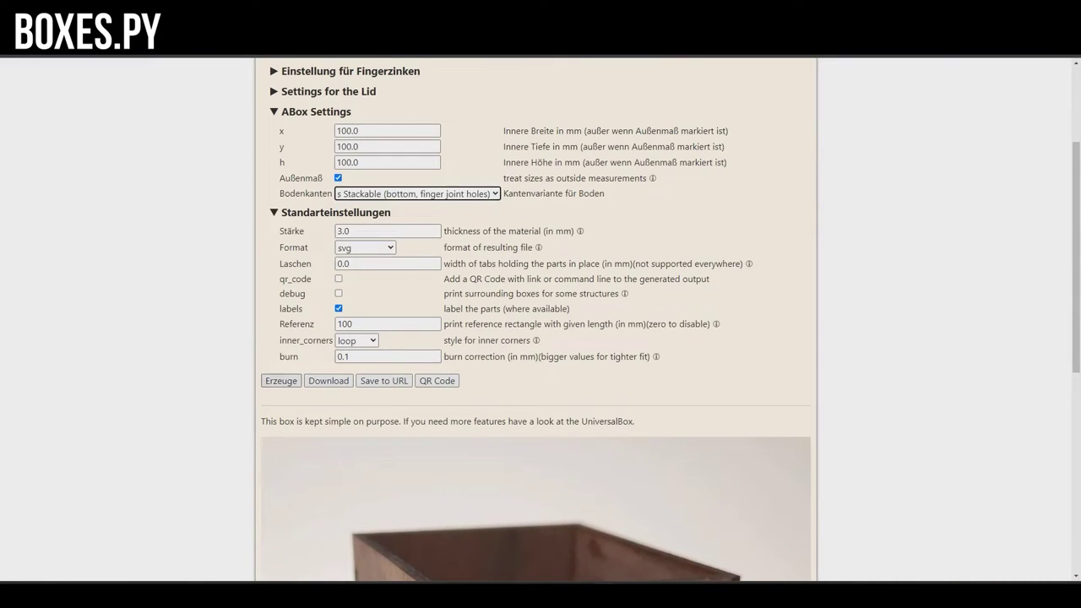
key(Return)
scroll(237, 321, up, 2)
scroll(236, 321, up, 2)
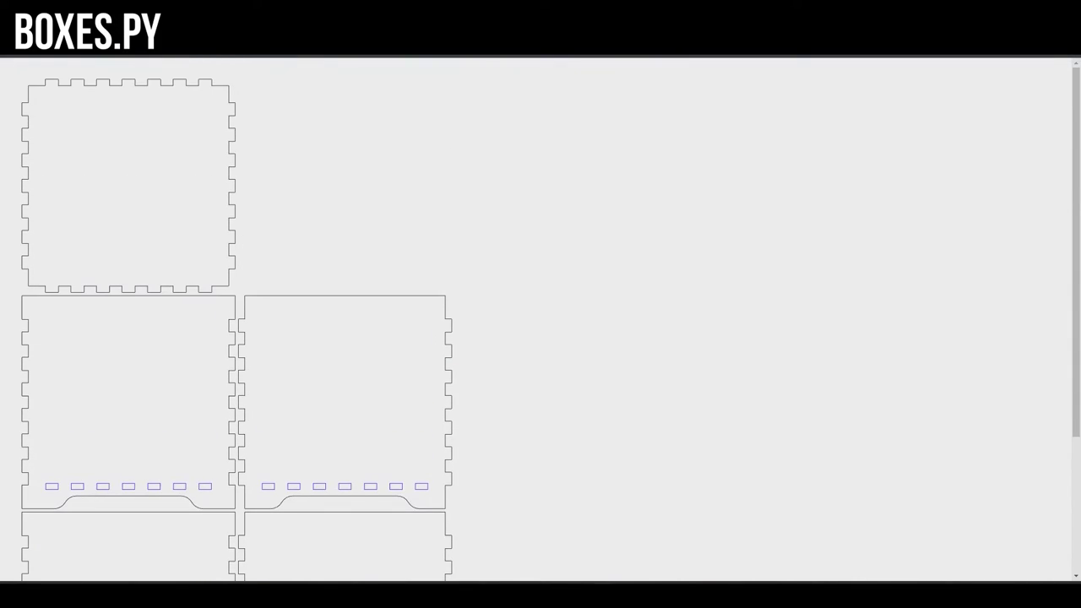
Step: Back in the settings, select the material thickness and view the output format choices
key(alt+Left)
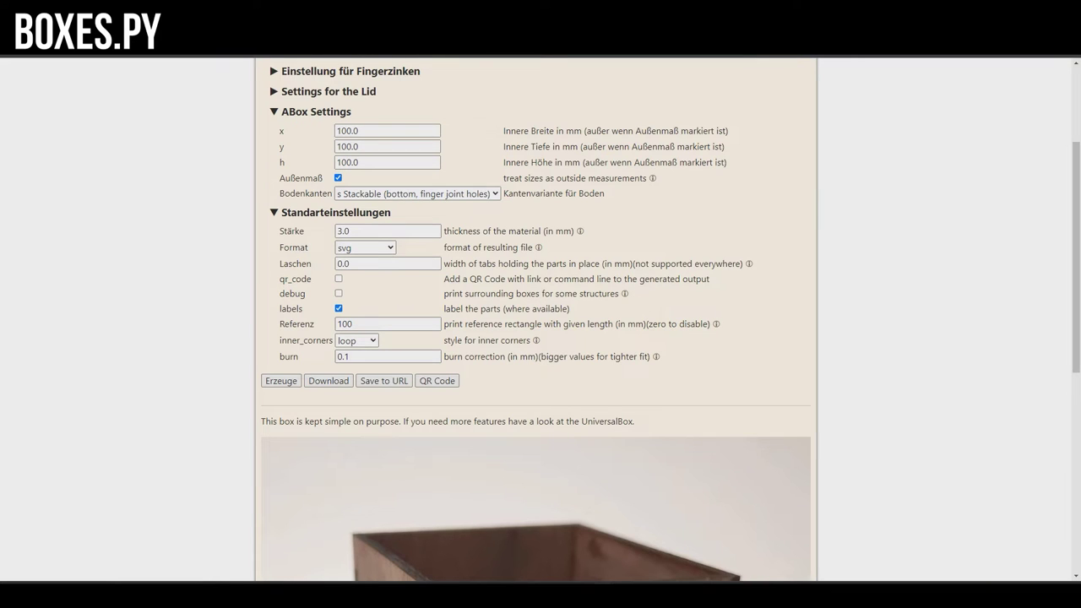
key(Tab)
click(365, 247)
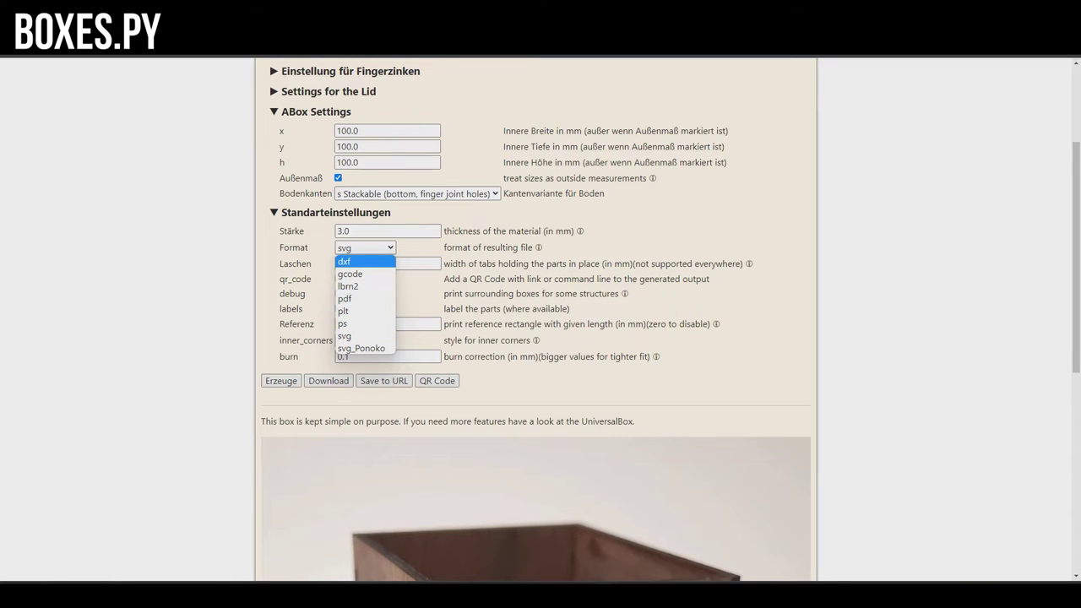
key(Escape)
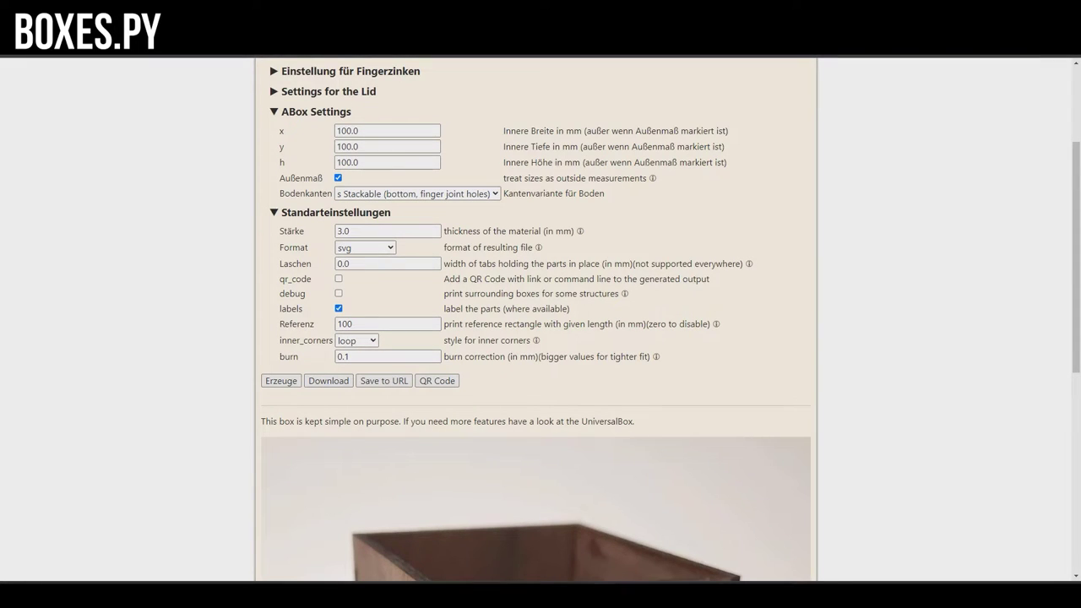
double_click(345, 323)
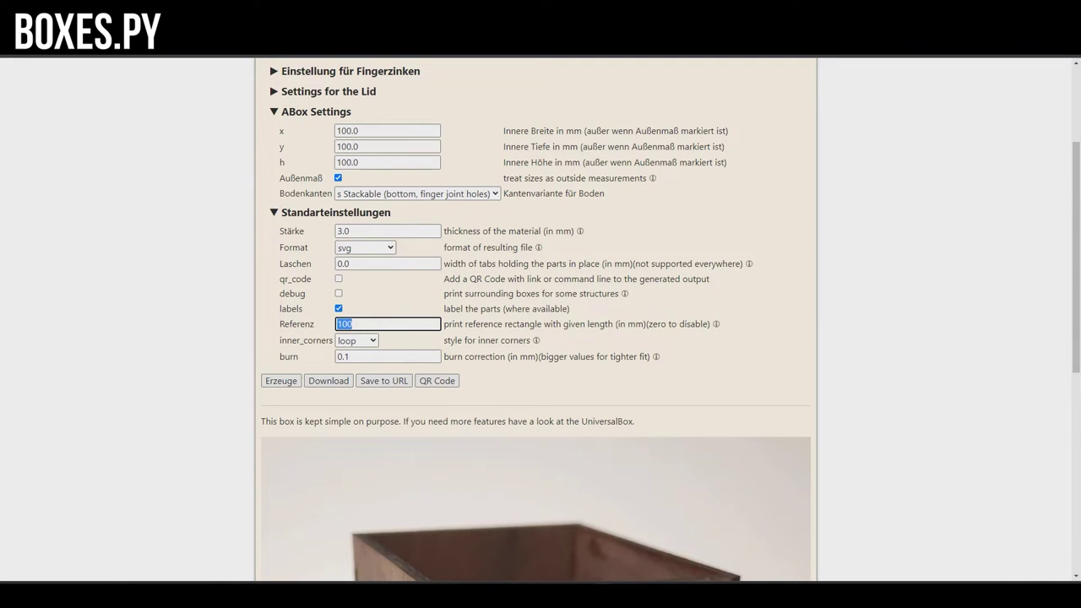
key(Return)
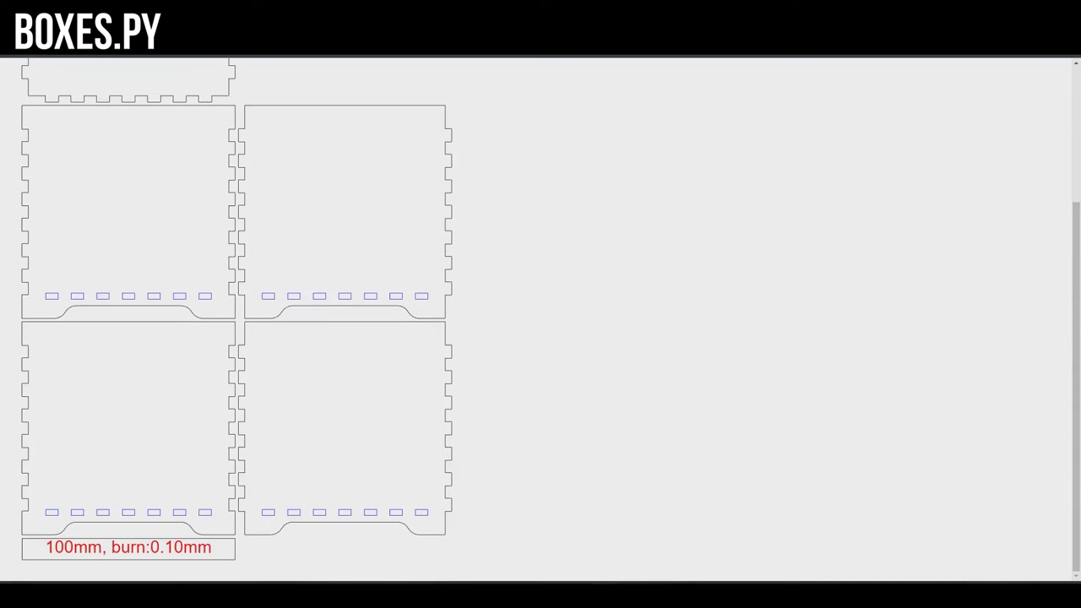
key(alt+Left)
key(Tab)
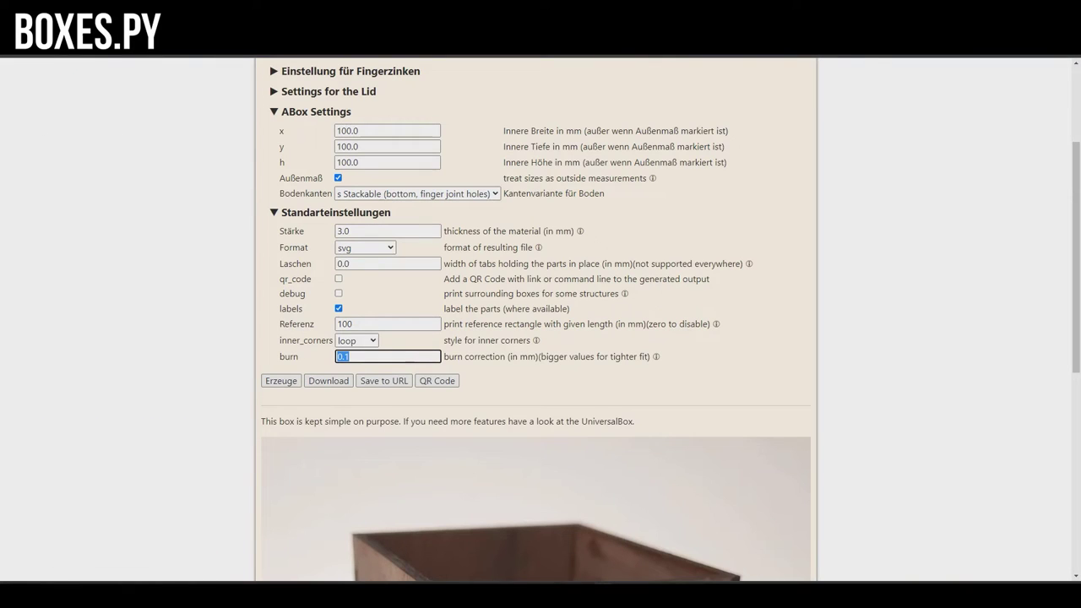
click(349, 356)
key(ctrl+a)
text(0)
click(328, 381)
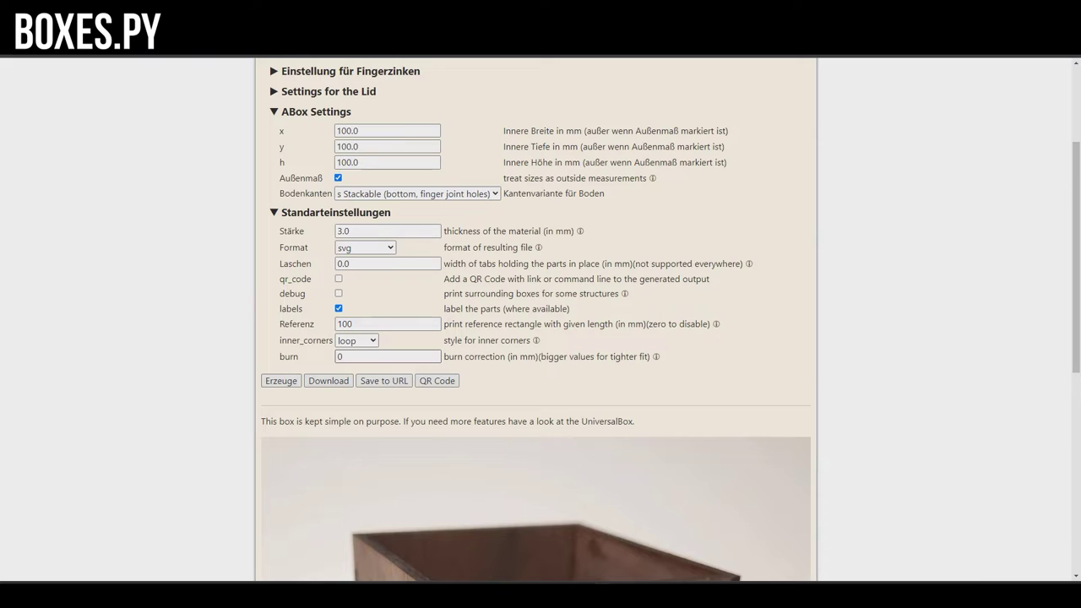
click(281, 381)
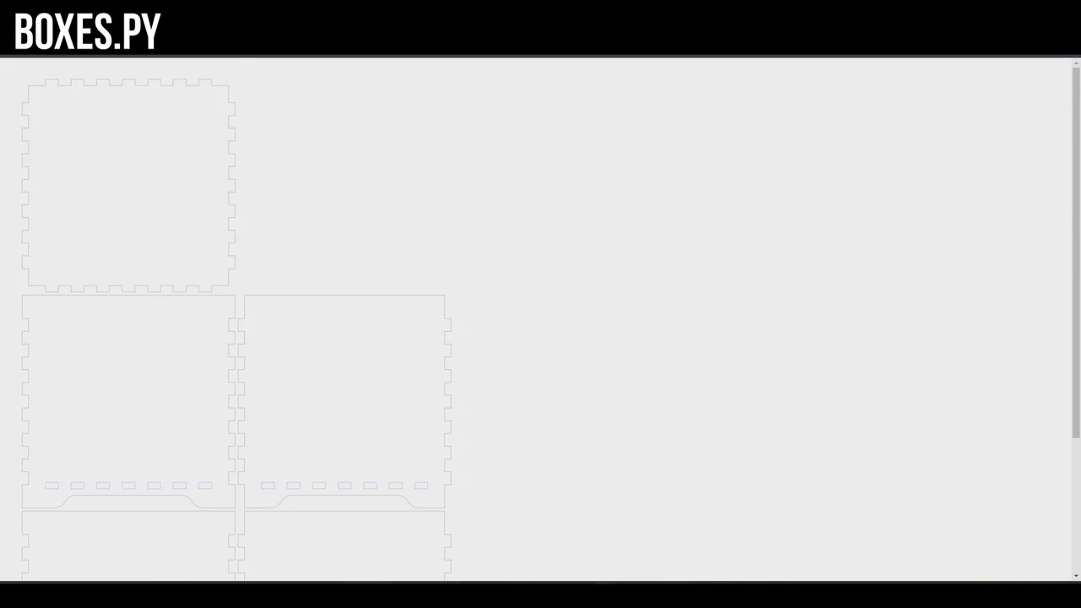
scroll(540, 321, down, 1)
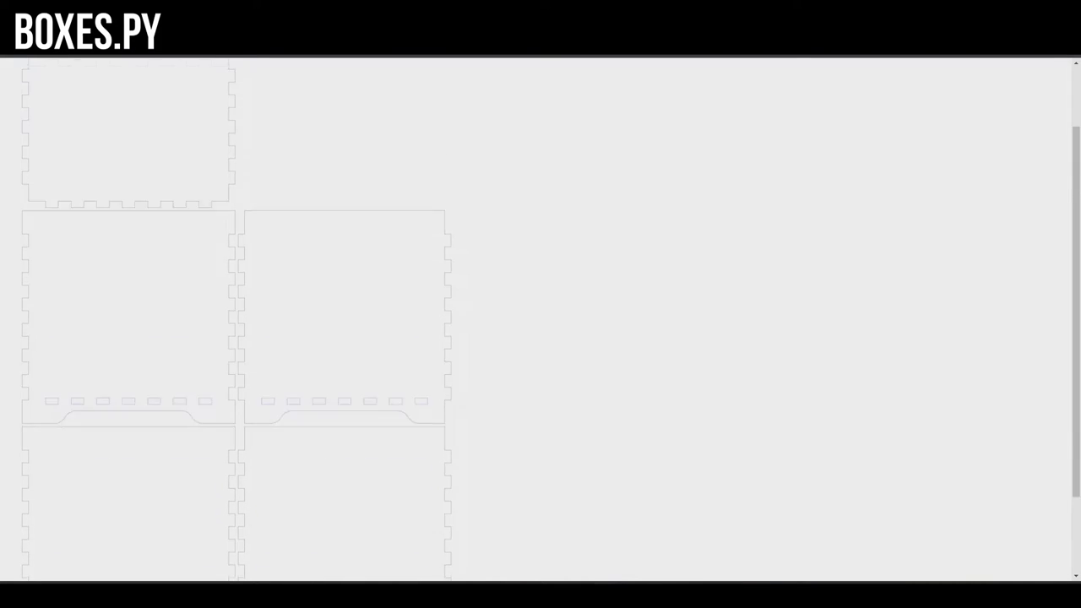
scroll(540, 320, down, 1)
key(alt+Left)
click(388, 357)
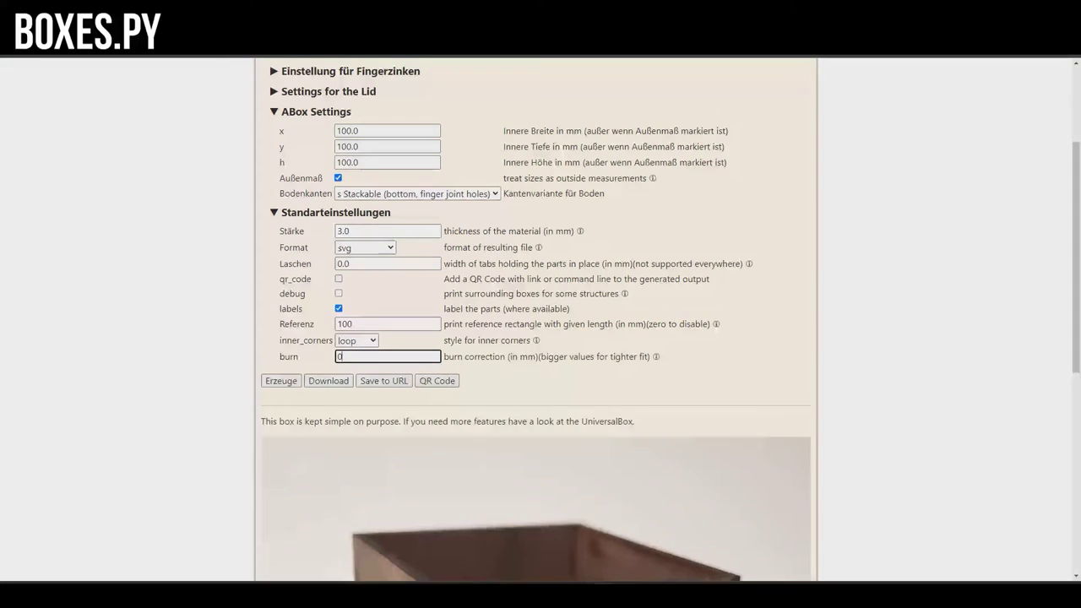
scroll(541, 321, up, 1)
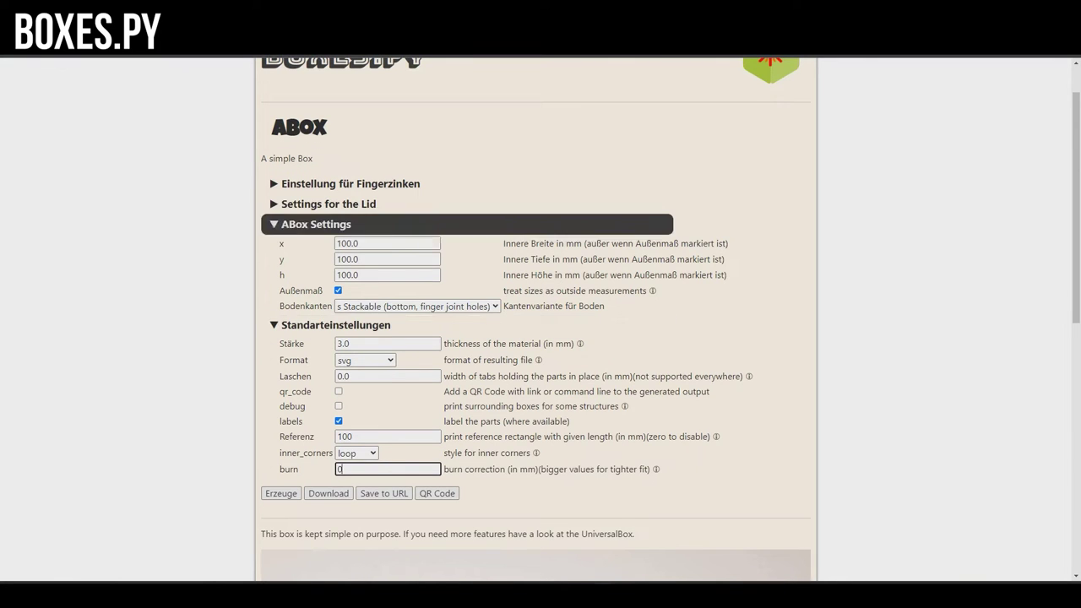
Step: Set the lid handle to long and the lid style to Kasten
click(328, 204)
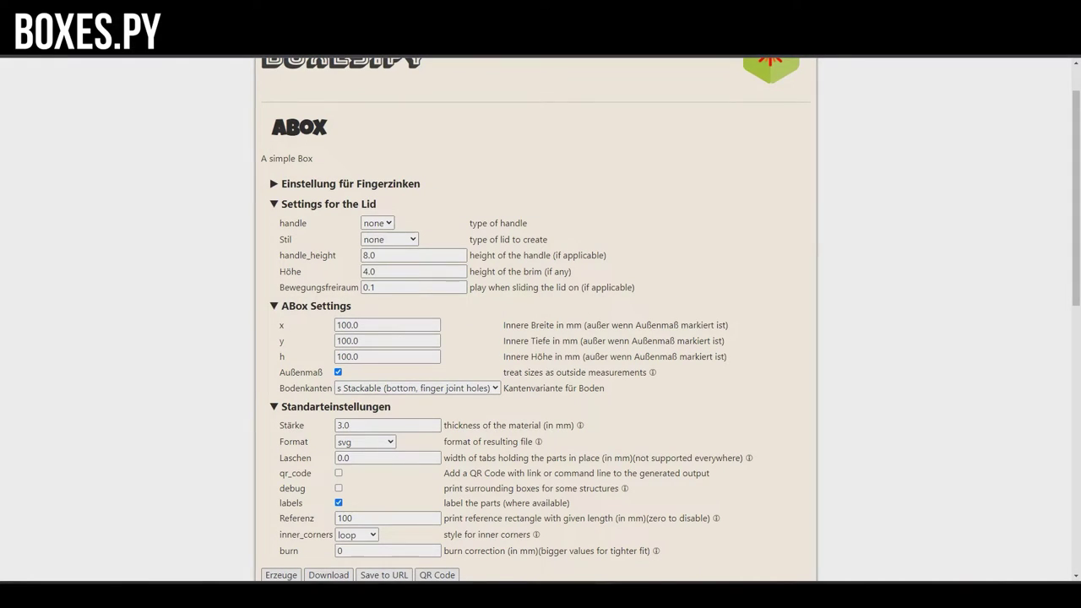
click(377, 223)
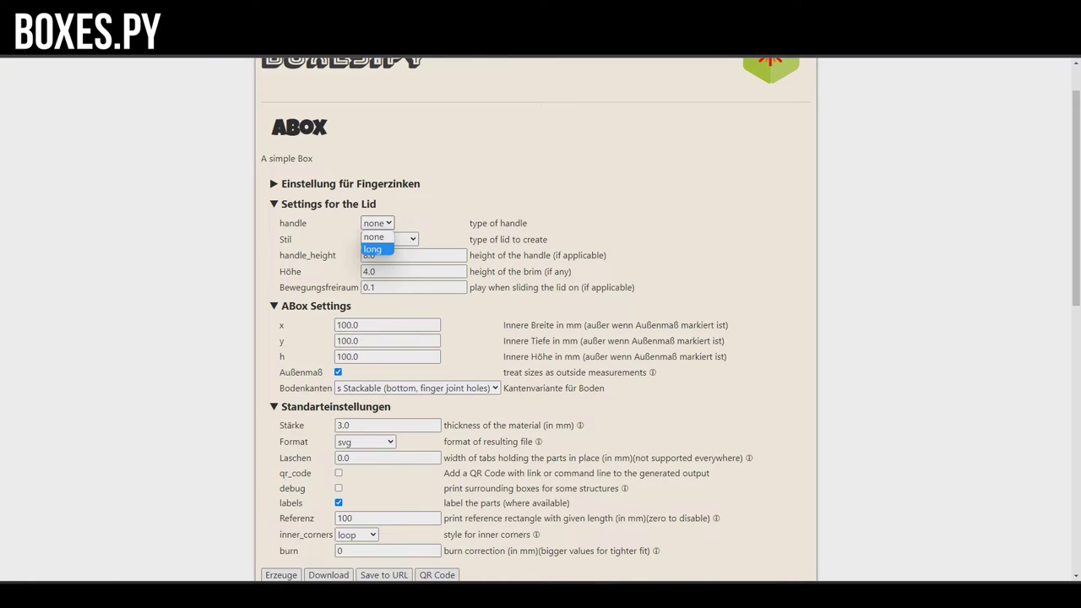
click(371, 246)
scroll(540, 337, down, 1)
scroll(540, 337, down, 2)
scroll(540, 337, up, 3)
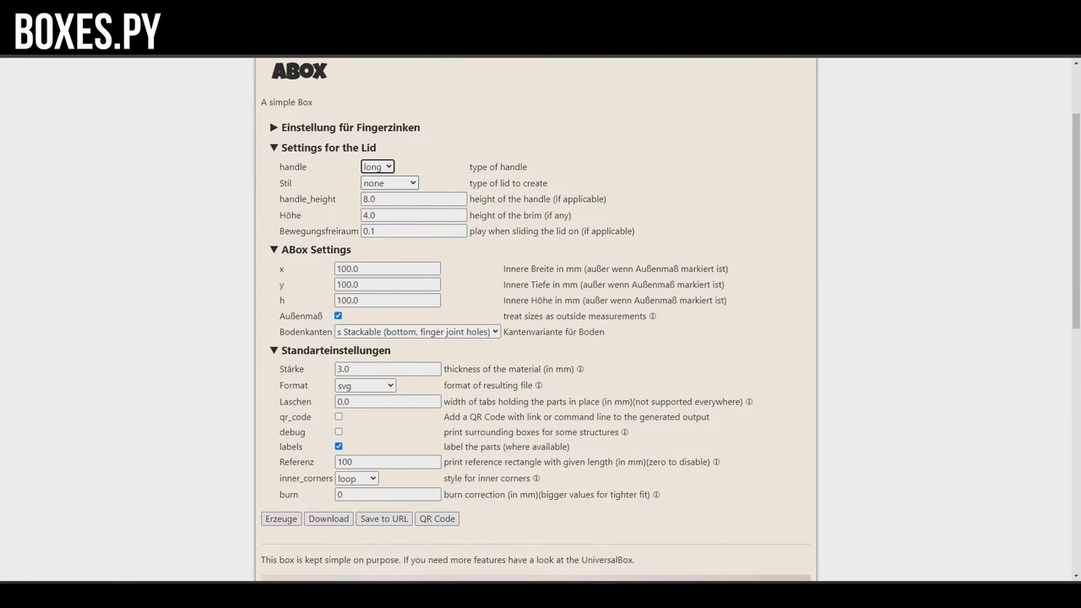
click(388, 183)
click(376, 221)
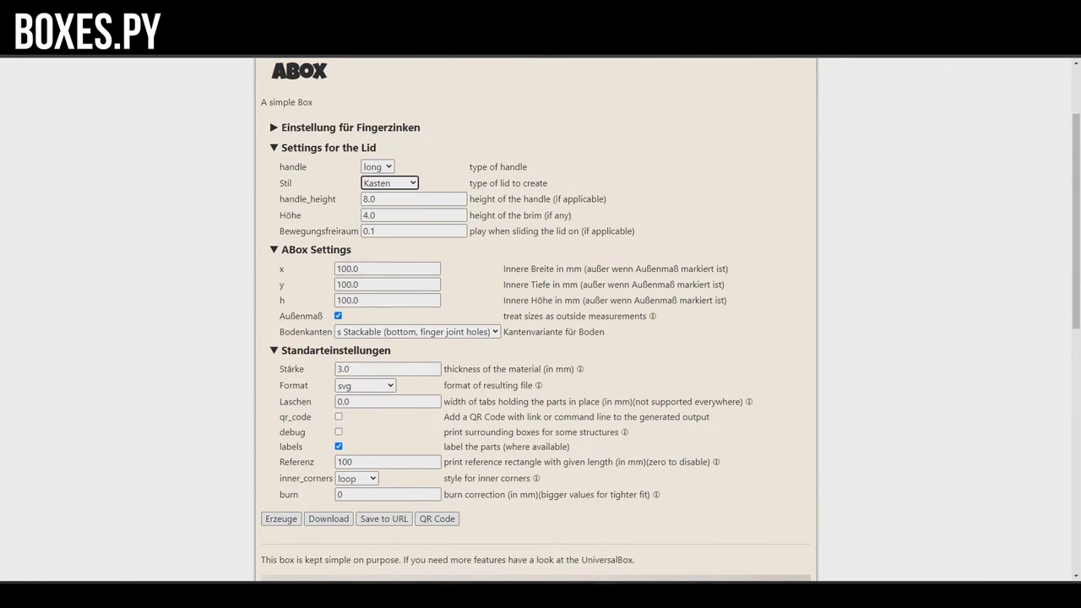
Step: Generate the box with the Kasten lid, scroll the preview, and return to settings
click(282, 518)
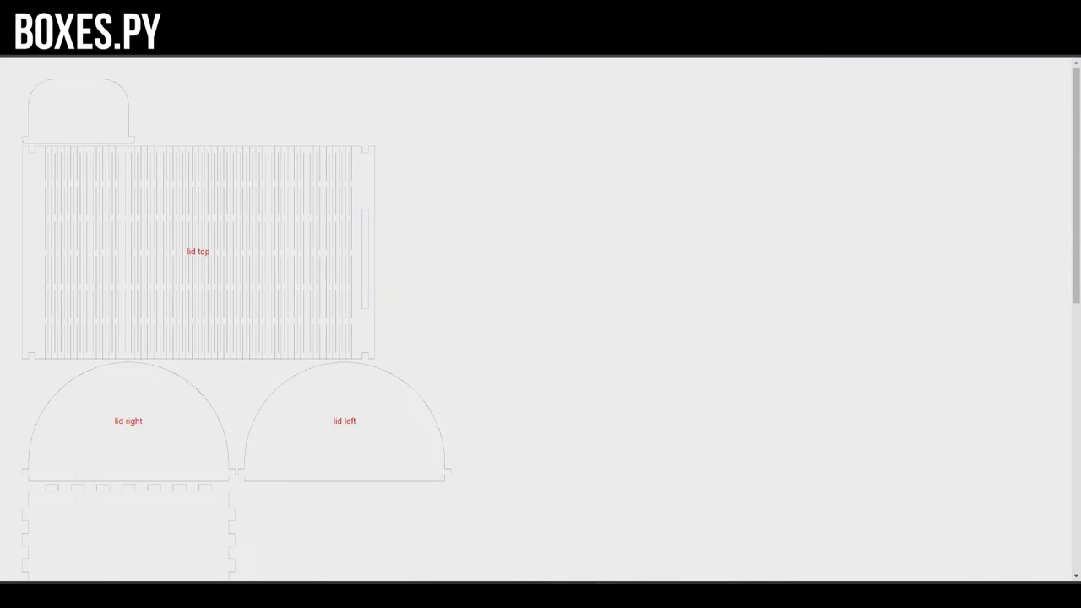
scroll(541, 321, down, 2)
scroll(540, 321, down, 3)
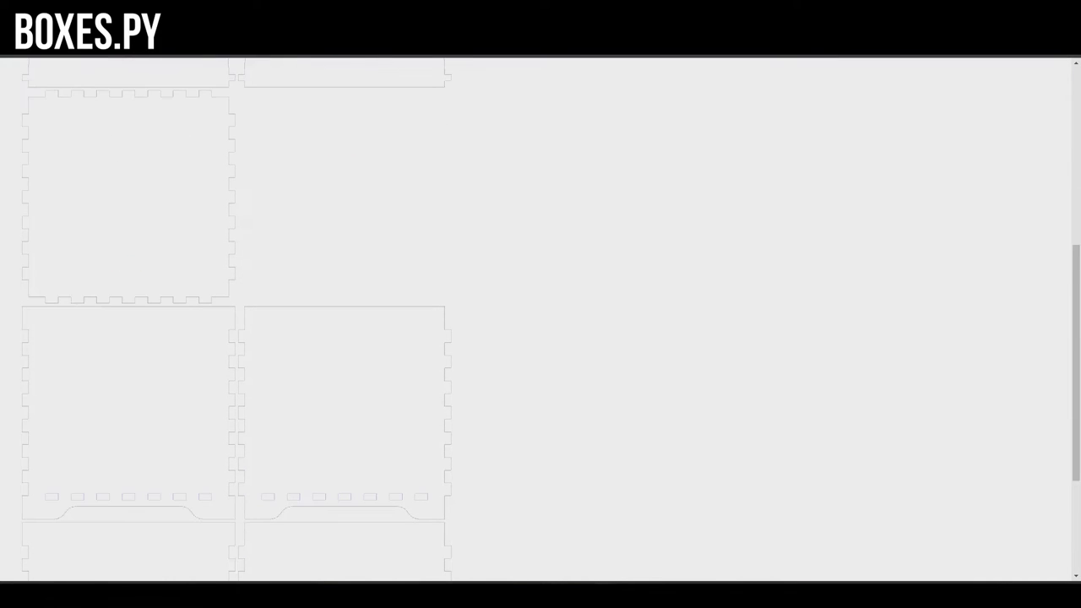
scroll(540, 321, down, 5)
scroll(540, 320, up, 10)
key(alt+Left)
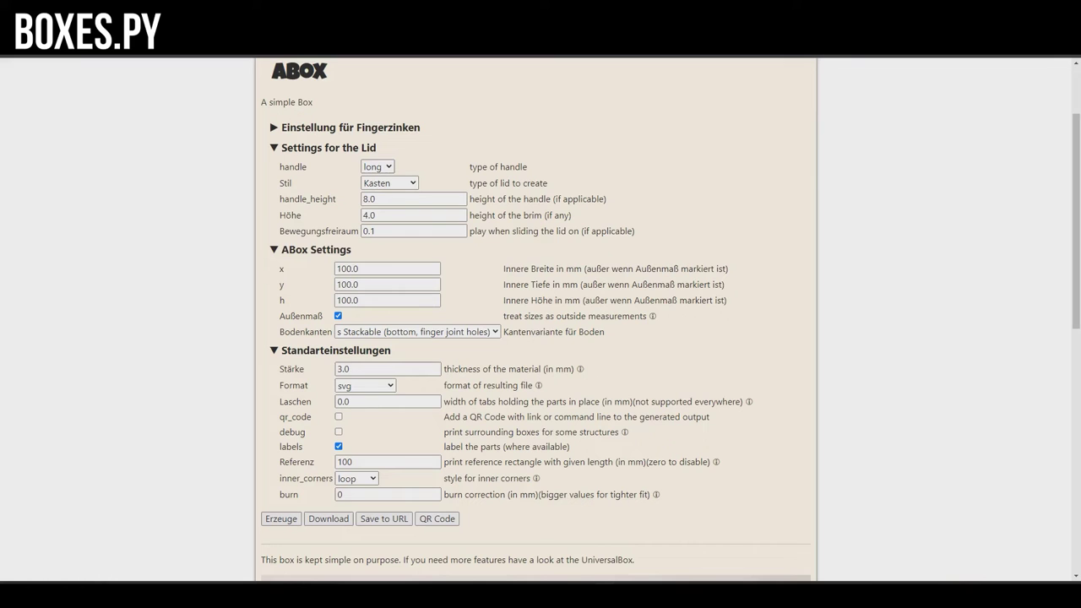
Step: Reset the lid handle and lid style to none and collapse the lid settings
click(376, 166)
click(377, 182)
click(388, 183)
click(388, 198)
click(329, 147)
Step: Expand the finger-joint settings and check the available finger styles
click(350, 127)
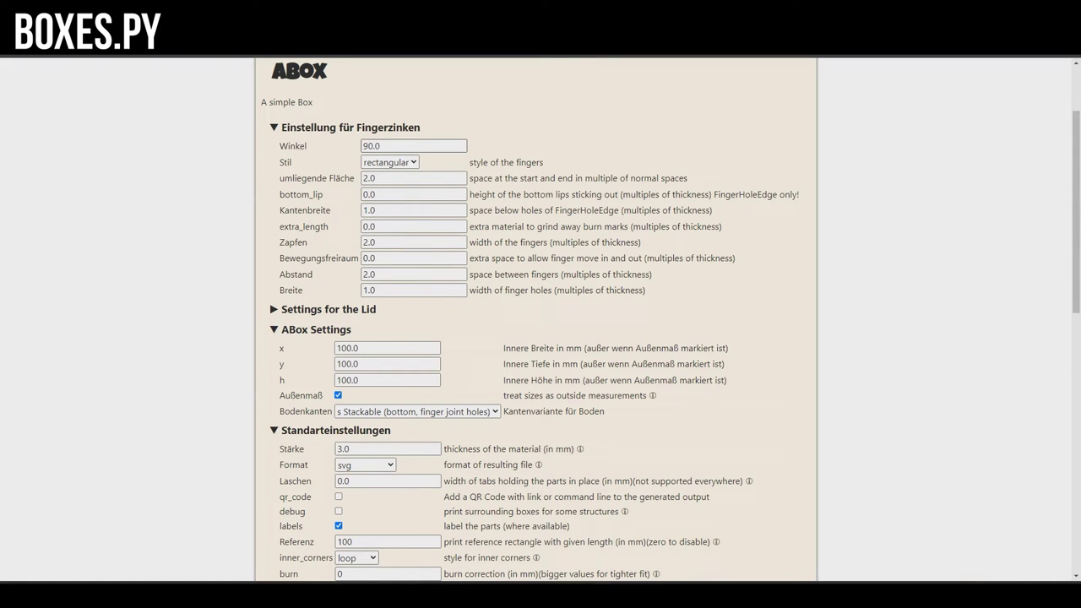
click(389, 162)
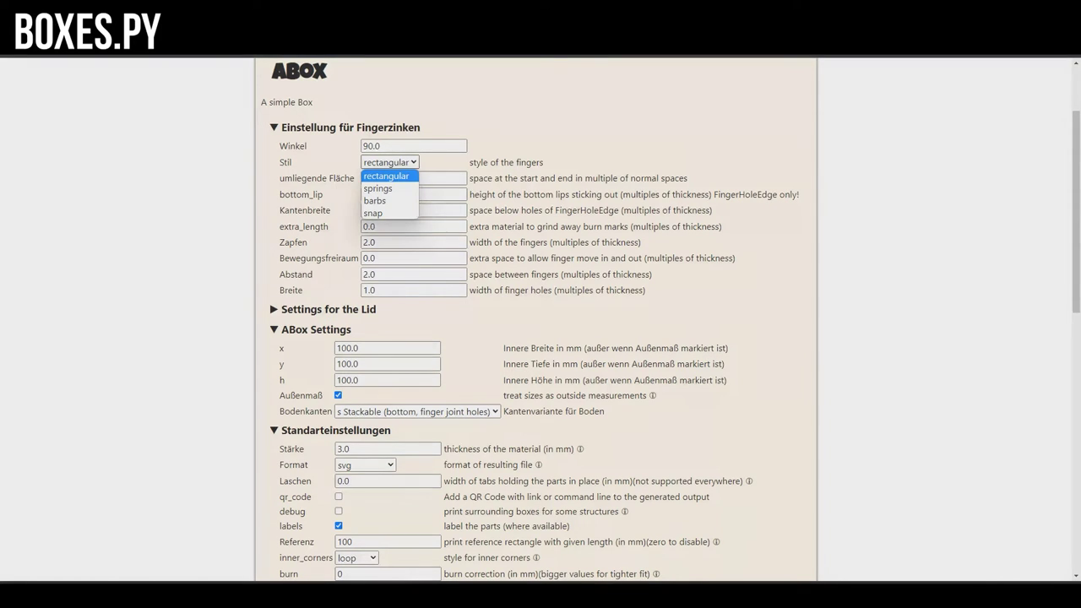
key(Escape)
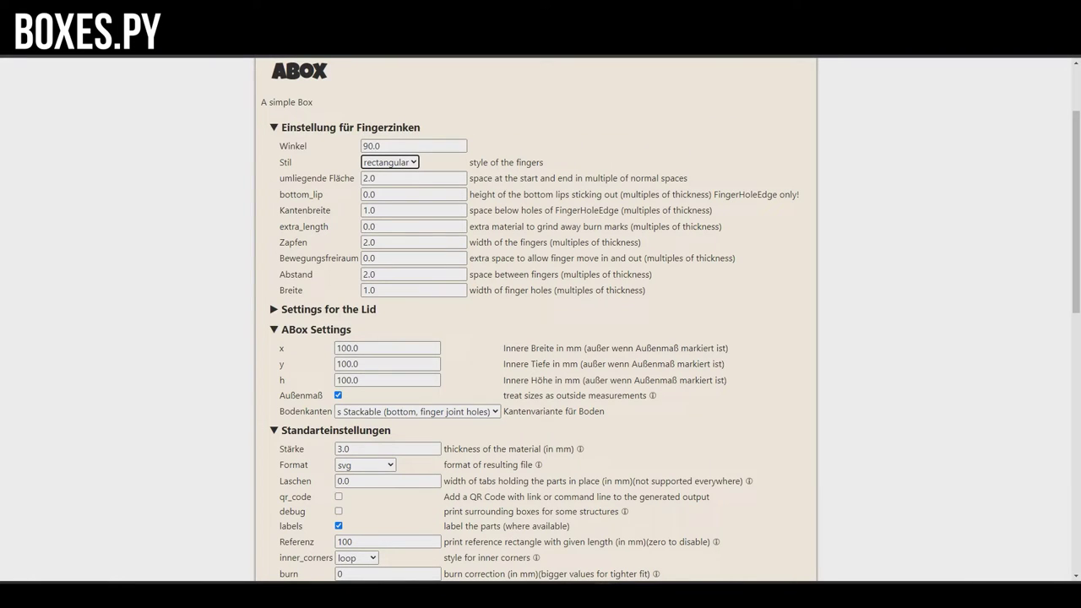
Step: Hide the finger-joint settings and save the generated layout as ABox.svg on the Desktop
click(350, 128)
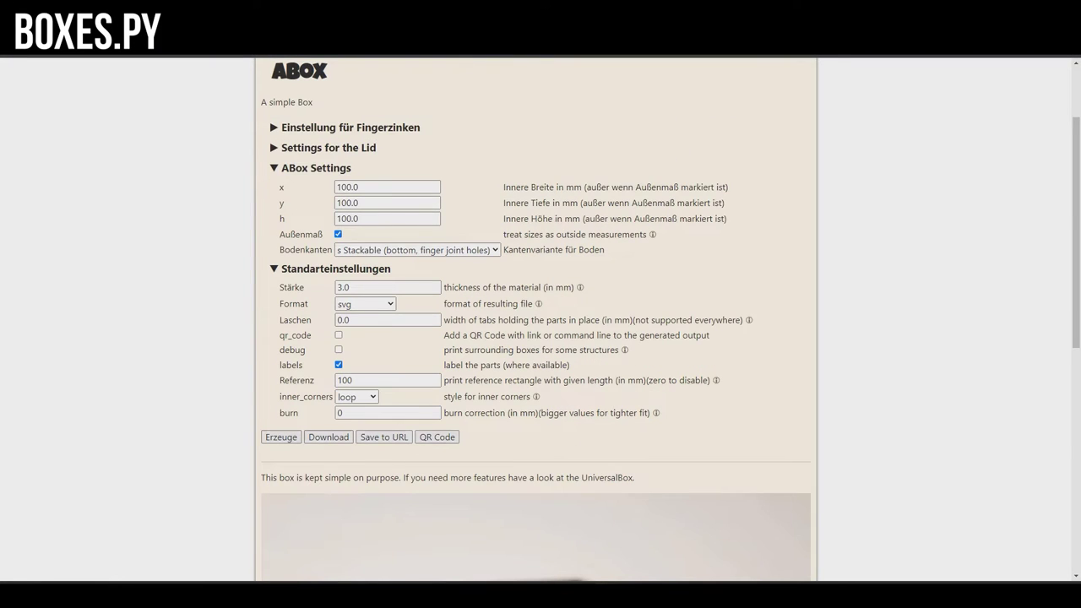
scroll(536, 338, down, 5)
scroll(536, 337, up, 7)
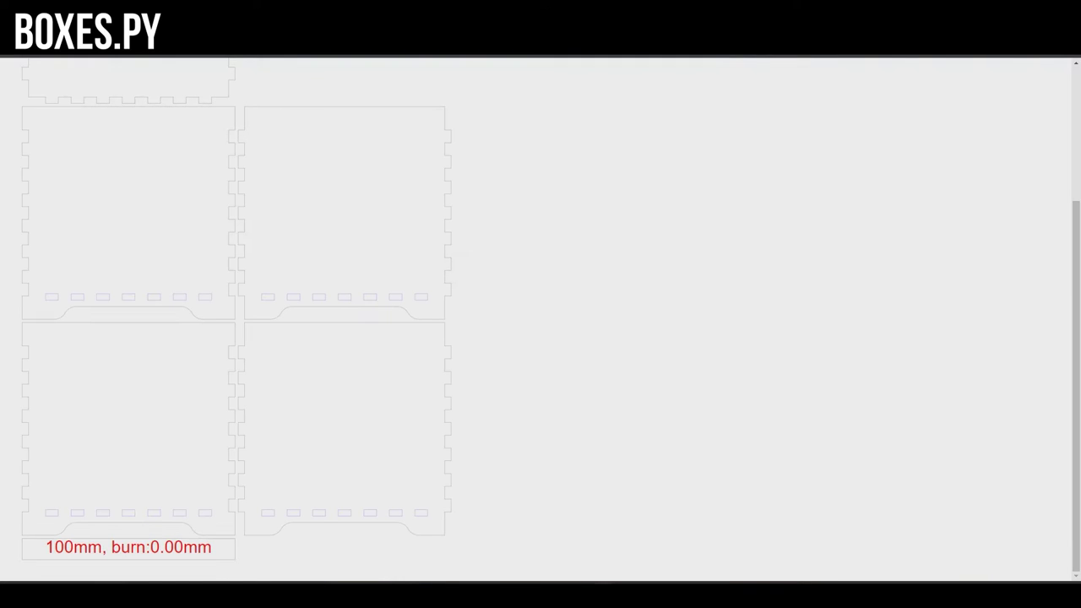
right_click(195, 216)
click(241, 270)
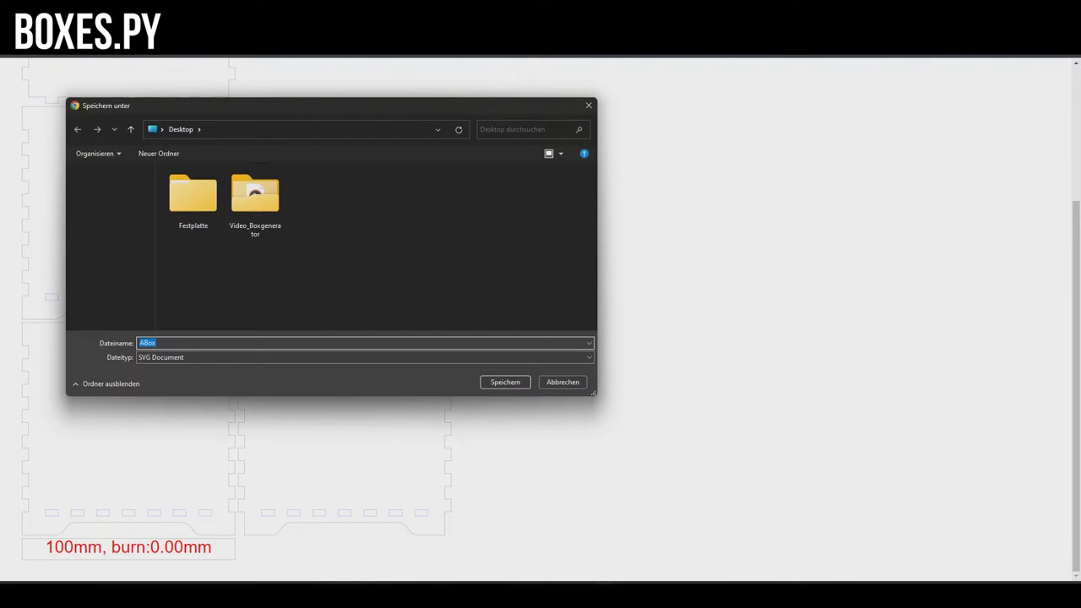
key(Return)
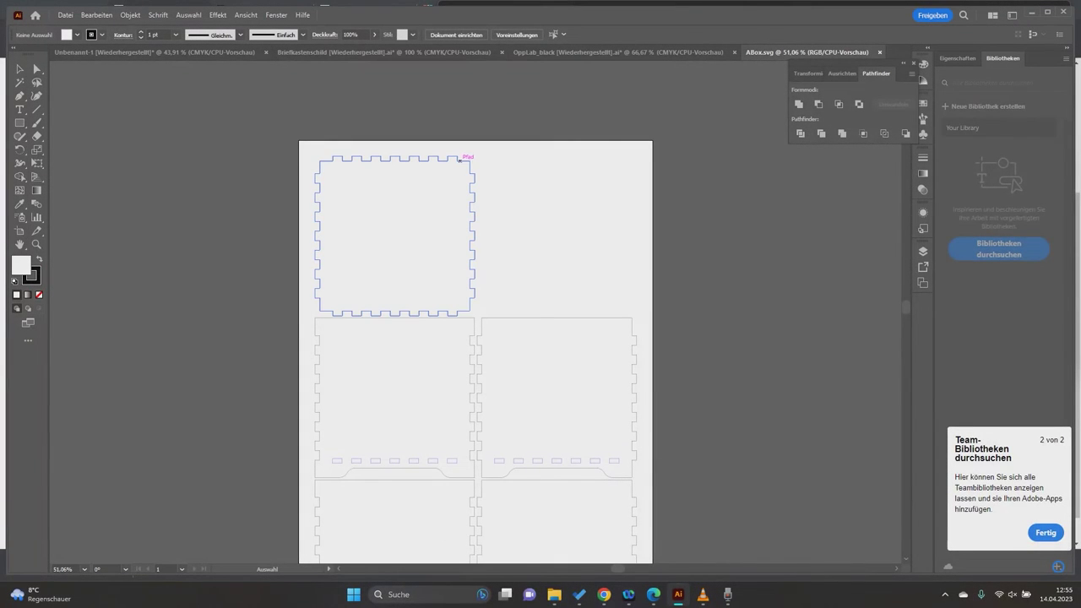
Step: Give the top-left panel's outline a 0,1 pt stroke weight
click(394, 157)
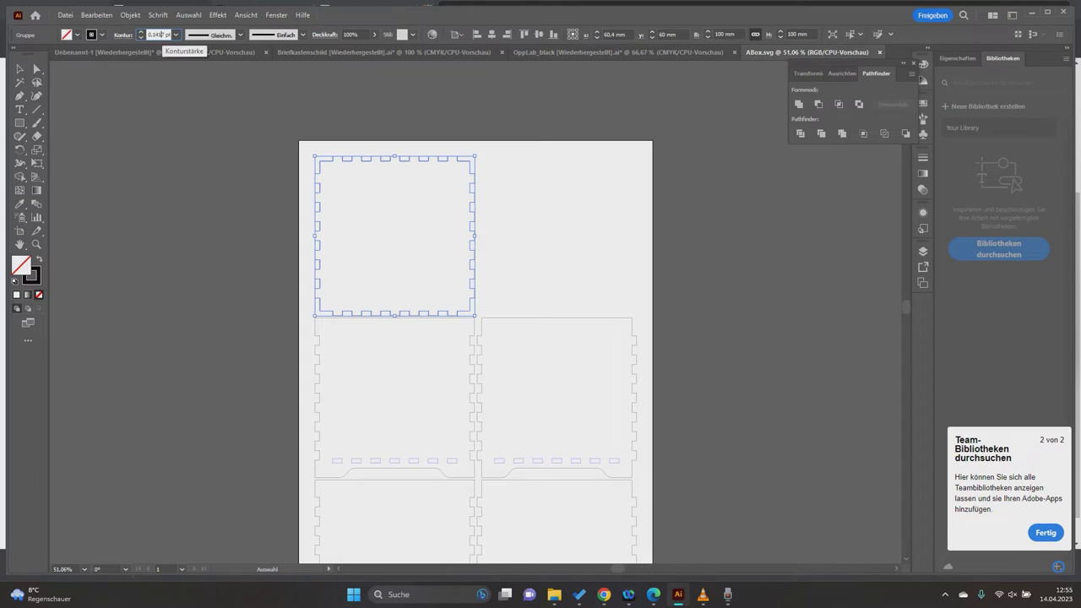
click(158, 35)
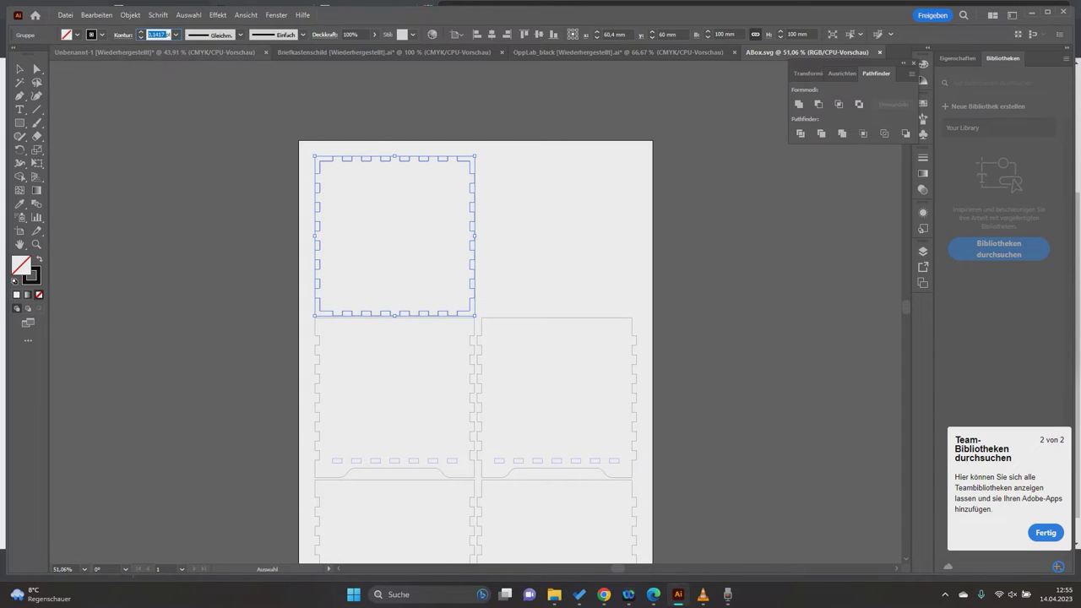
text(0,1)
key(Return)
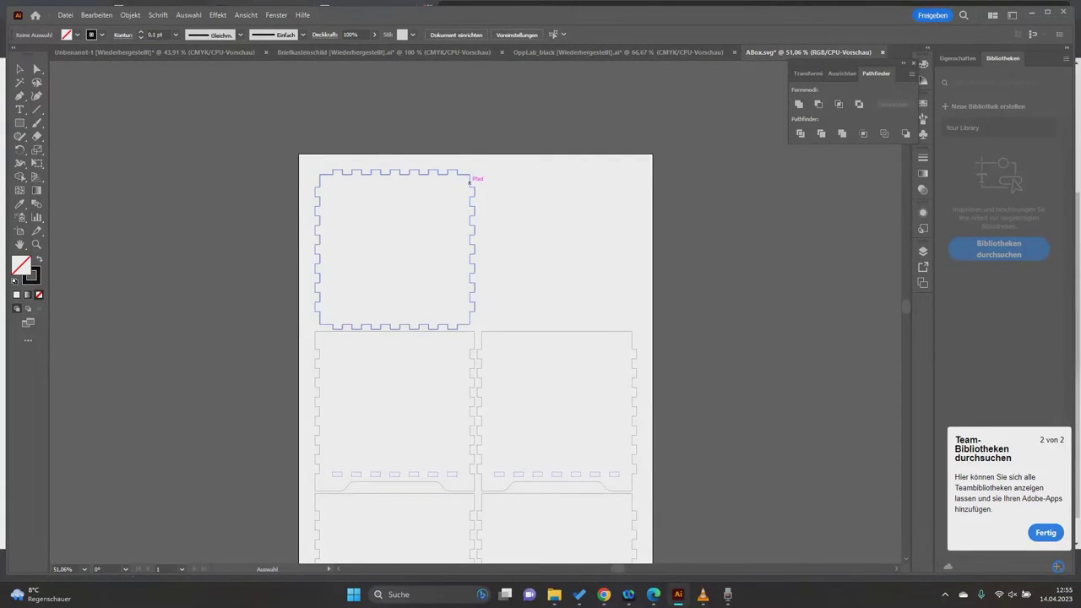
Step: Select the right, left and middle side panels in turn to inspect them
click(557, 254)
click(567, 331)
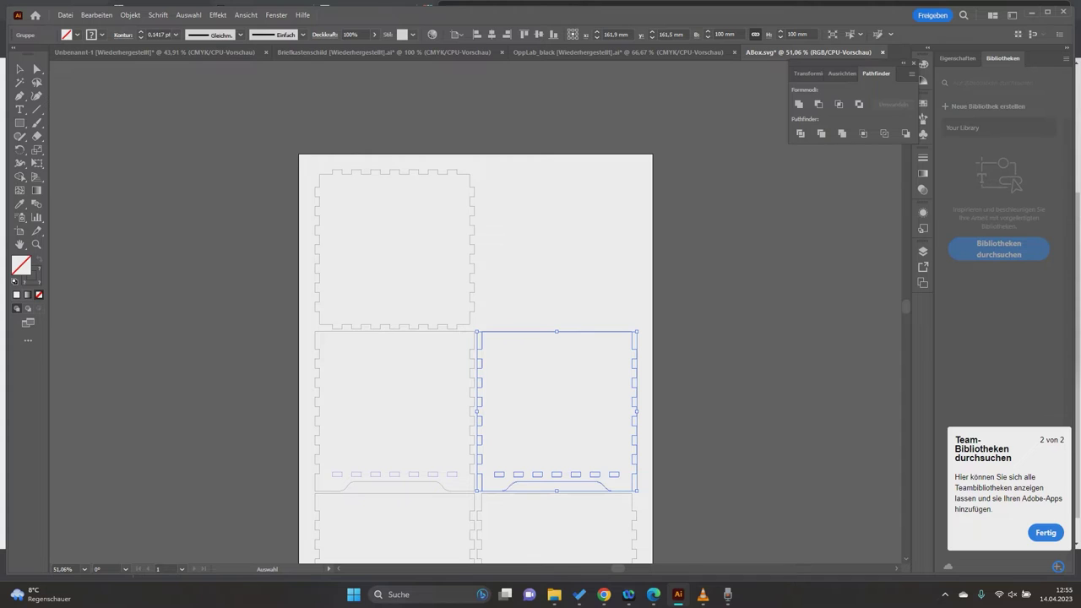
click(317, 411)
scroll(475, 337, down, 3)
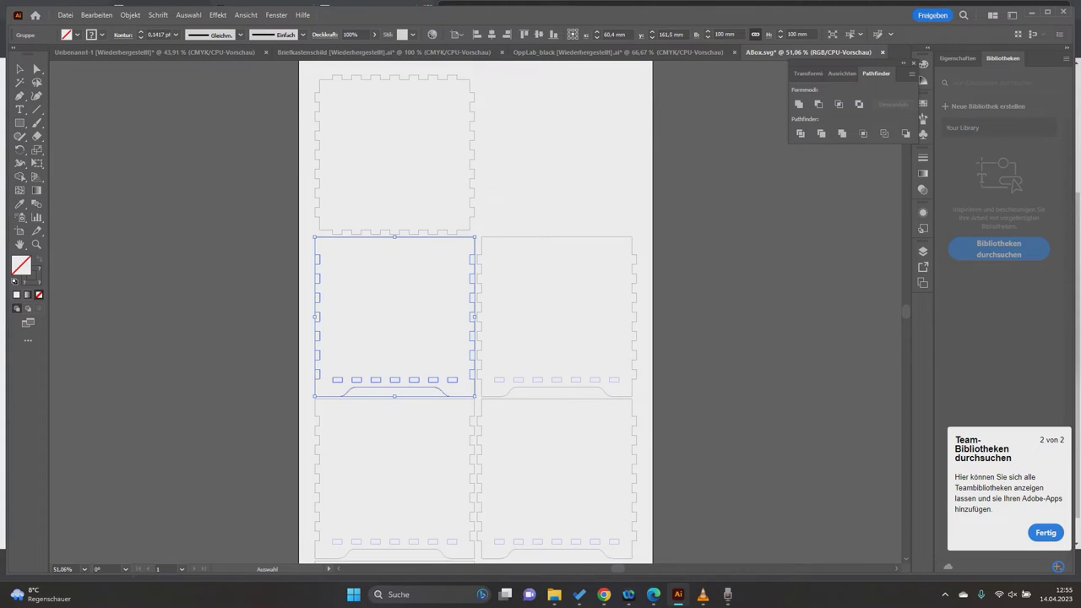
key(ctrl+shift+a)
scroll(475, 313, down, 1)
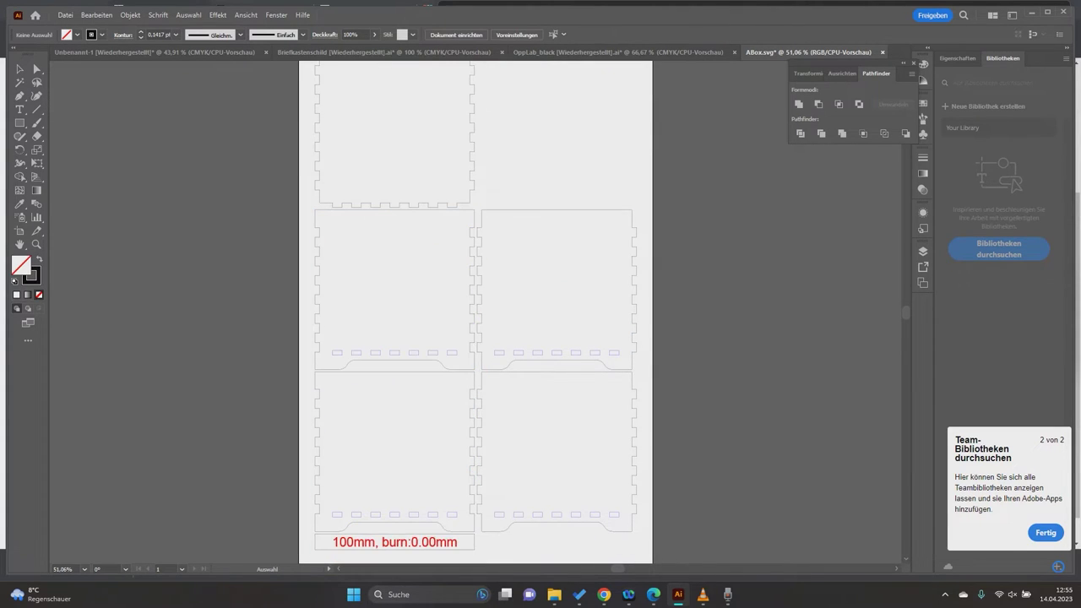
click(434, 352)
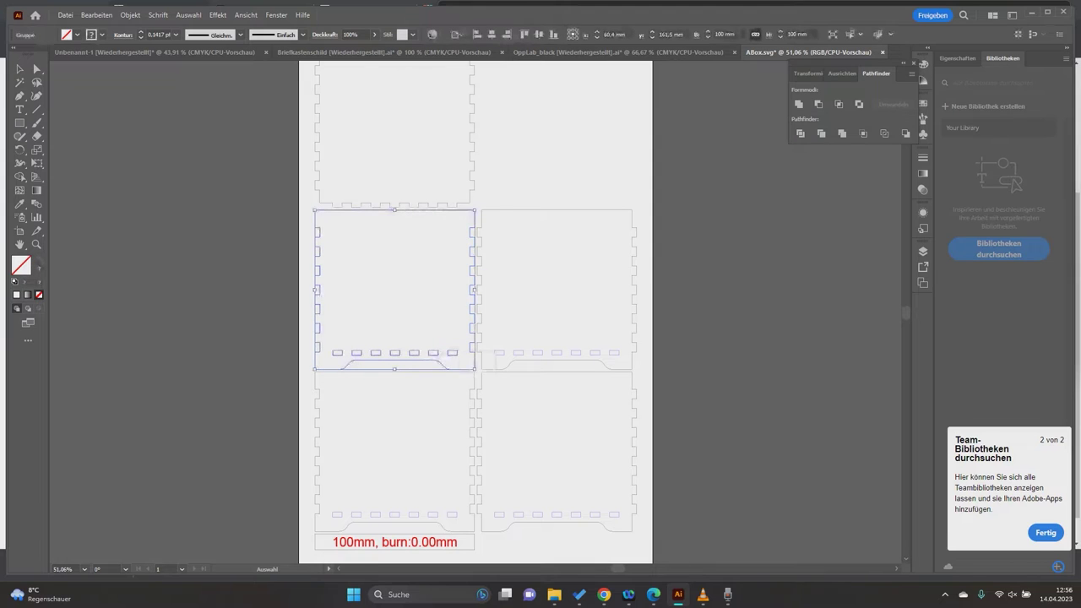
key(ctrl+shift+a)
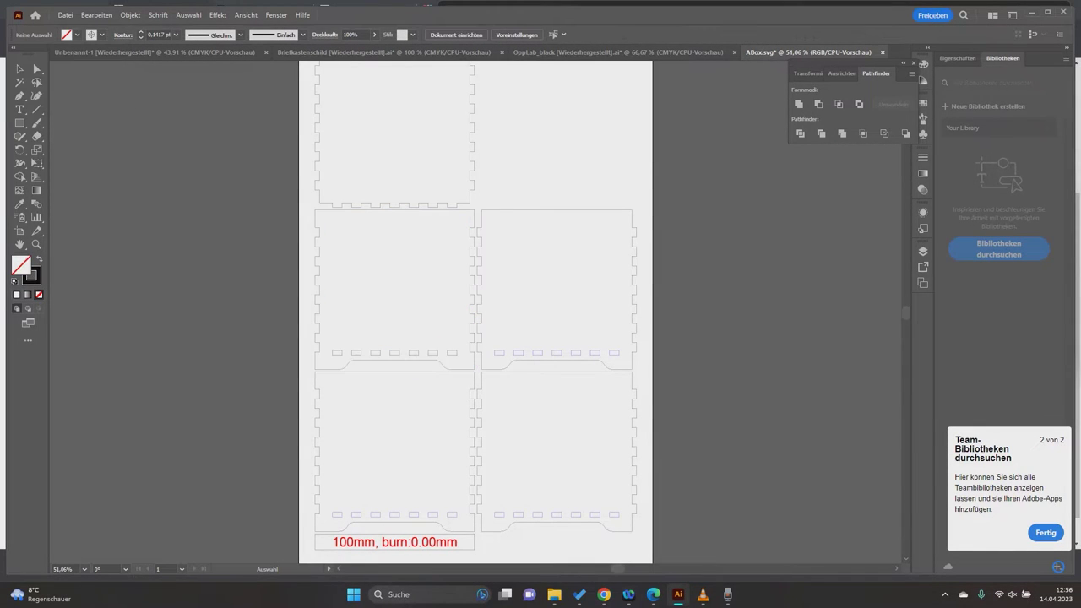
scroll(477, 354, up, 5)
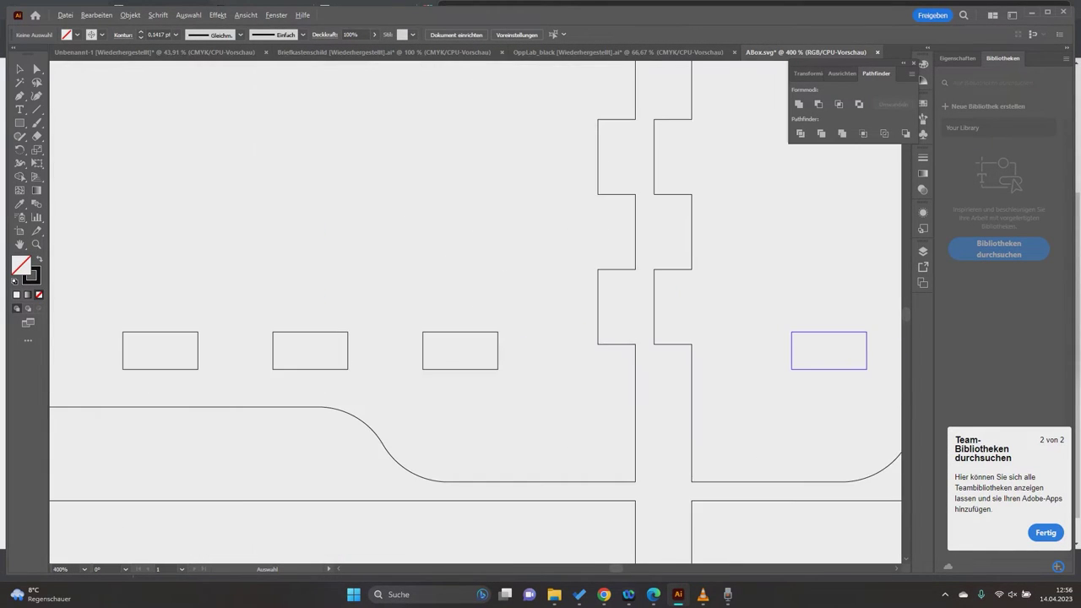
scroll(477, 355, down, 5)
scroll(520, 304, up, 2)
scroll(568, 338, down, 1)
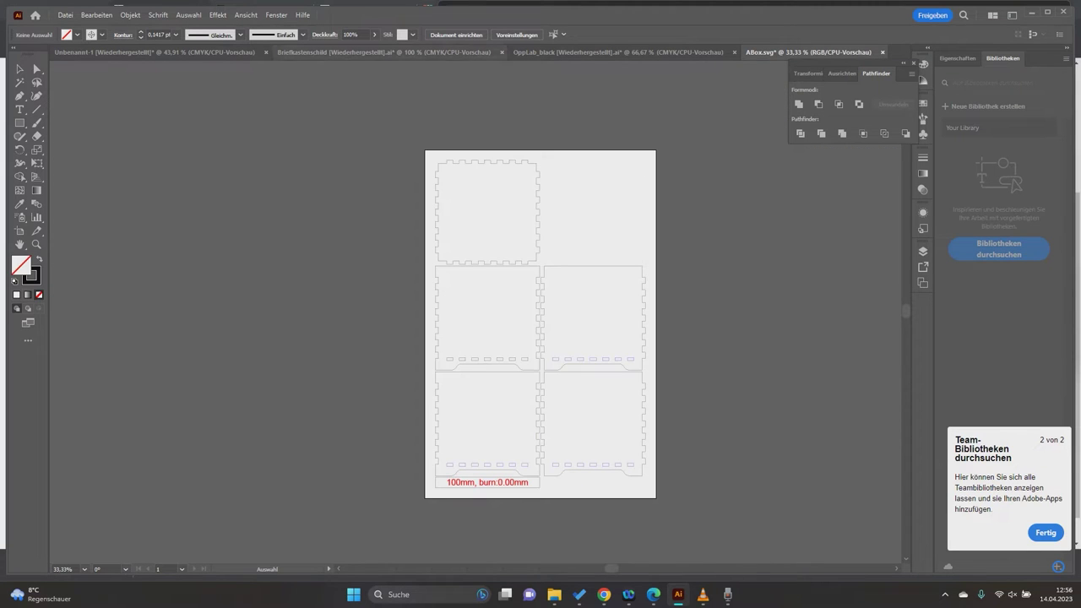
Step: Resize the artboard to 500 × 250 mm
click(456, 34)
click(667, 202)
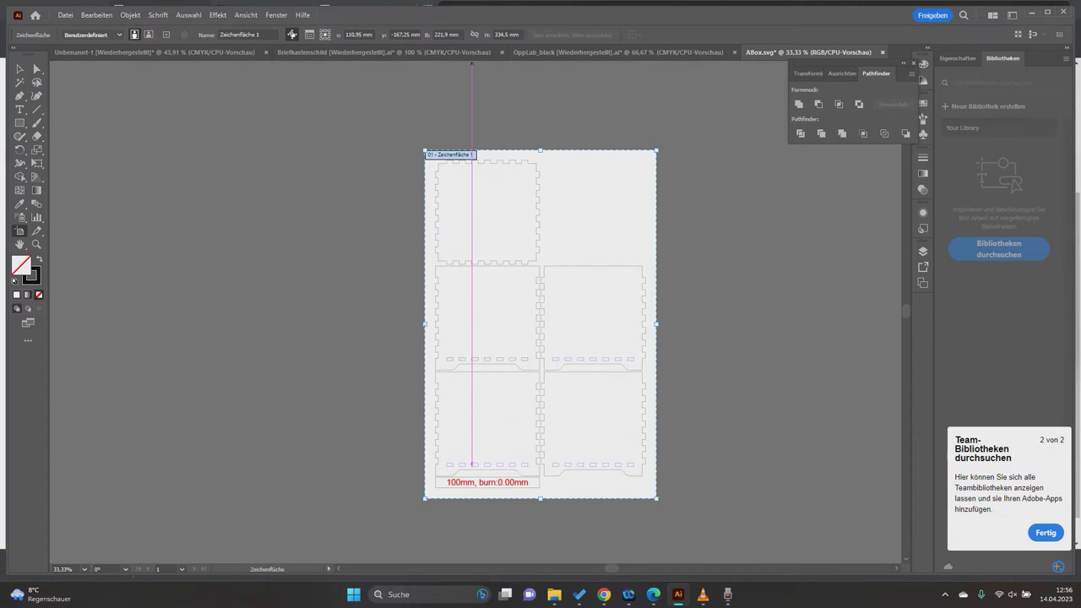
text(500)
key(Tab)
text(250)
key(Return)
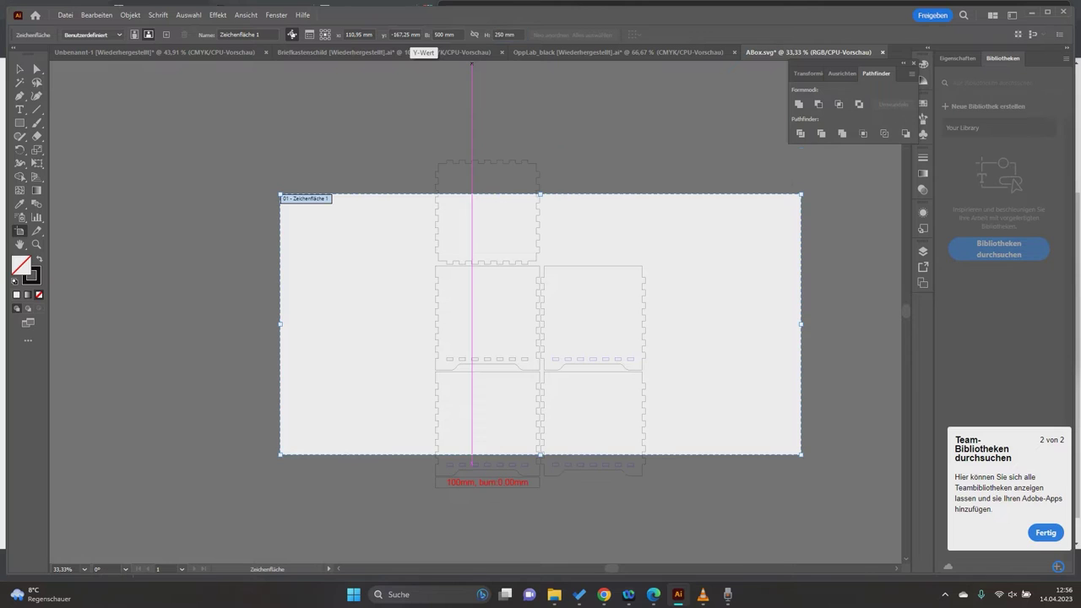
key(Escape)
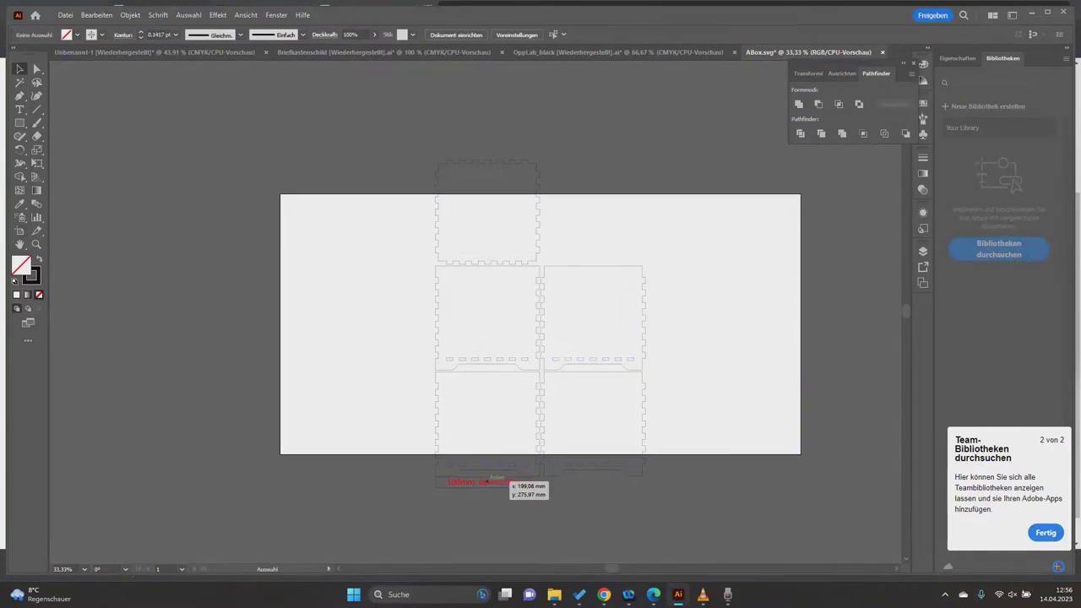
Step: Delete the red 100mm label text below the box parts
click(530, 482)
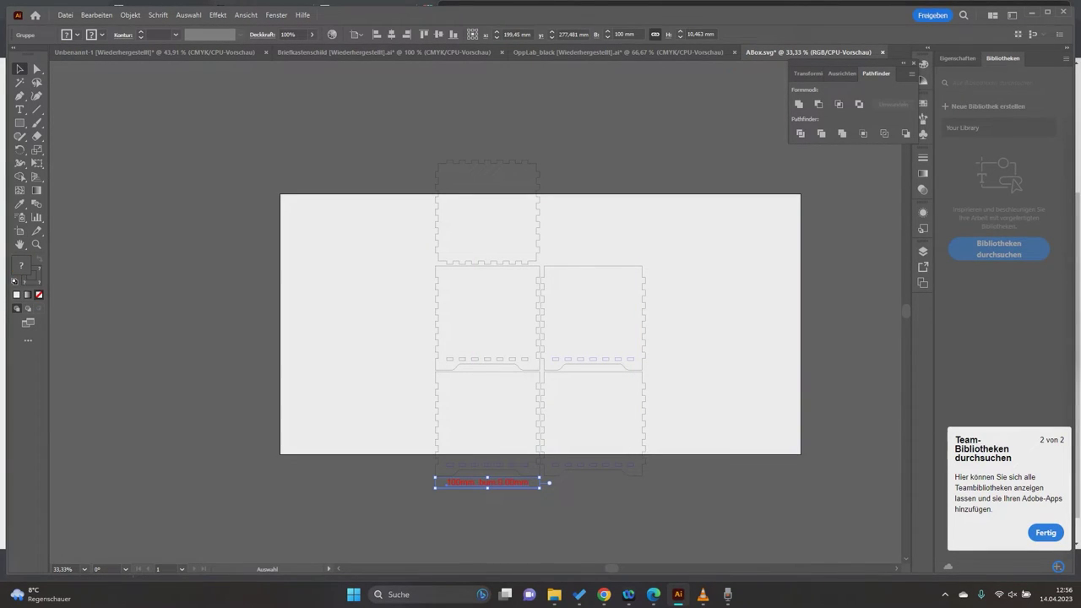
click(625, 33)
key(BackSpace)
key(ctrl+shift+a)
click(486, 482)
key(Delete)
Step: Move three panels into a top row at the artboard's upper left
drag(481, 164, 331, 201)
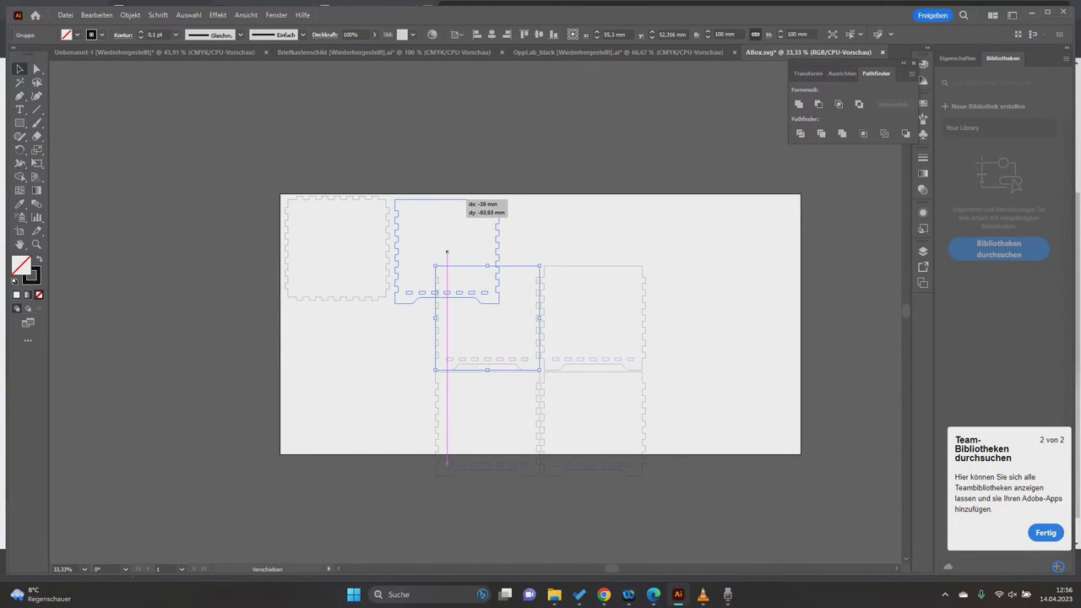
drag(329, 198, 437, 200)
drag(618, 266, 576, 200)
click(431, 418)
mouse_move(436, 422)
mouse_down()
mouse_move(618, 248)
mouse_move(609, 249)
mouse_up()
Step: Place the remaining panel below the row at left and line up the far-right panel
drag(643, 423, 398, 361)
drag(346, 307, 338, 300)
scroll(321, 304, up, 3)
scroll(317, 303, down, 1)
click(318, 302)
scroll(487, 300, down, 2)
mouse_move(648, 310)
mouse_down()
mouse_move(659, 325)
mouse_move(766, 321)
mouse_up()
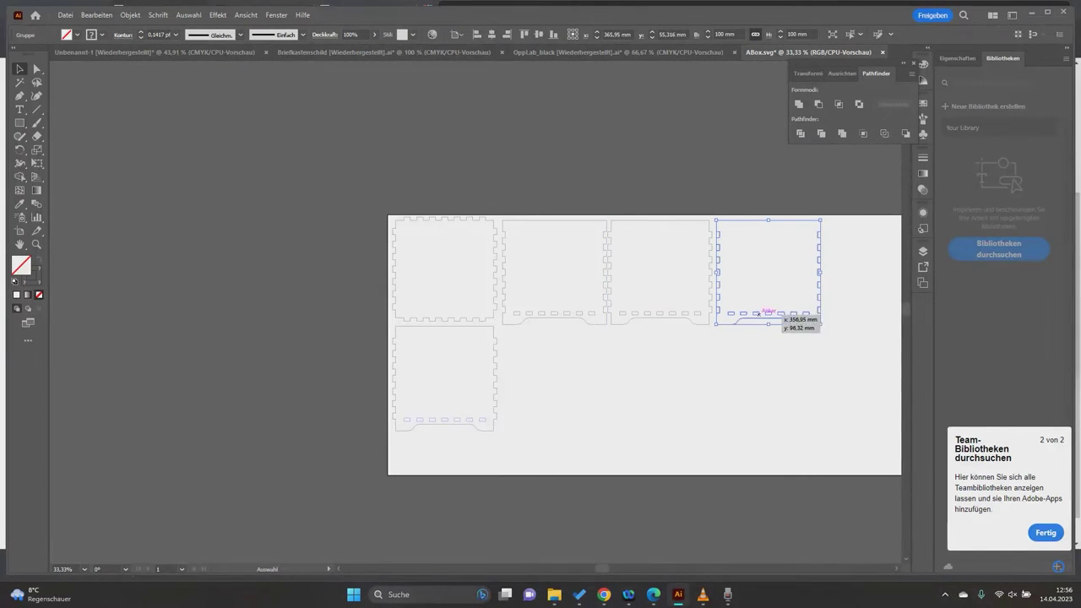
drag(407, 385, 407, 384)
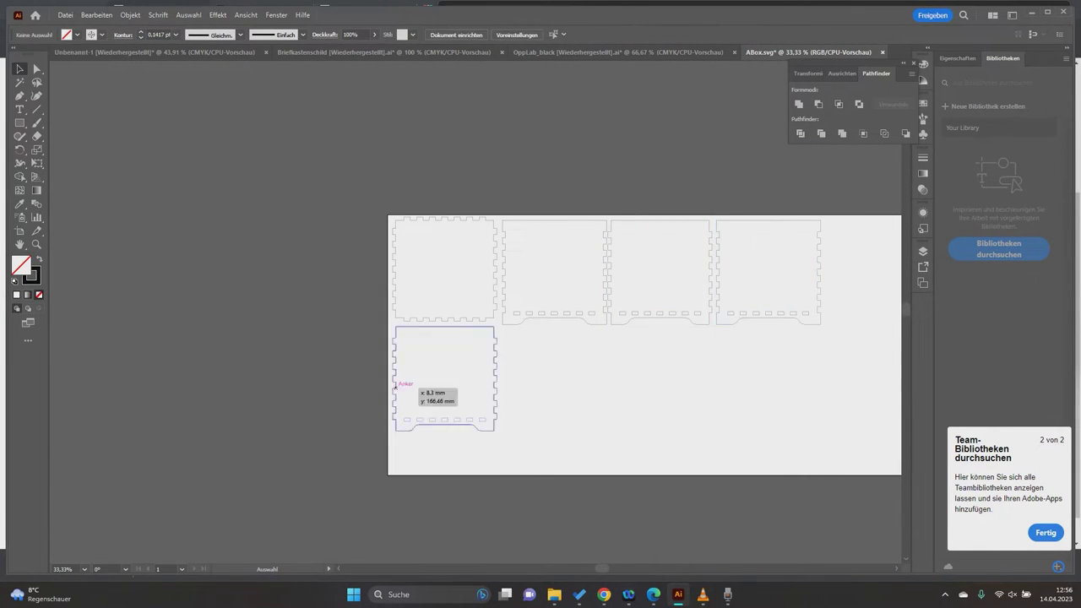
click(507, 364)
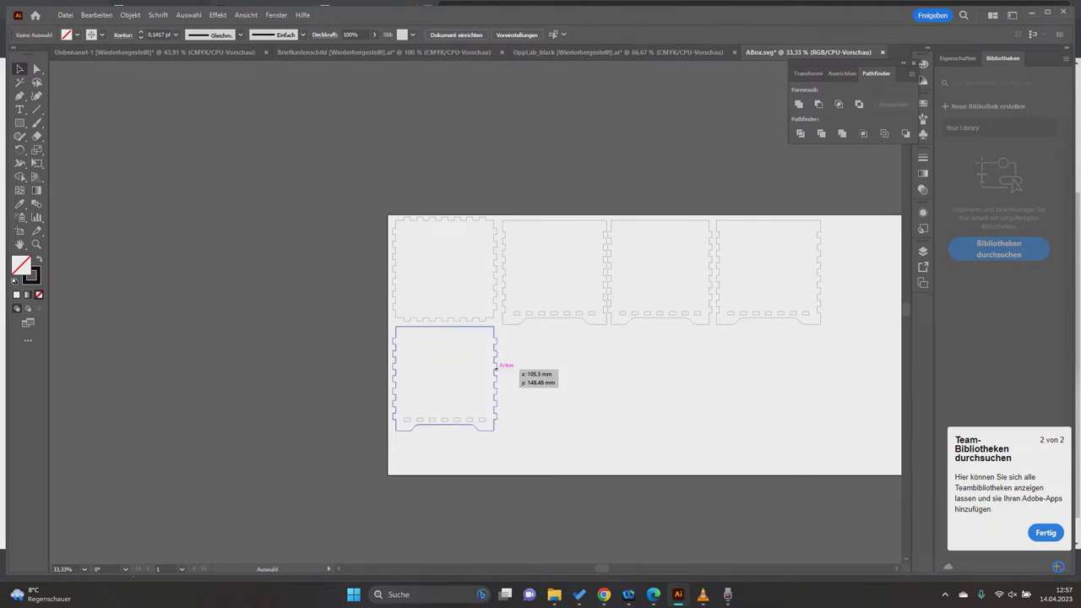
Step: Draw a thin rectangle cutout on the second panel
key(m)
drag(524, 228, 591, 236)
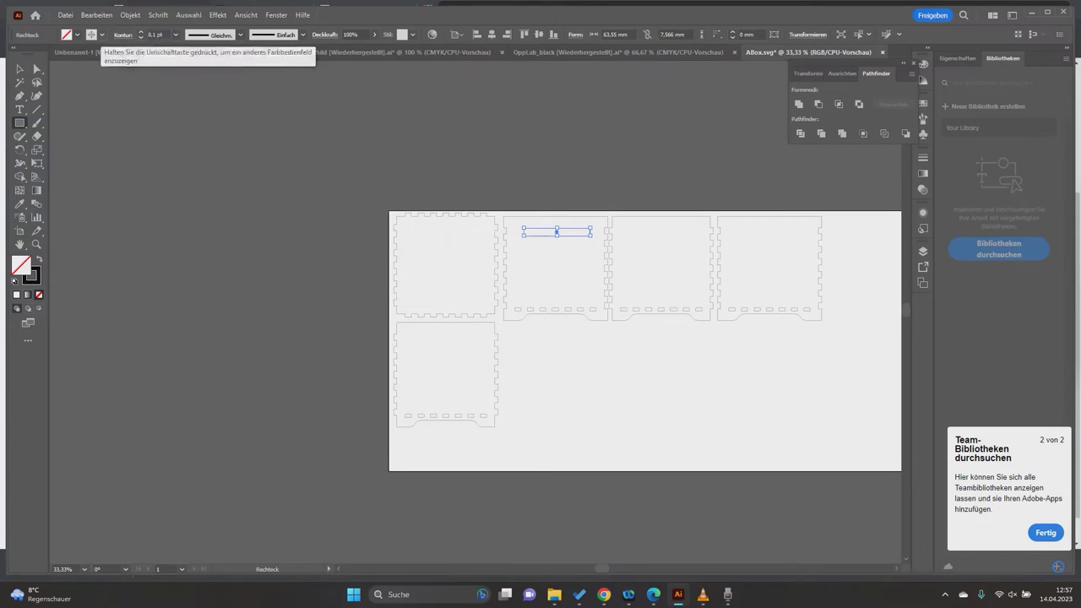
key(v)
key(ctrl+shift+a)
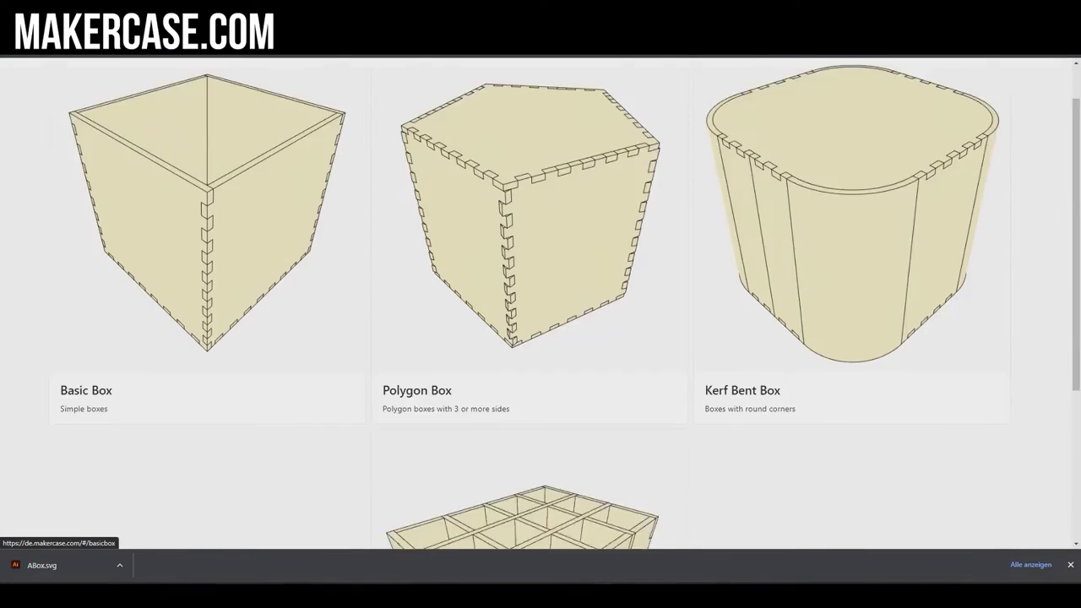
Step: Browse MakerCase's box types and open the Basic Box configurator
scroll(540, 304, down, 2)
scroll(540, 304, up, 2)
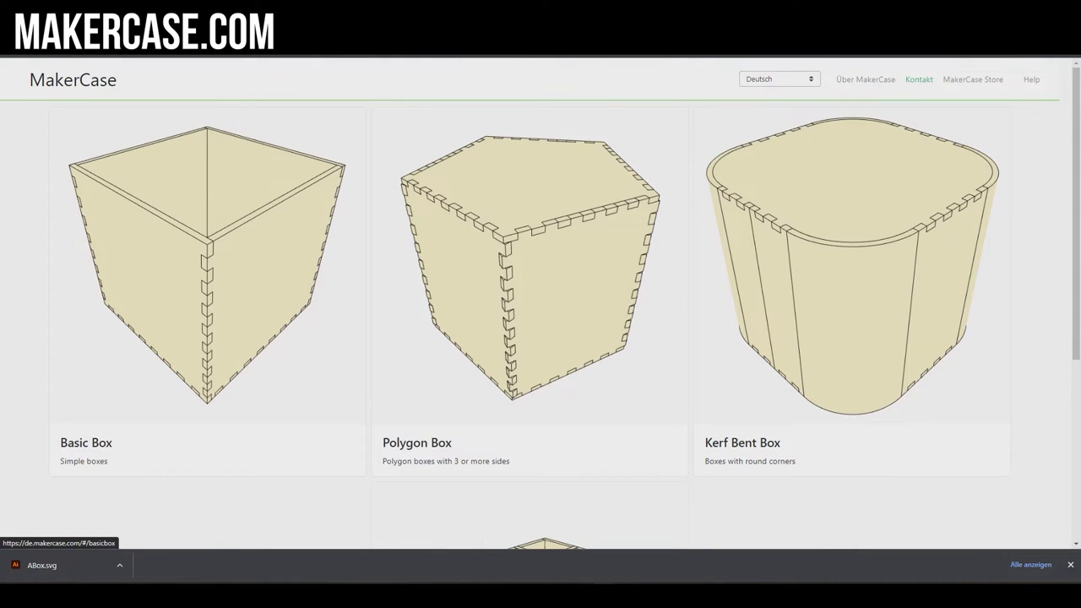
scroll(532, 338, down, 2)
scroll(532, 337, down, 2)
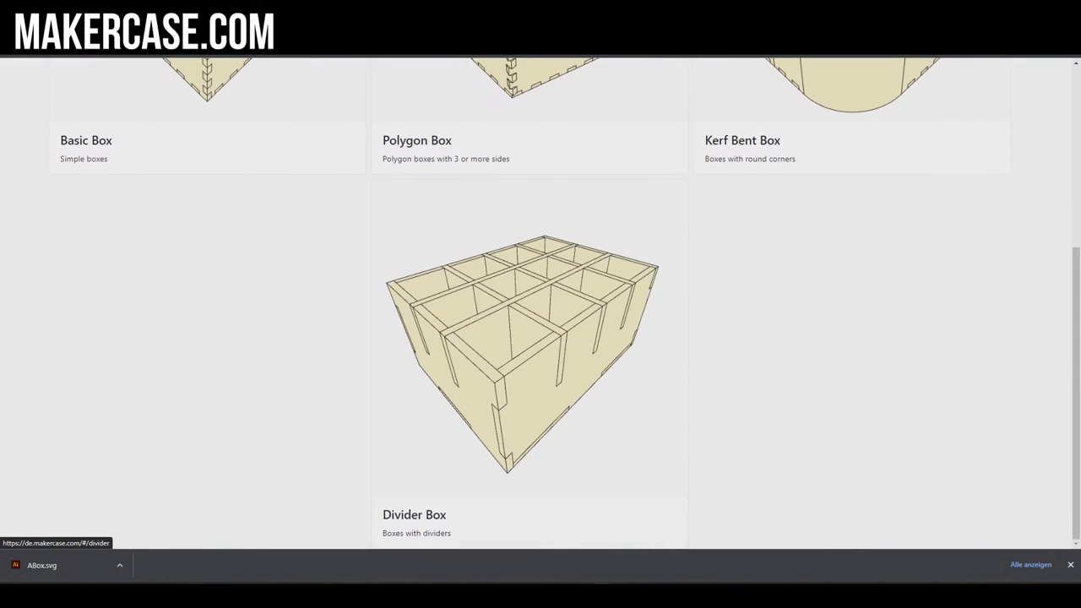
scroll(532, 338, up, 3)
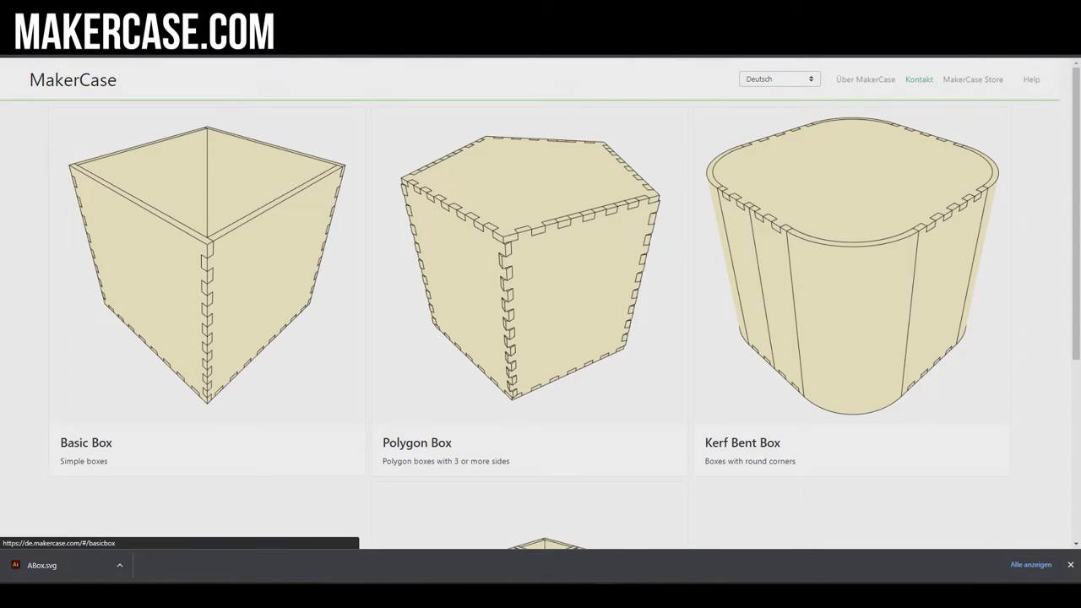
click(207, 270)
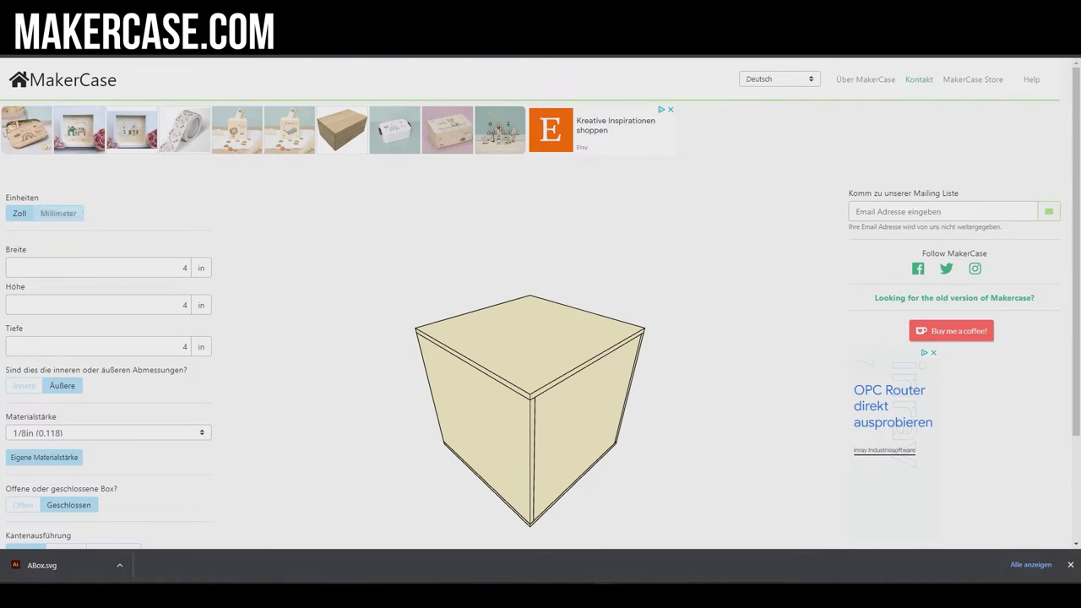
Step: Switch the Basic Box to millimetres and inner dimensions, leaving the 101.6 width unchanged
click(58, 213)
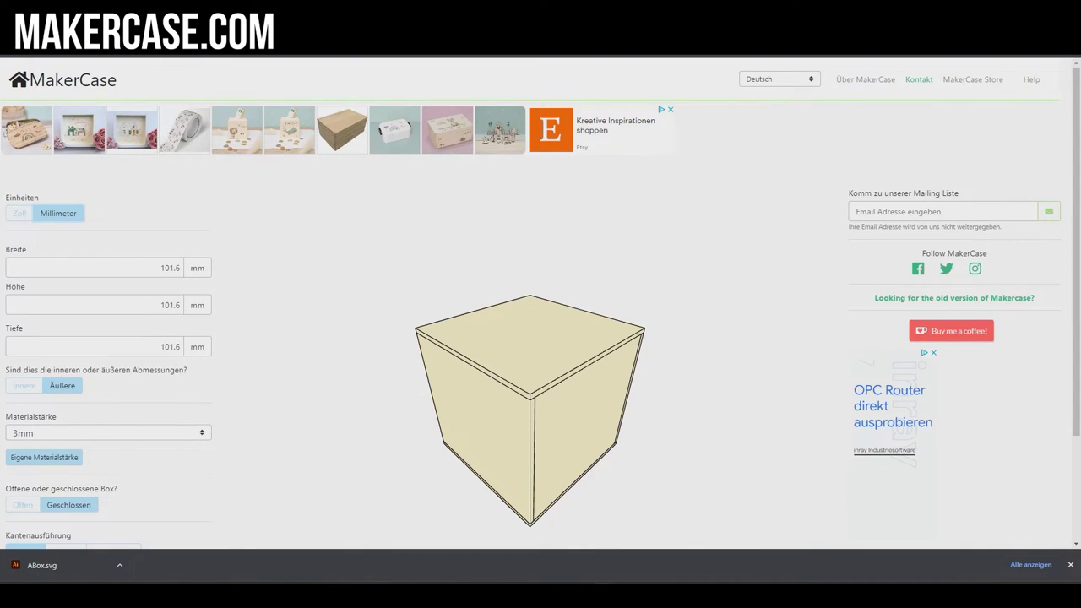
scroll(540, 338, down, 3)
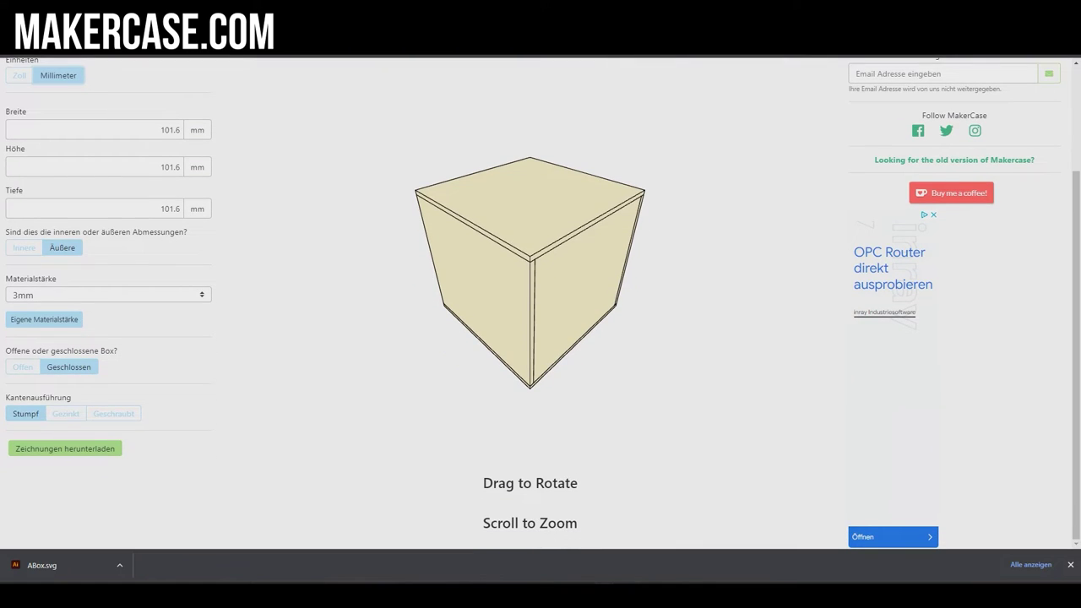
double_click(170, 129)
key(Tab)
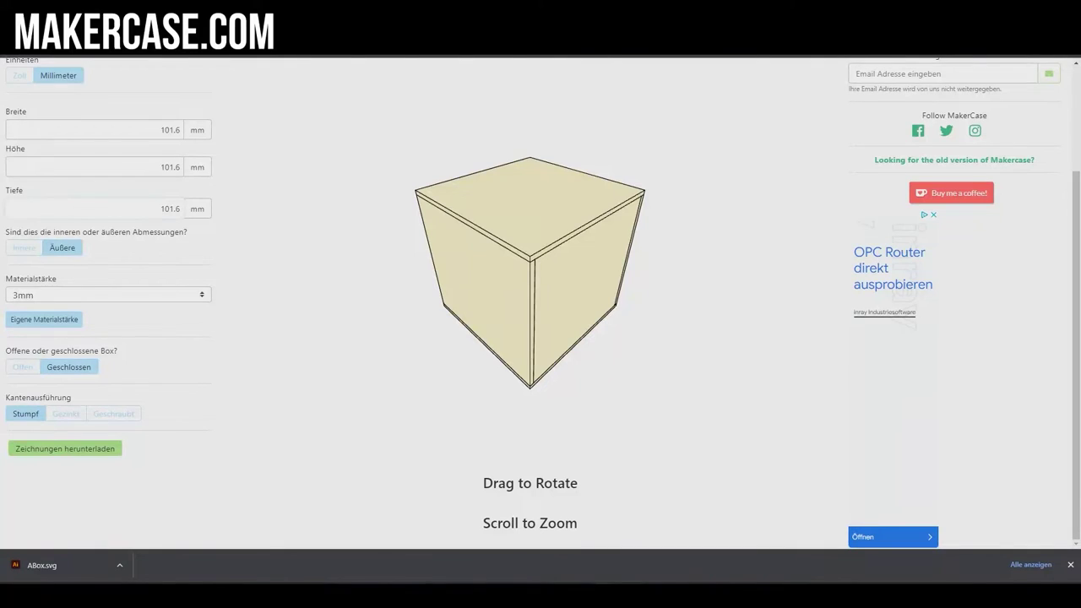
key(Tab)
click(62, 248)
click(23, 247)
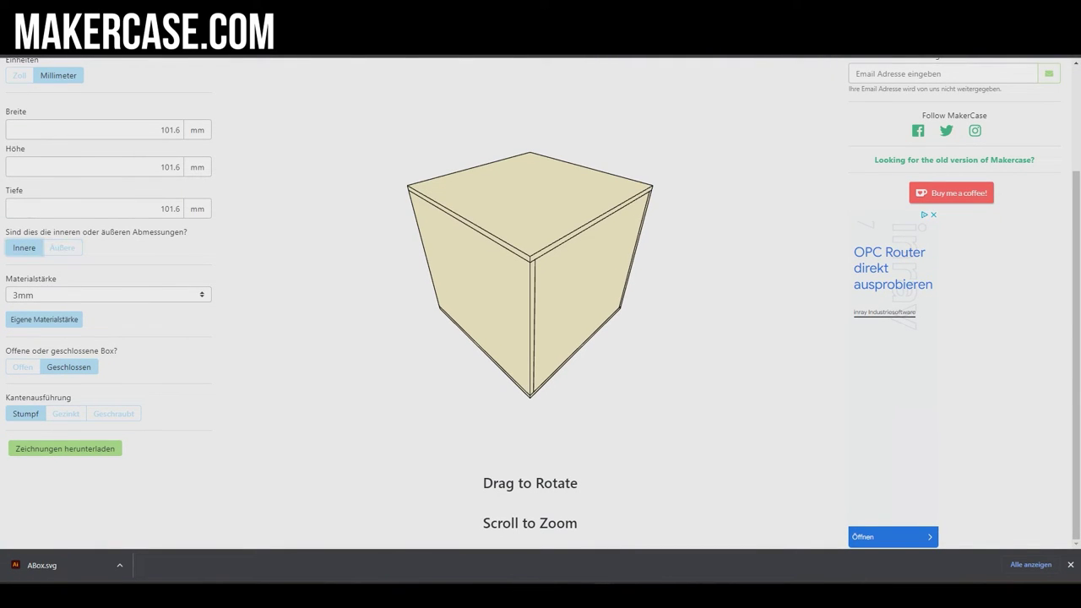
Step: Try custom thicknesses of 35 and 3.5 mm, then settle on 3mm material thickness
key(alt+Down)
key(Escape)
key(alt+Down)
key(Escape)
key(alt+Down)
key(Down)
key(Down)
key(Up)
key(Down)
key(Up)
key(Up)
key(Return)
key(Tab)
key(Return)
text(35)
key(Return)
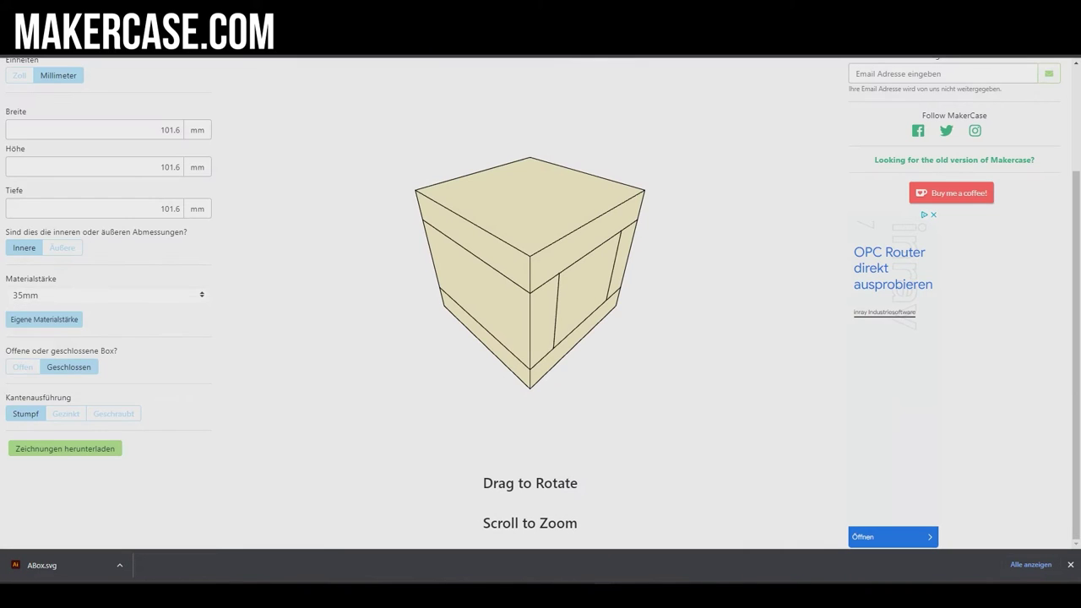
key(Return)
key(Left)
text(.)
key(Return)
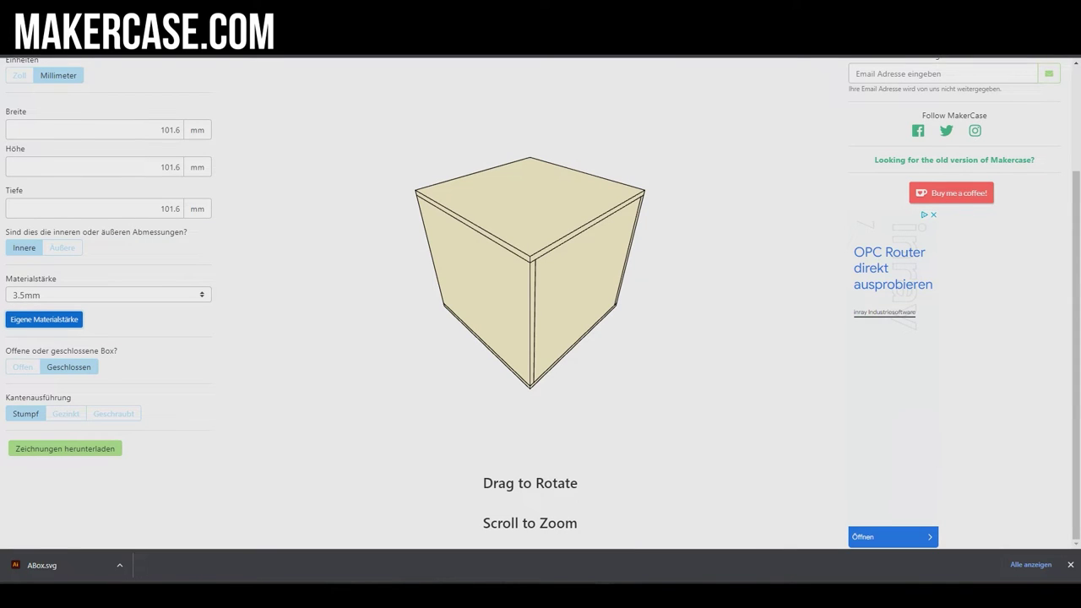
key(alt+Down)
key(Up)
key(Up)
key(Up)
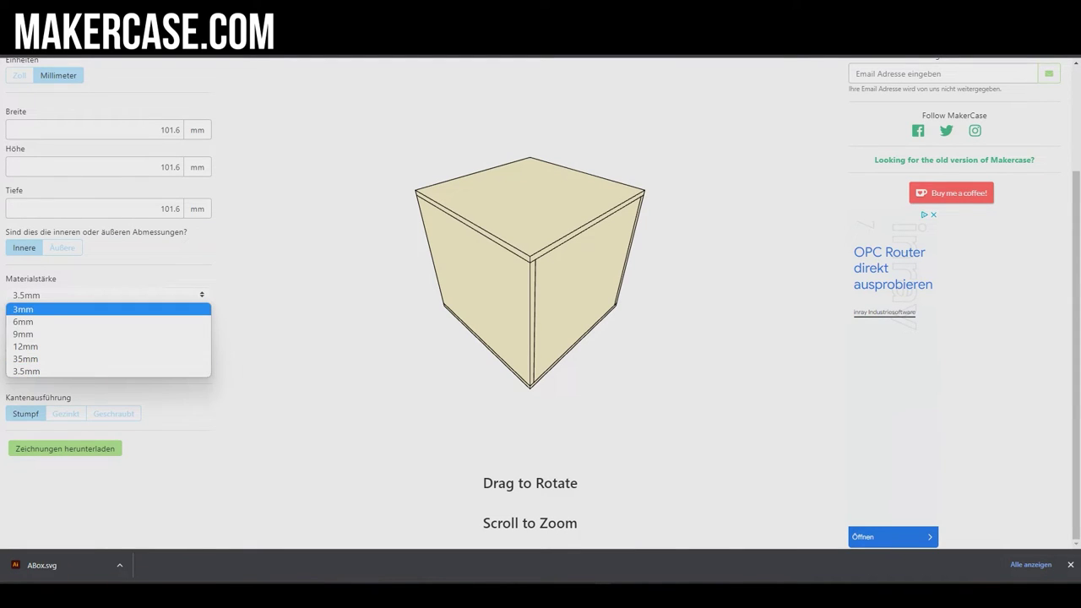
key(Return)
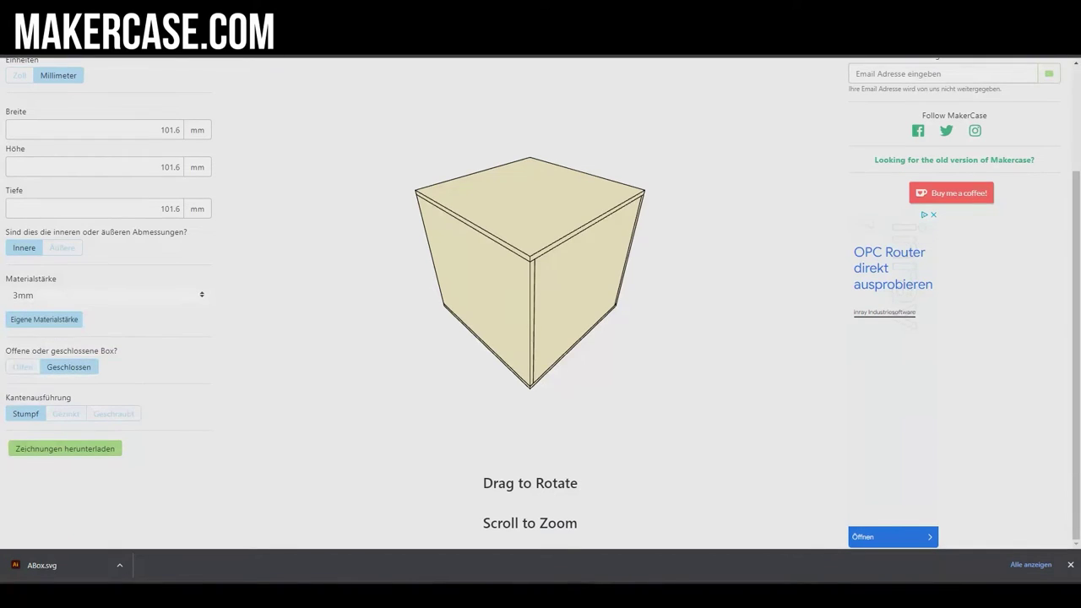
Step: Make the box open-topped instead of closed
key(Tab)
key(Tab)
key(Left)
key(Right)
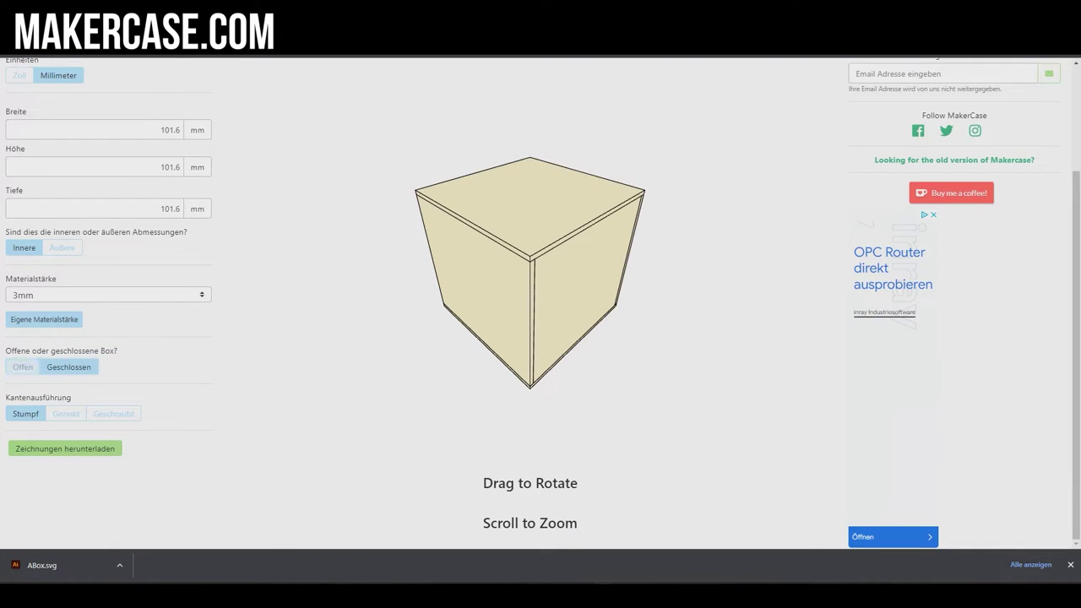
key(Left)
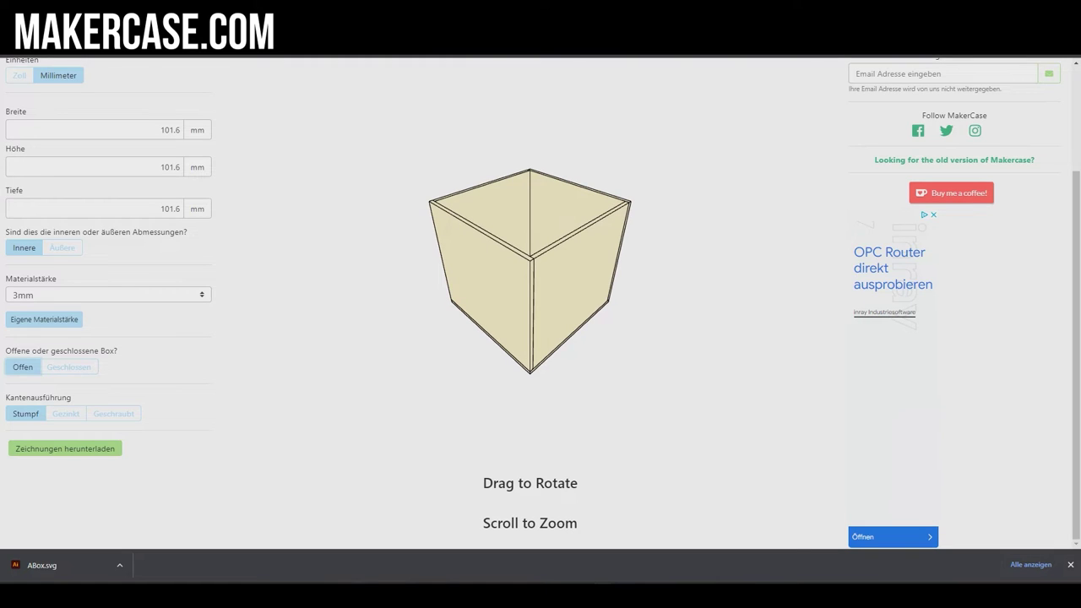
Step: Give the box finger-jointed edges at 15.75 finger width, then open the drawing download with part labels hidden
drag(72, 397, 22, 397)
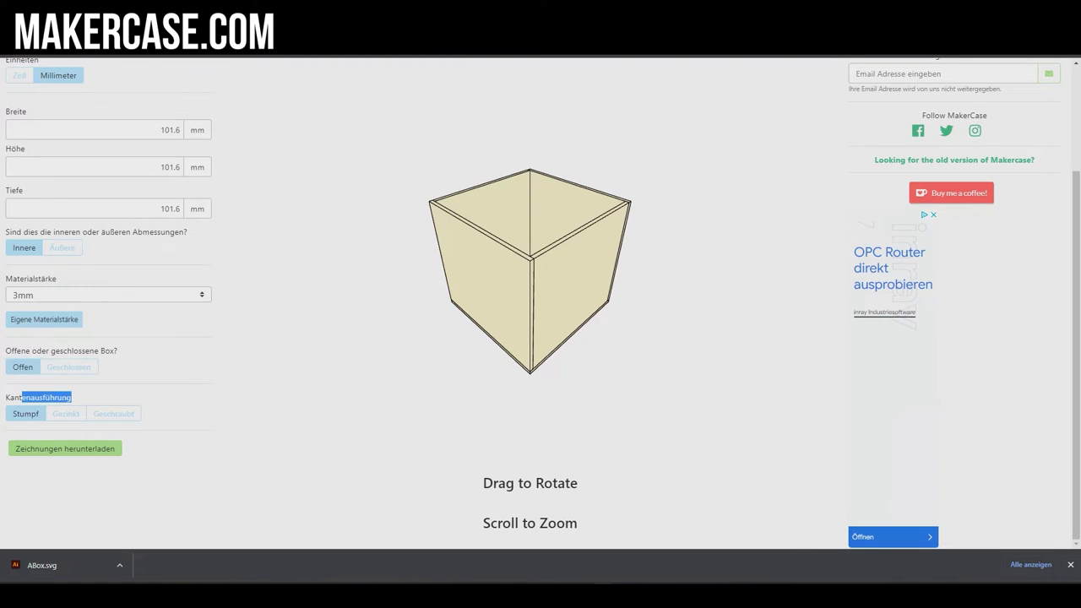
click(66, 414)
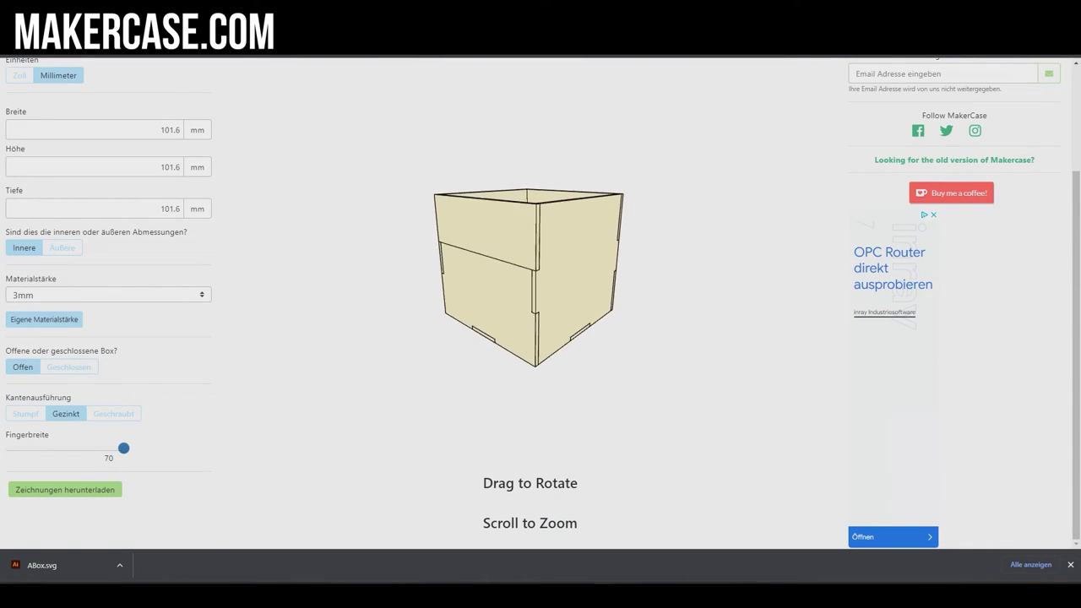
click(113, 413)
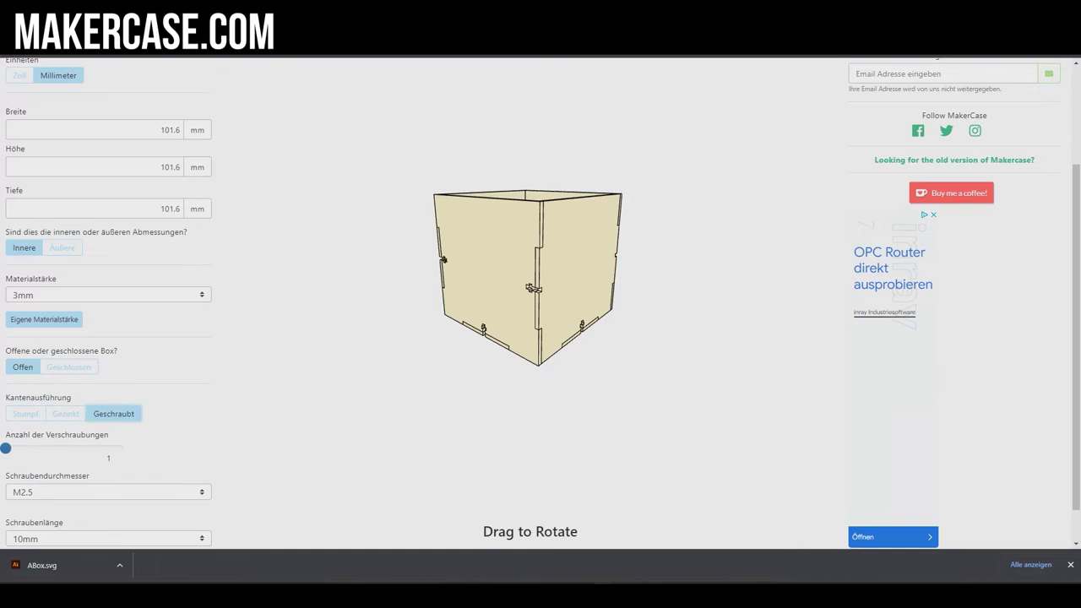
click(65, 414)
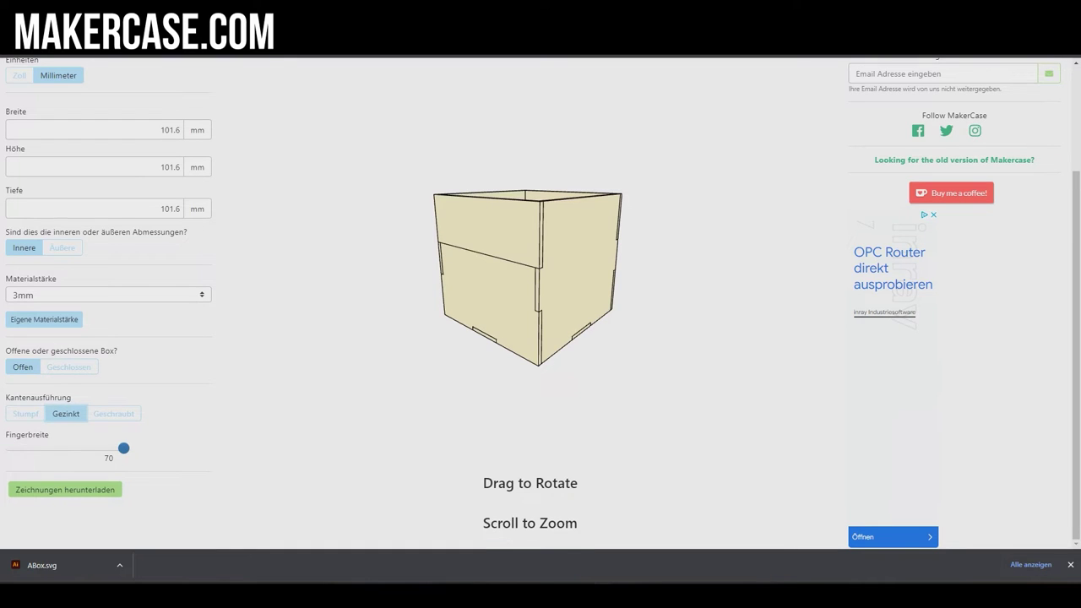
drag(123, 448, 22, 448)
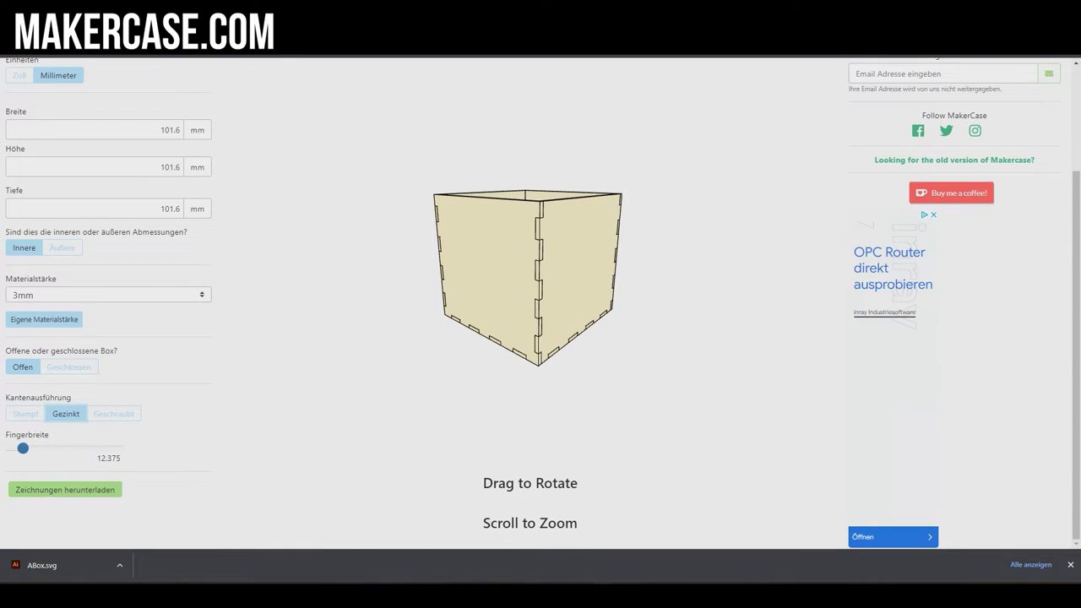
drag(23, 448, 30, 448)
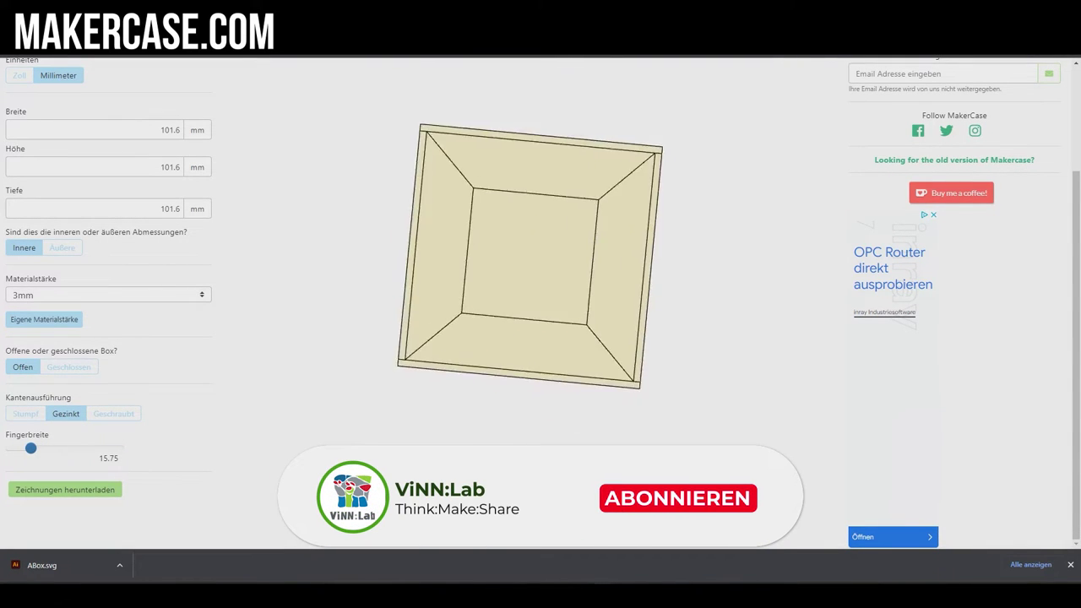
click(113, 413)
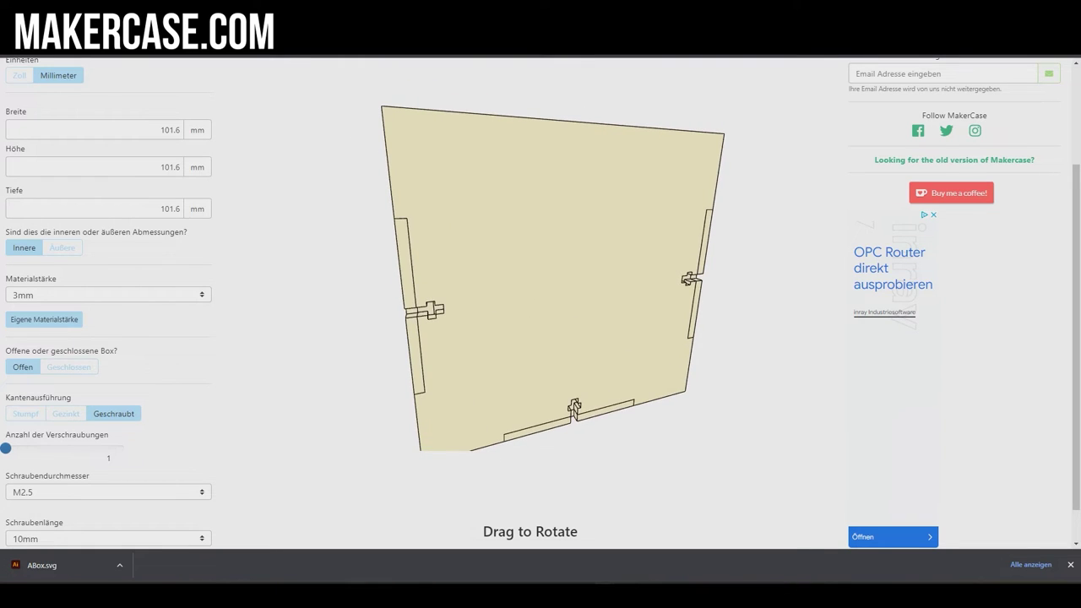
scroll(540, 303, down, 1)
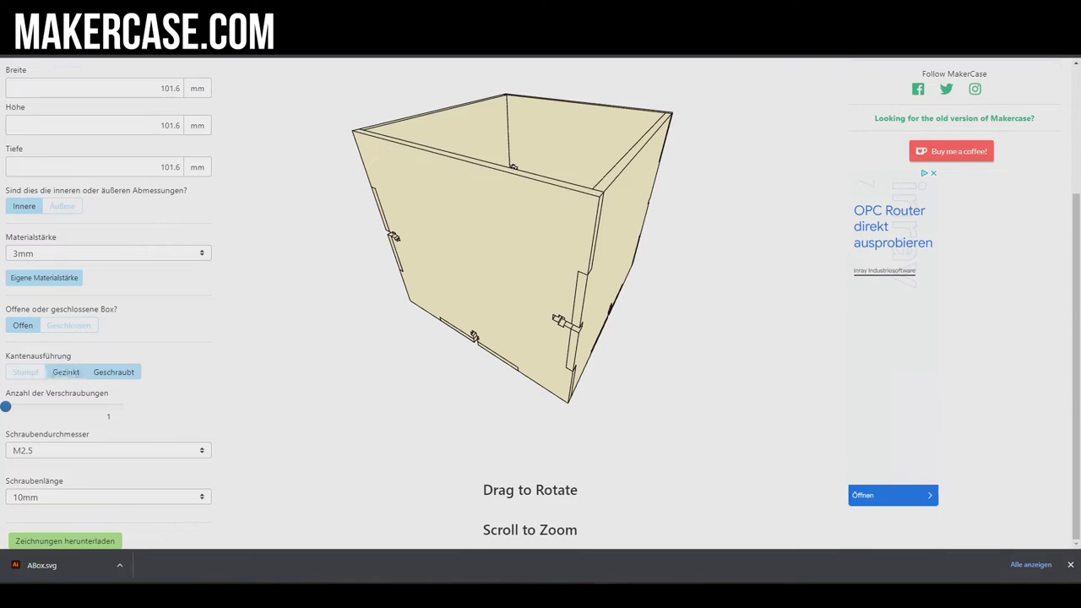
click(66, 372)
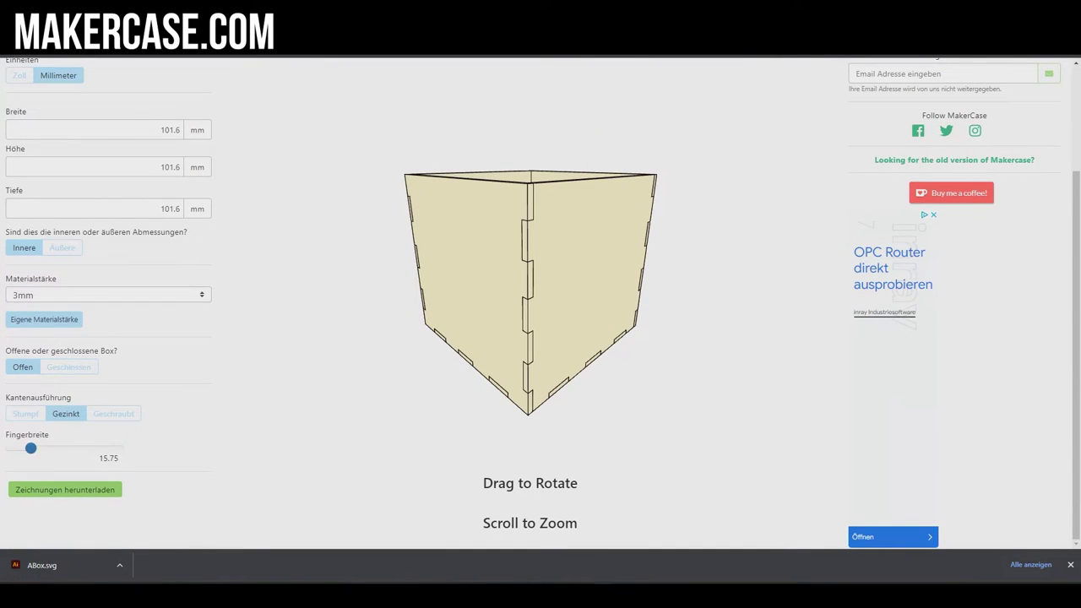
click(65, 490)
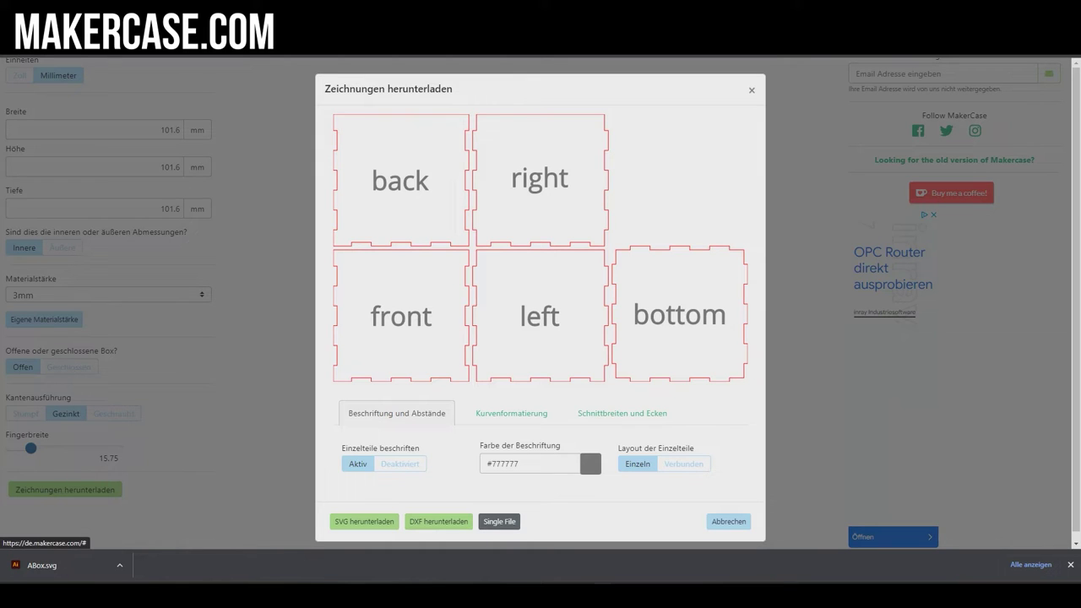
click(399, 463)
Step: Turn part labels back on, then review curve formatting, cut thickness and kerf/corner settings
click(358, 464)
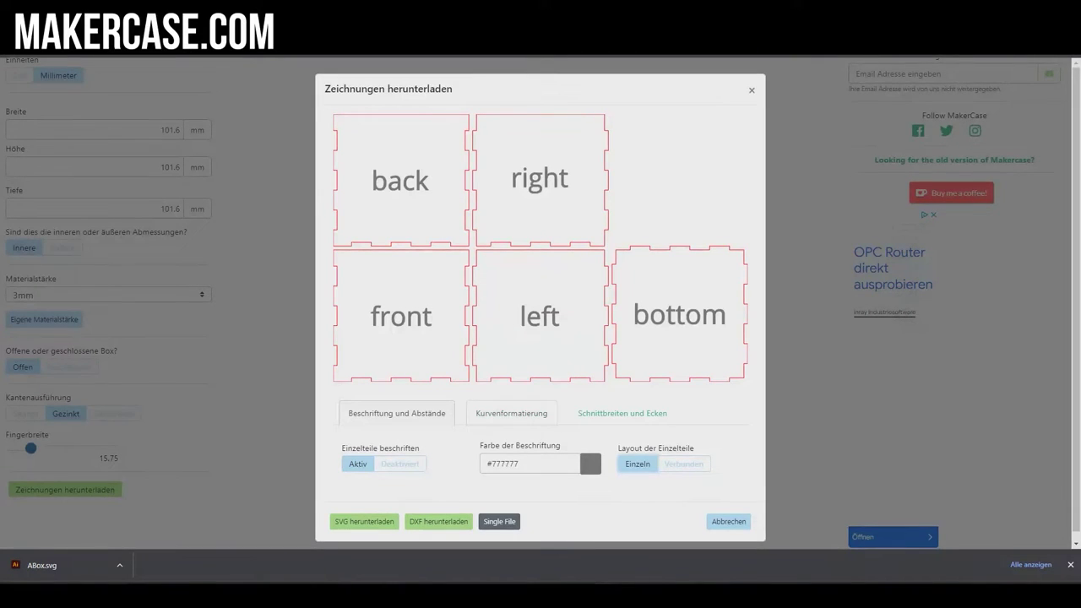
click(511, 413)
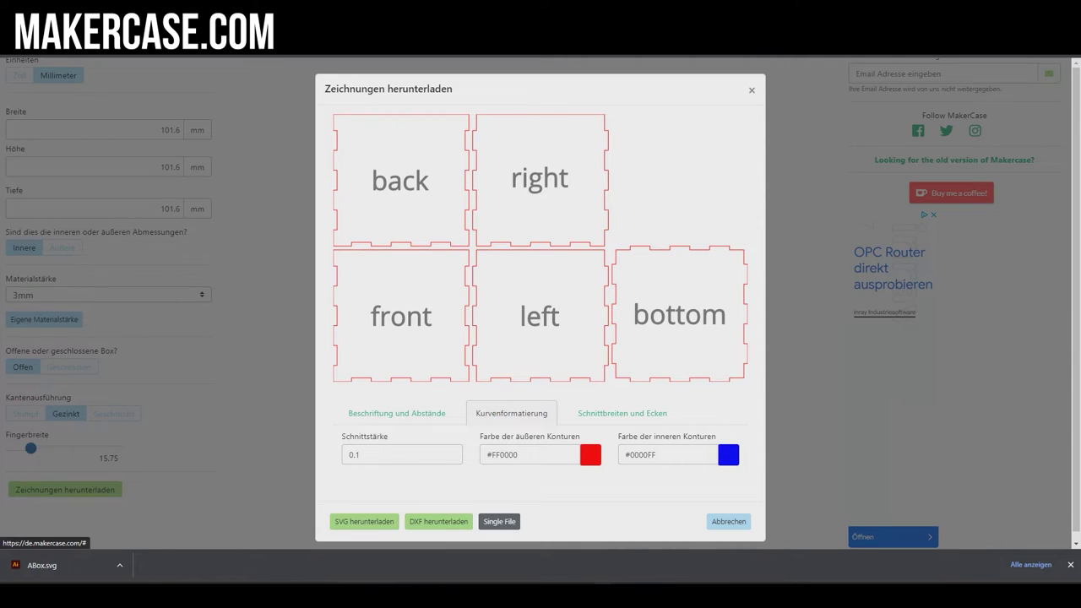
click(360, 454)
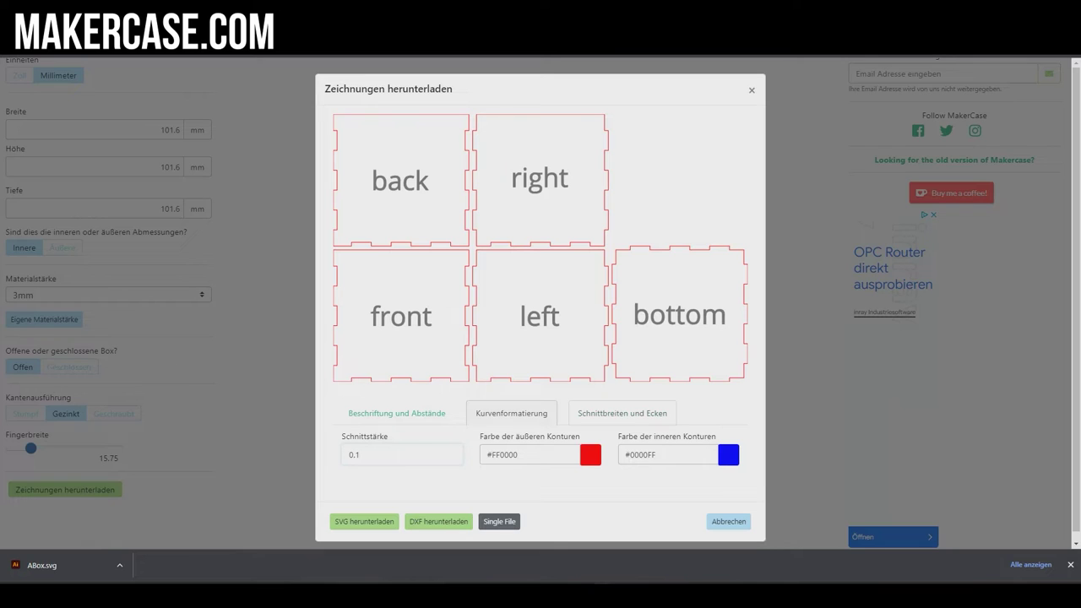
click(623, 413)
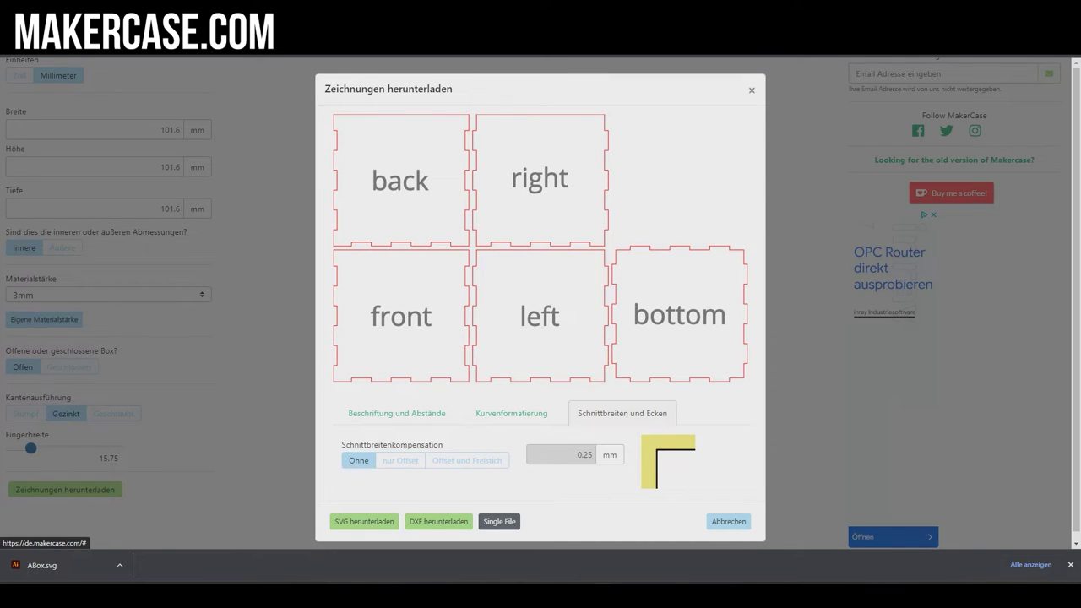
Step: Choose Offset und Freistich kerf compensation and download the labelled panels as box.svg
drag(346, 445, 442, 444)
click(442, 444)
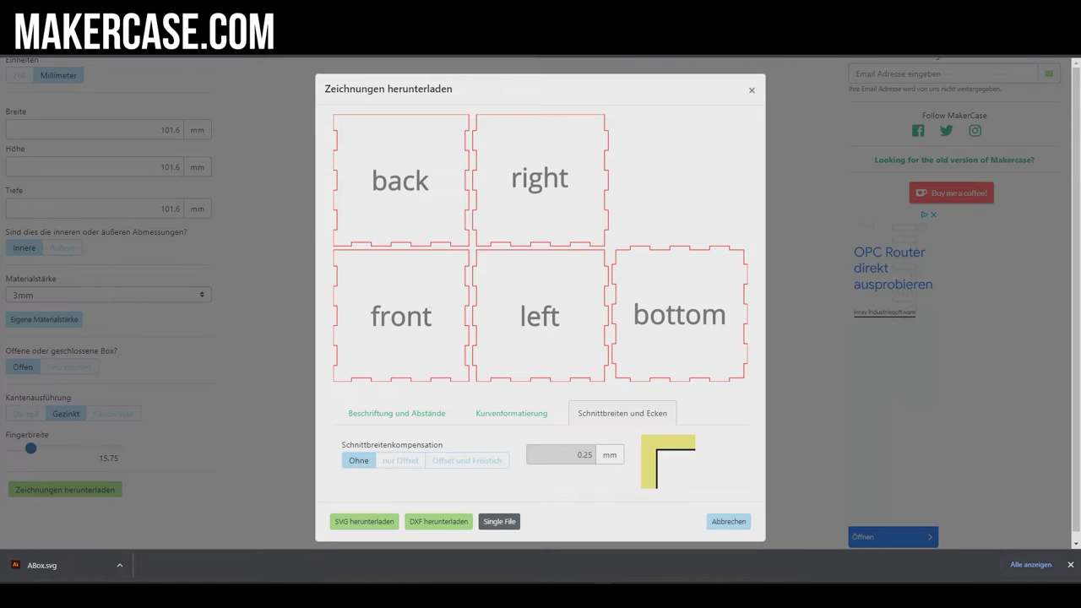
click(400, 460)
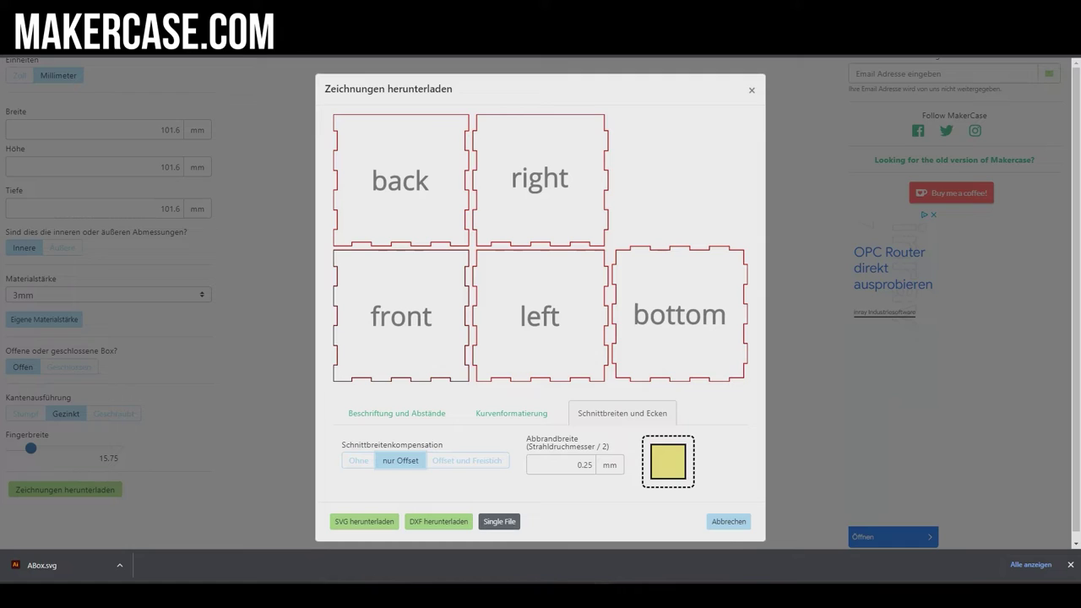
double_click(584, 464)
click(467, 461)
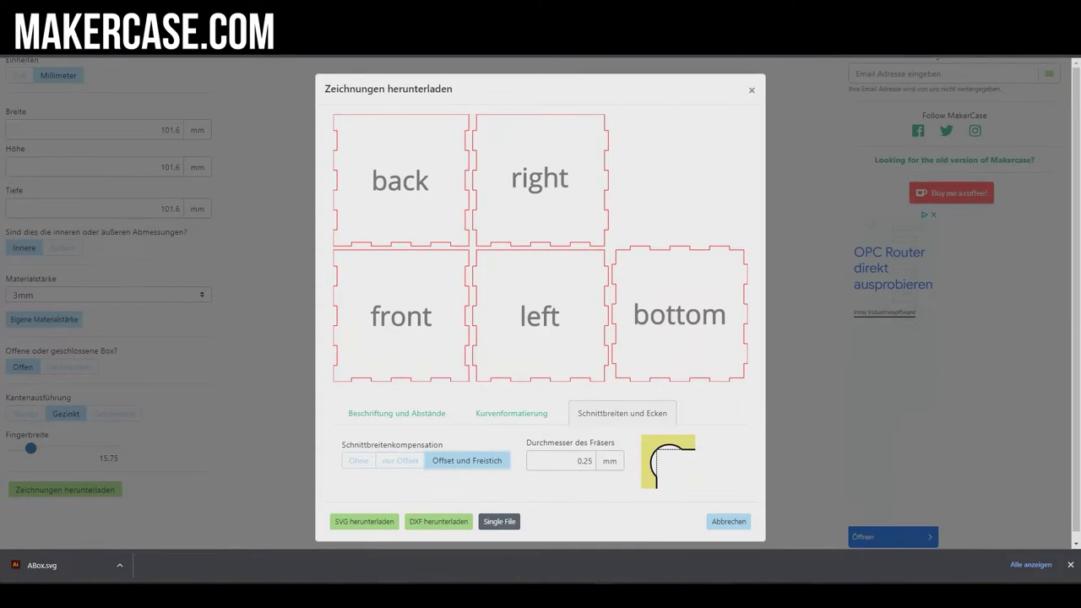
click(510, 413)
click(396, 413)
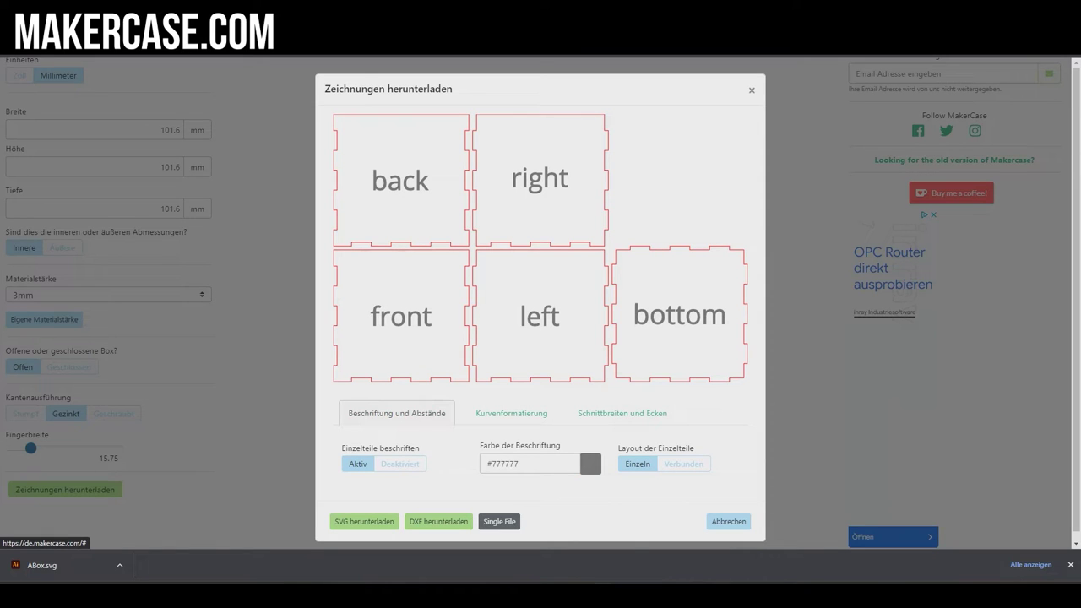
click(364, 521)
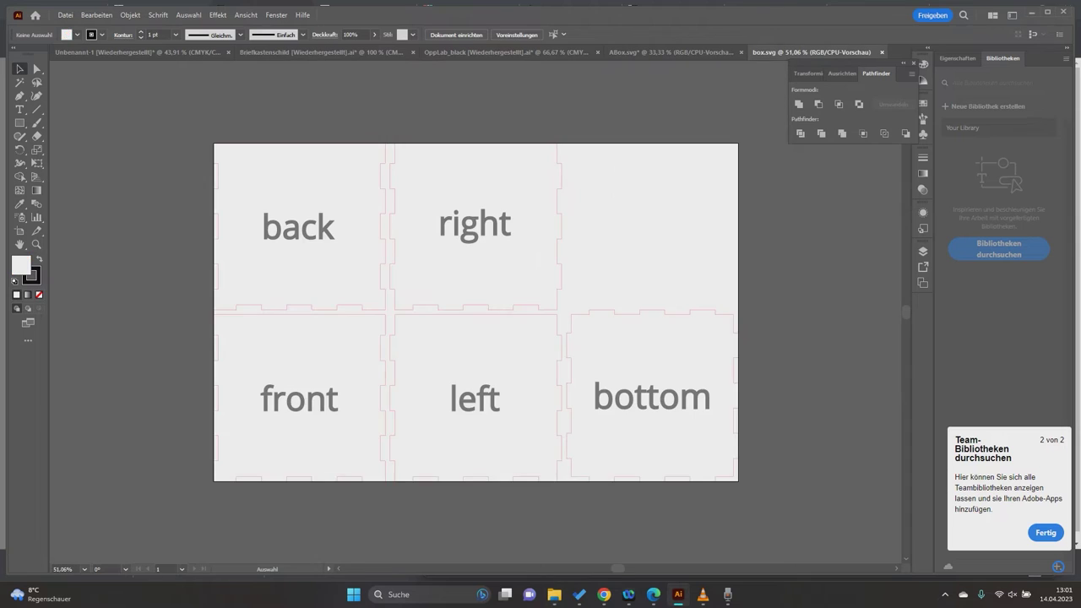
click(557, 295)
Step: Ungroup the box drawing and delete the 'bottom' label
click(568, 268)
right_click(564, 192)
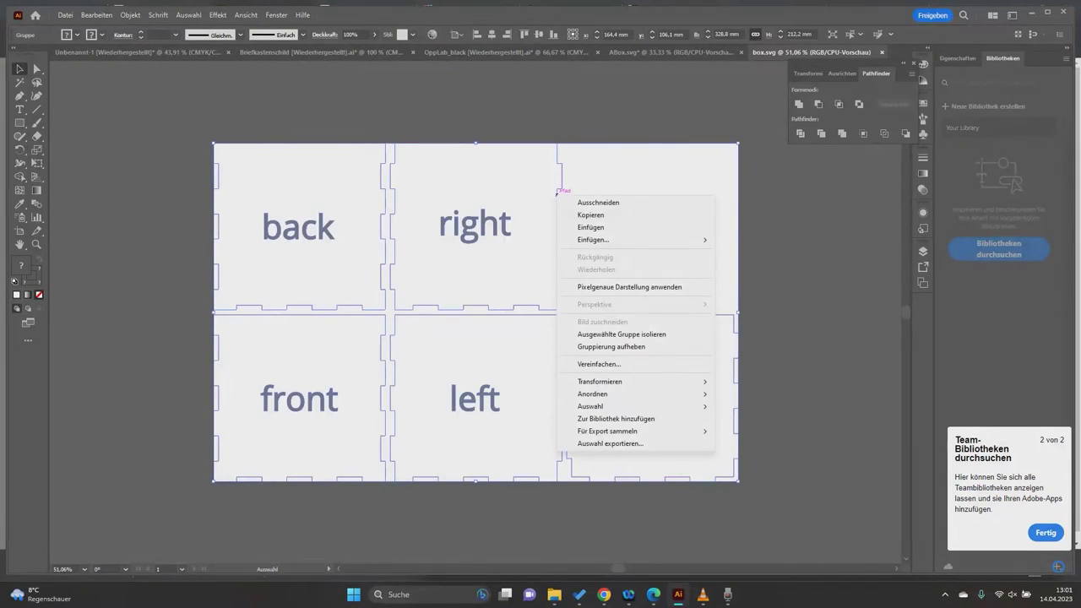
click(608, 345)
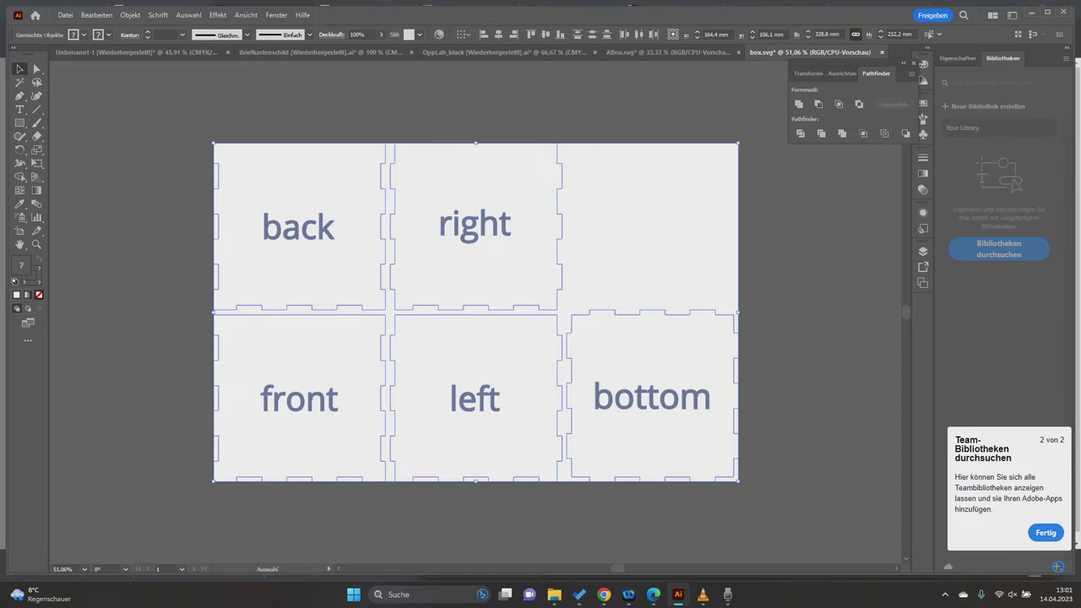
key(ctrl+shift+a)
click(607, 309)
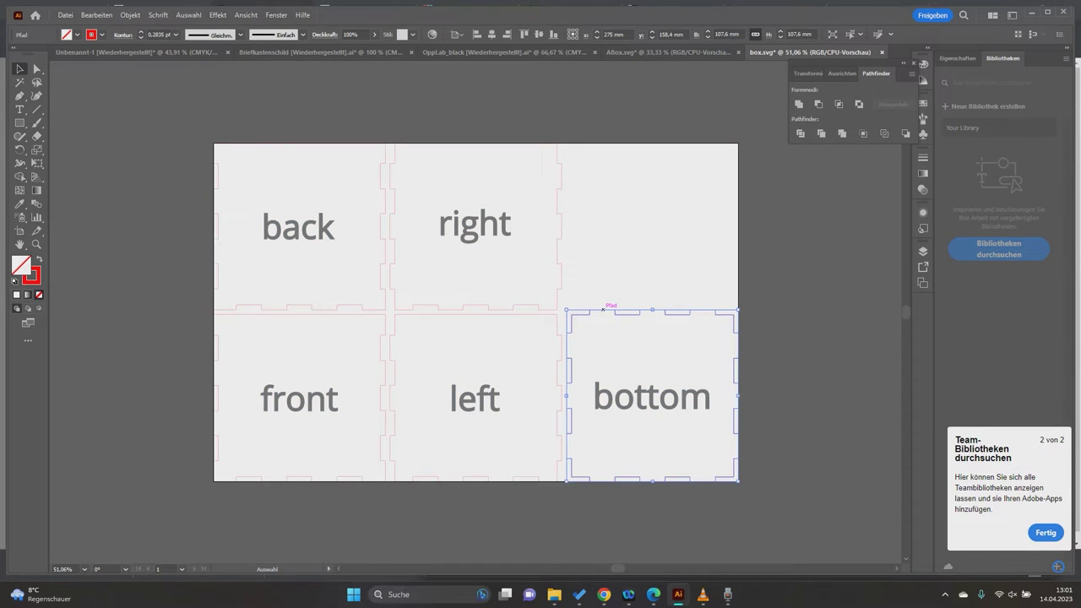
click(696, 398)
key(Delete)
Step: Set the bottom panel outline's stroke weight to 0.1 pt
click(608, 309)
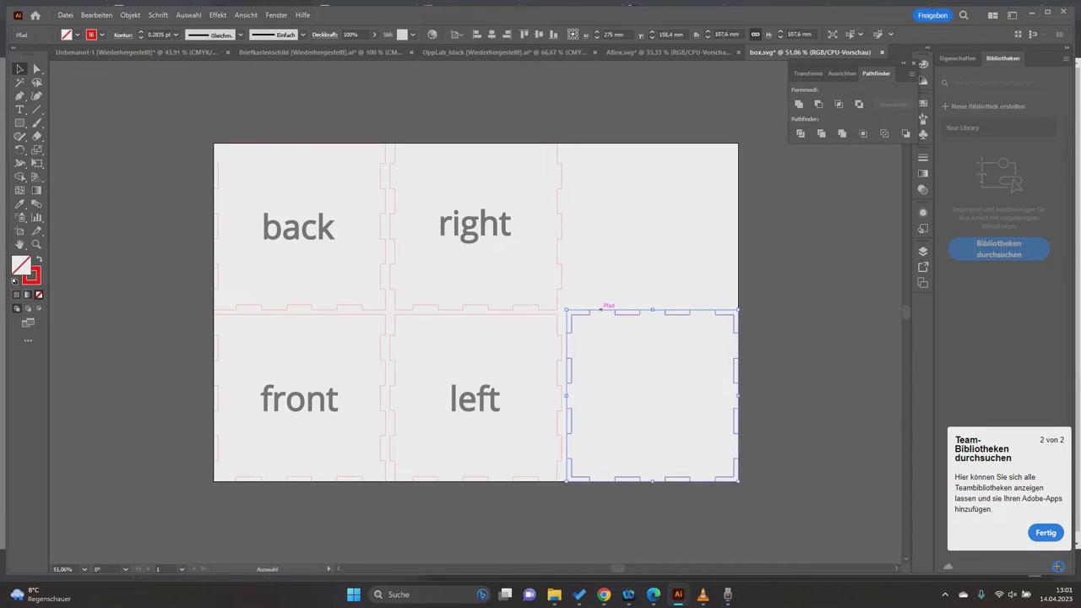
triple_click(156, 35)
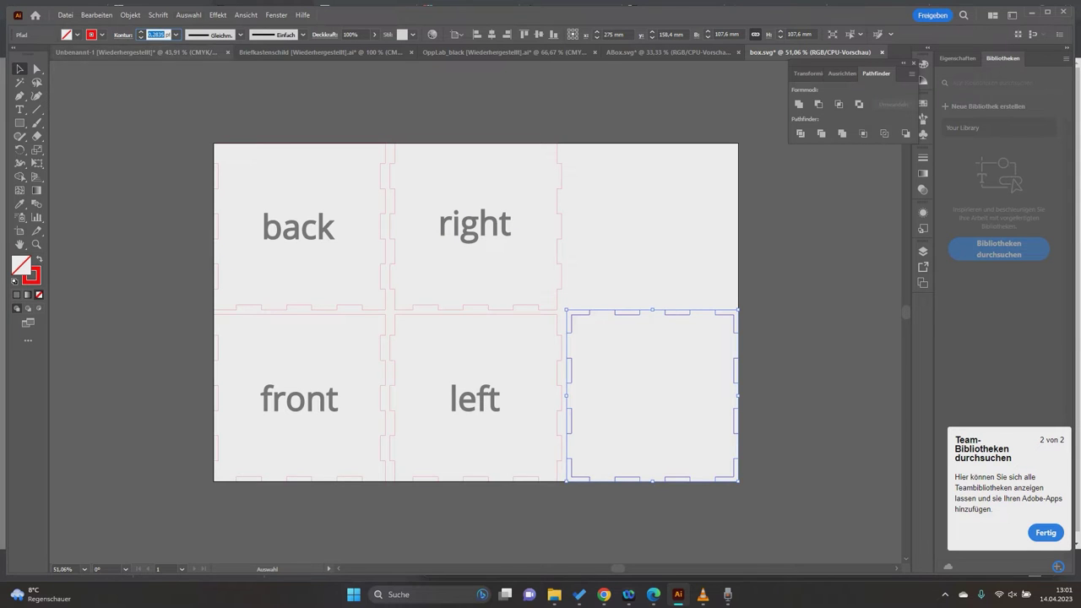
text(0,1)
key(Return)
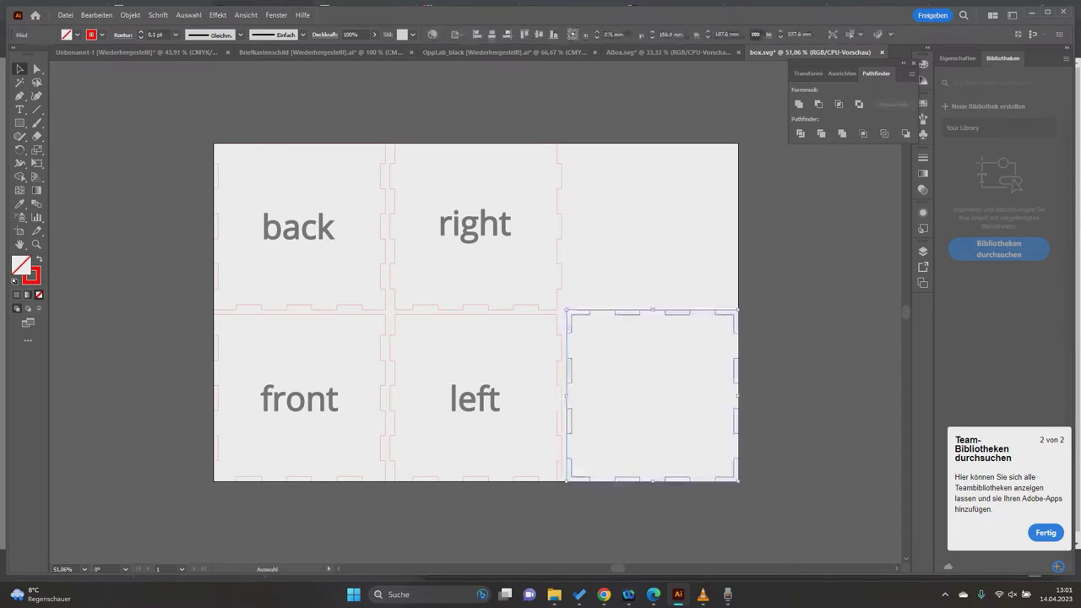
key(ctrl+shift+a)
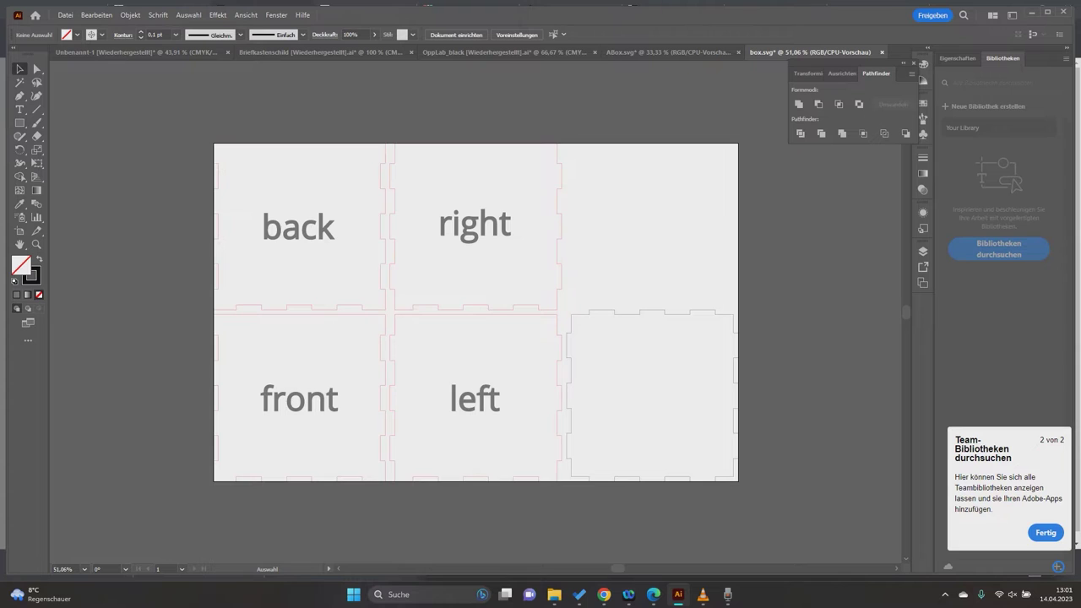
Step: Resize the artboard to 500 × 250 mm via Document Setup
click(456, 35)
click(670, 202)
text(500)
key(Tab)
text(250)
key(Return)
key(Escape)
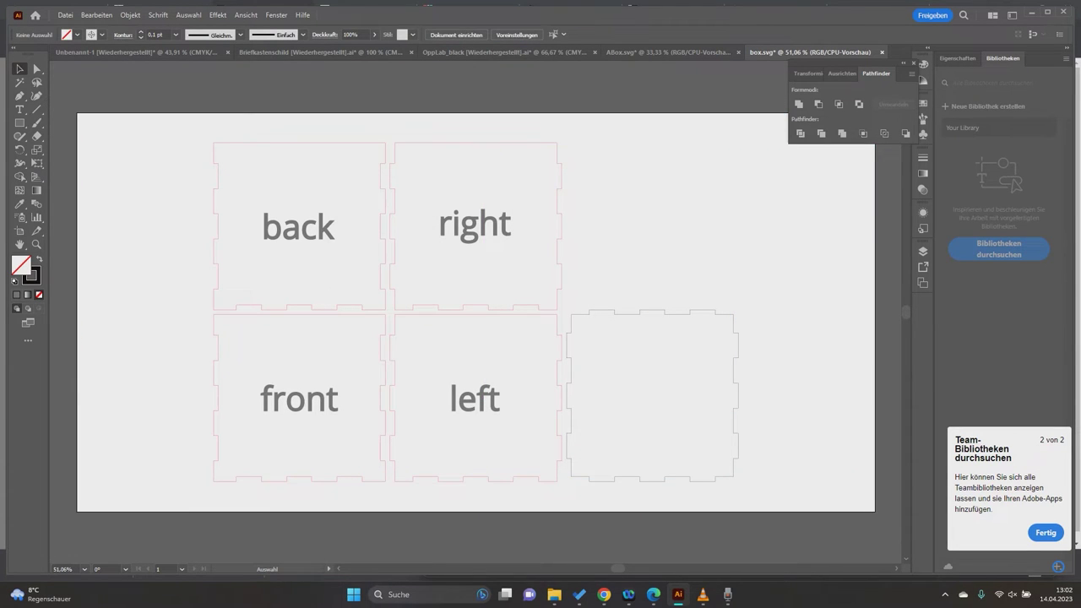
Step: Delete the 'back' label from the back panel
key(ctrl+a)
click(298, 226)
key(Delete)
drag(282, 221, 511, 425)
key(ctrl+shift+a)
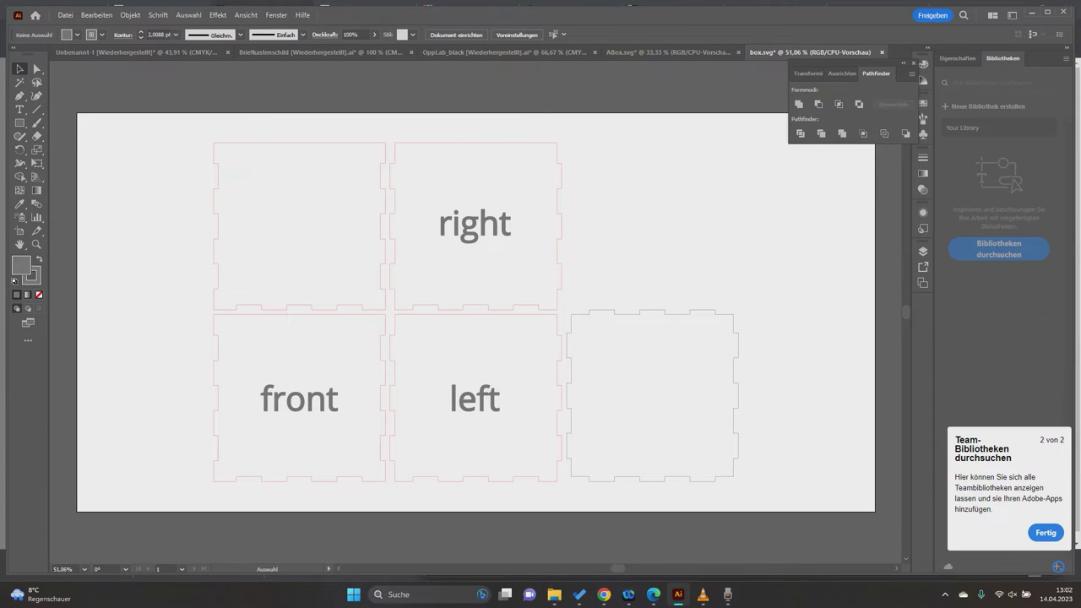
Step: Draw a thin no-fill rectangle with 0.1 pt stroke at the top of the back panel
key(m)
drag(250, 152, 350, 166)
click(77, 35)
click(7, 53)
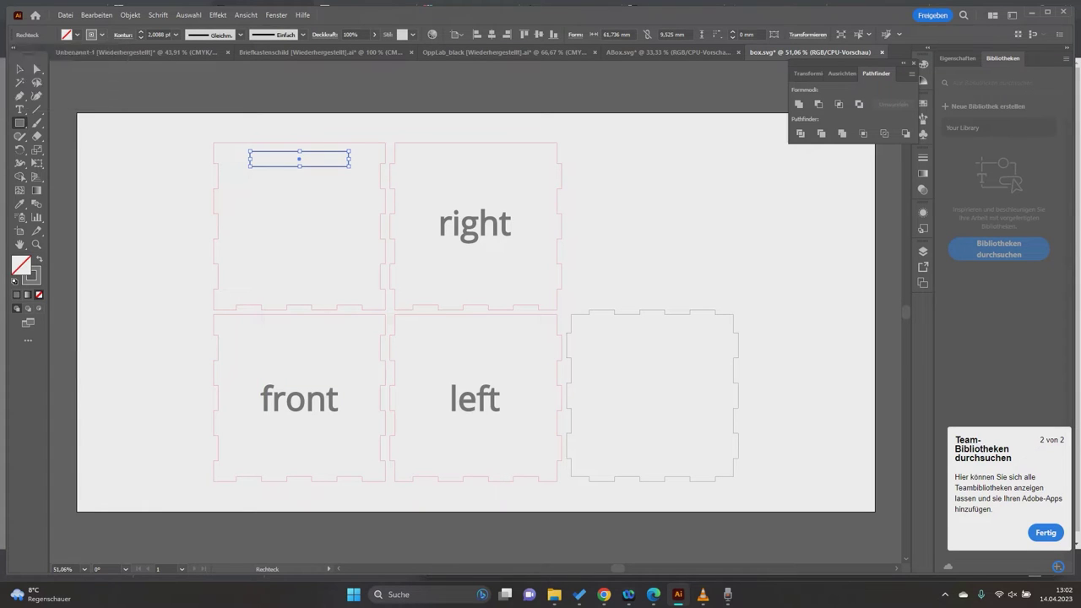
click(159, 35)
text(0,1)
key(Return)
click(160, 167)
key(Escape)
key(v)
key(ctrl+shift+a)
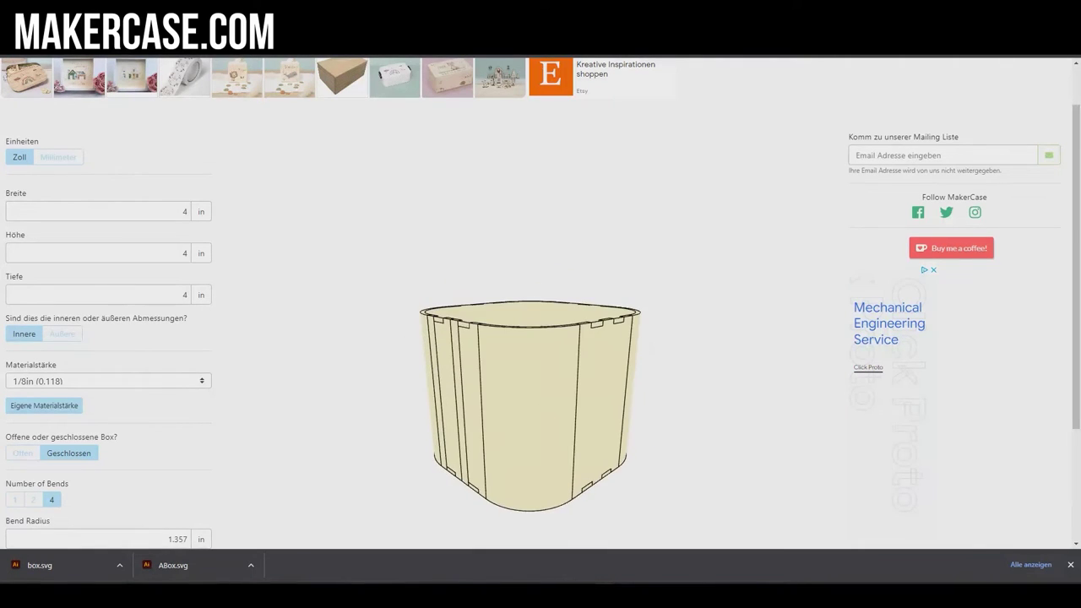
Step: Open the Kerf Bent Box drawing download in MakerCase
scroll(540, 304, down, 2)
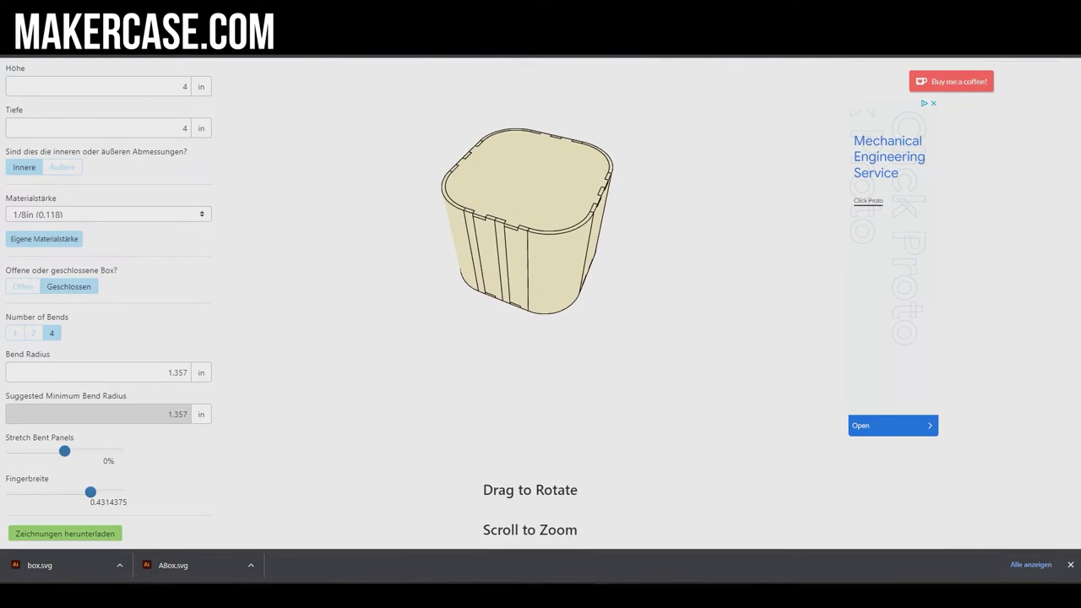
click(65, 533)
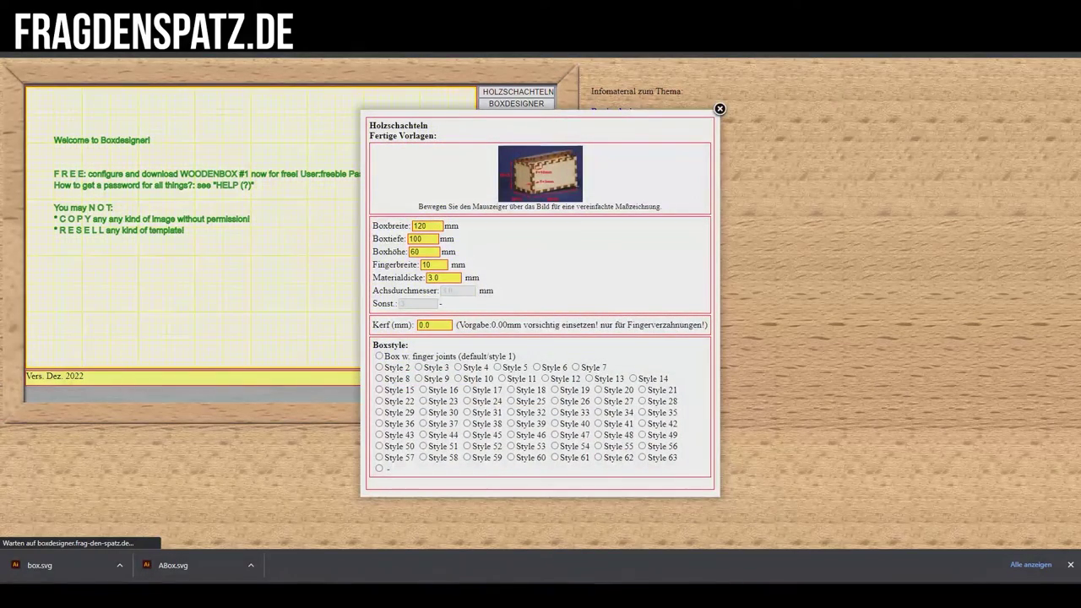
Step: Preview styles 23, 32 and 63, then choose the plain box with finger joints
click(422, 238)
click(423, 400)
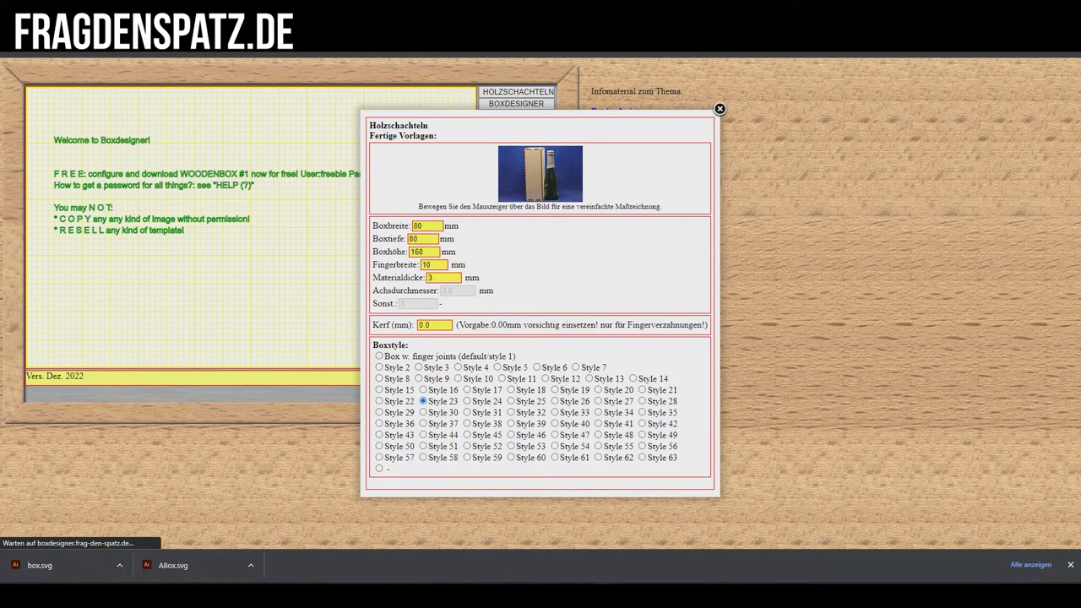
click(511, 412)
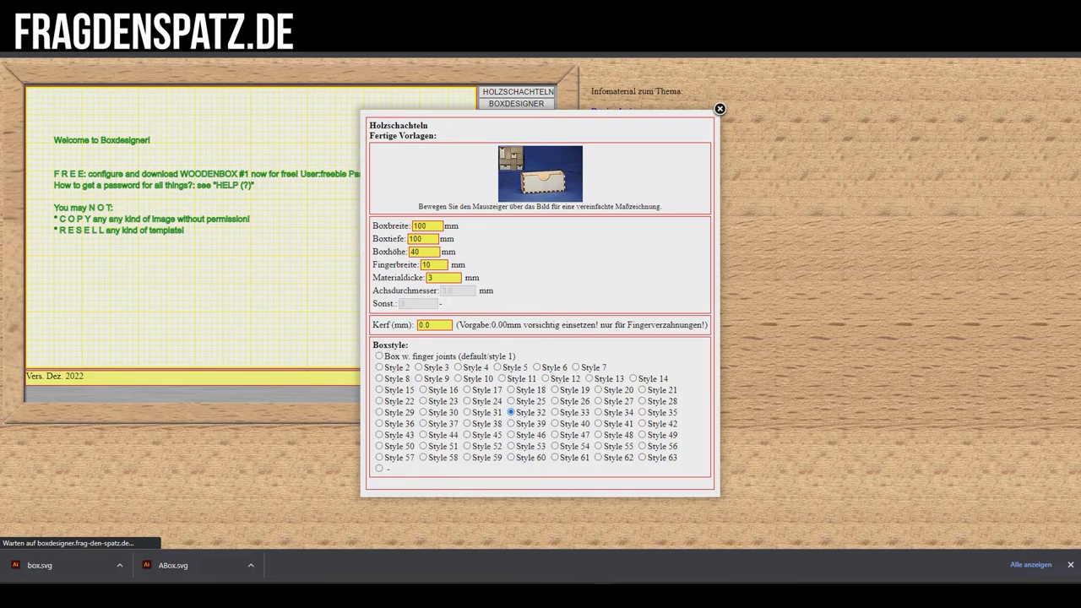
click(641, 456)
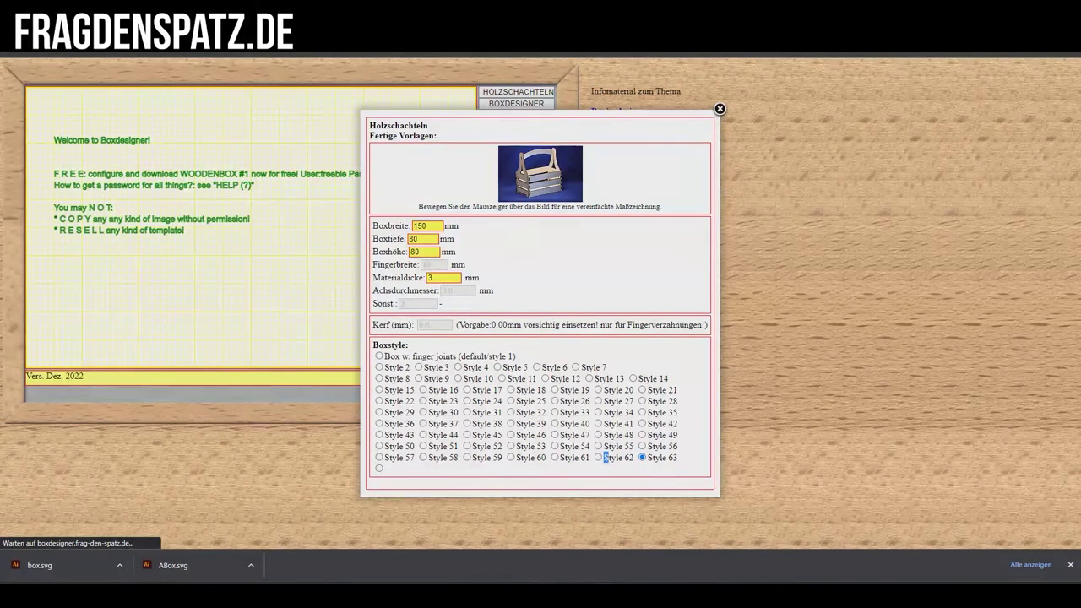
key(Down)
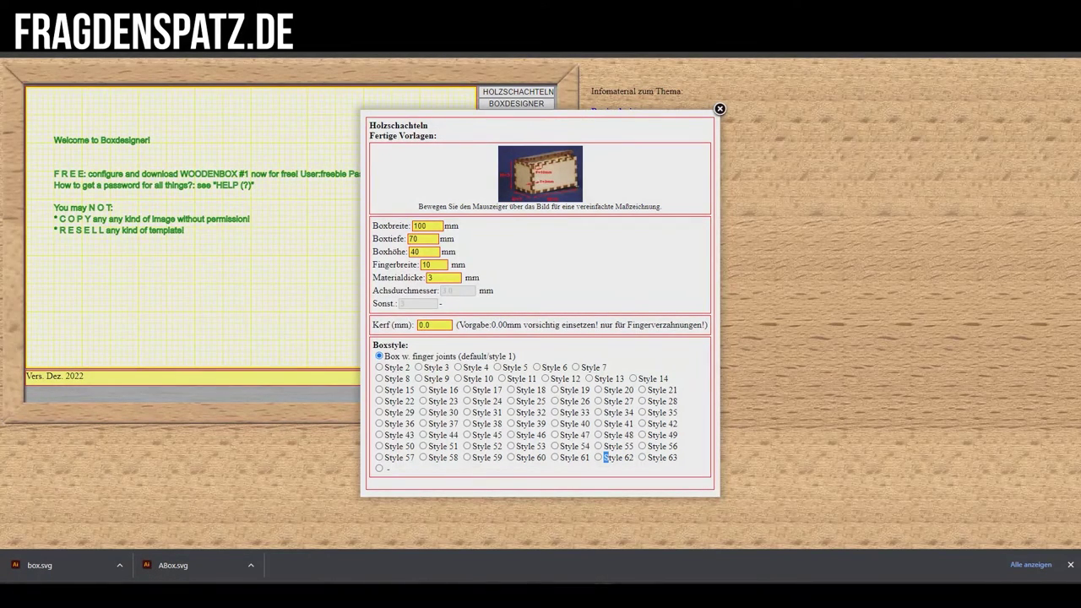
Step: Set box depth to 100 mm and generate the 100 × 40 × 100 mm layout
click(426, 225)
key(Tab)
text(100)
key(Tab)
key(Tab)
key(Tab)
key(Tab)
drag(416, 324, 386, 324)
click(434, 324)
key(Return)
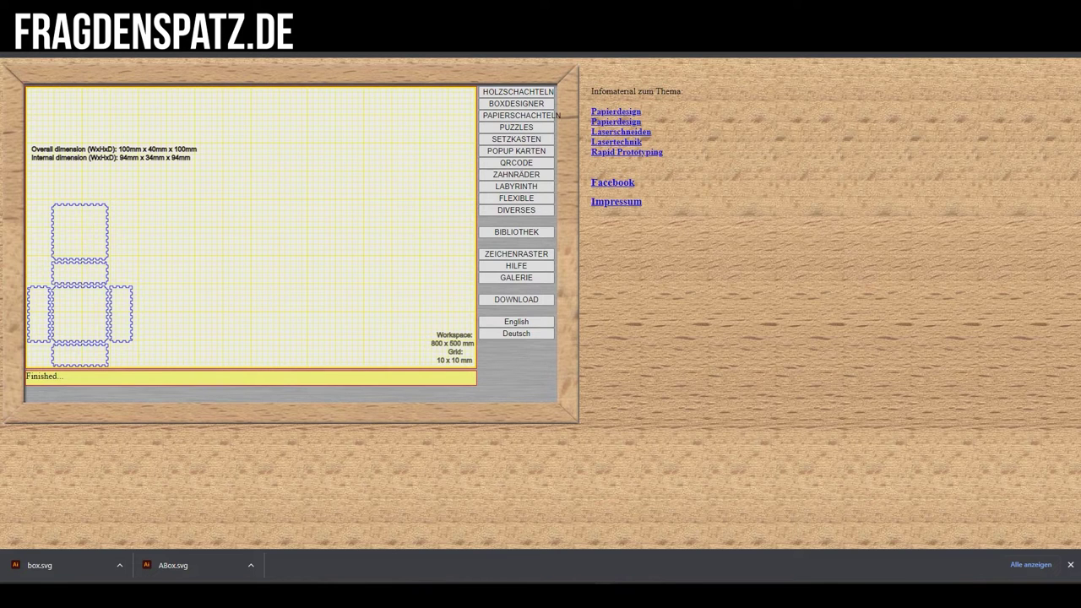
Step: Download the box net as an SVG named 'Box', entering the guest username and saved password
click(516, 298)
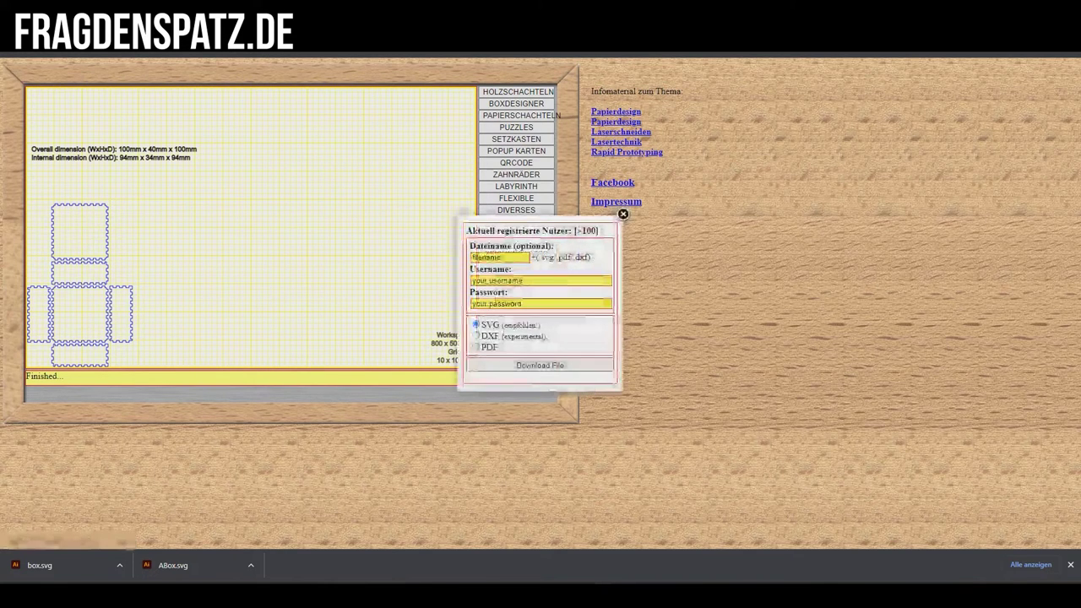
key(ctrl+a)
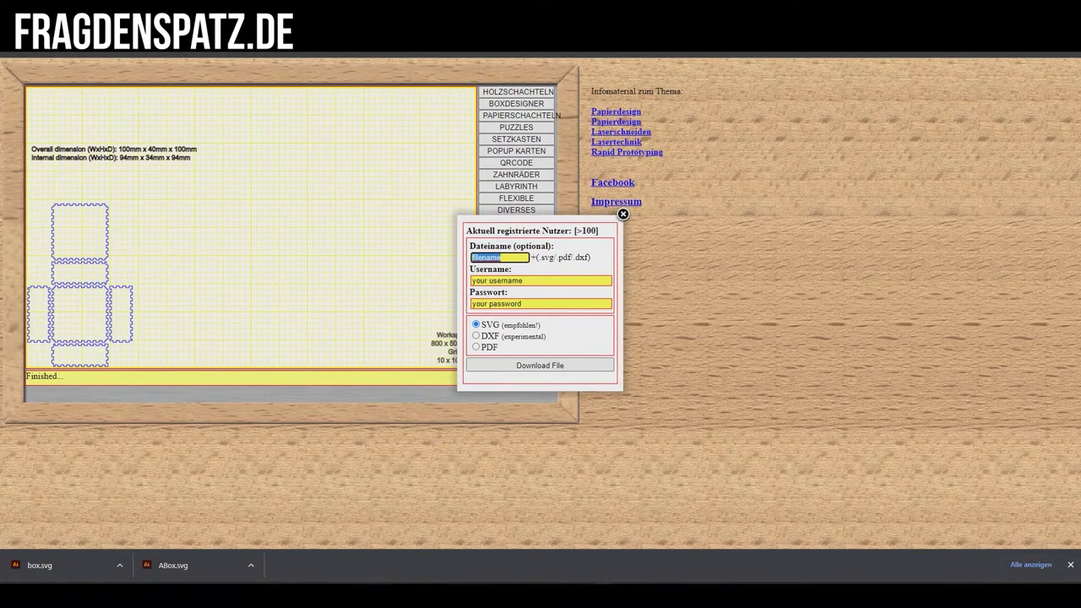
text(Box)
click(540, 281)
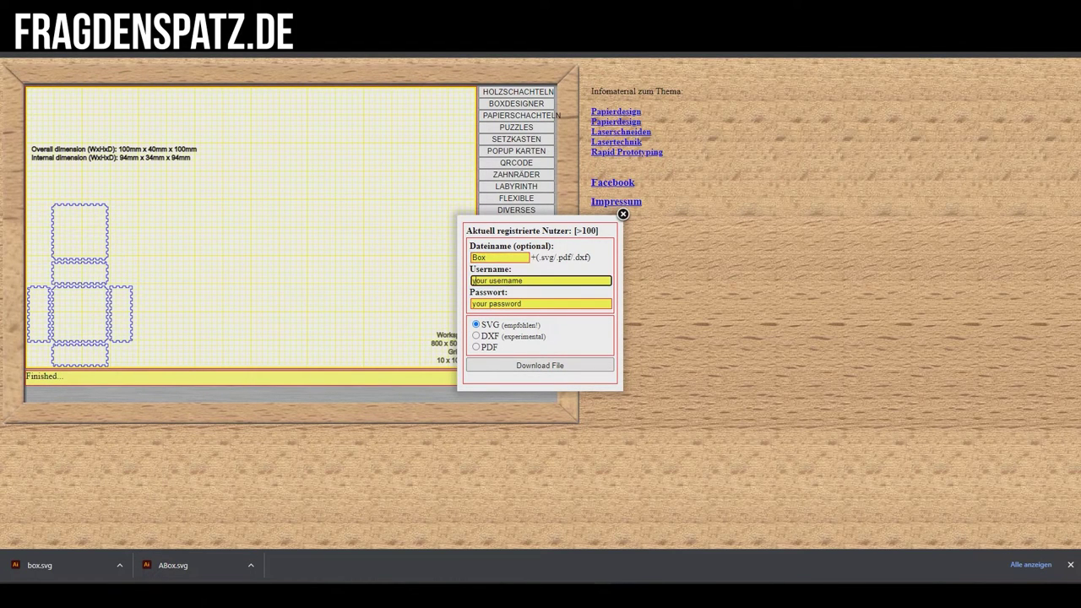
key(ctrl+a)
text(fr)
text(ee)
key(Down)
key(Tab)
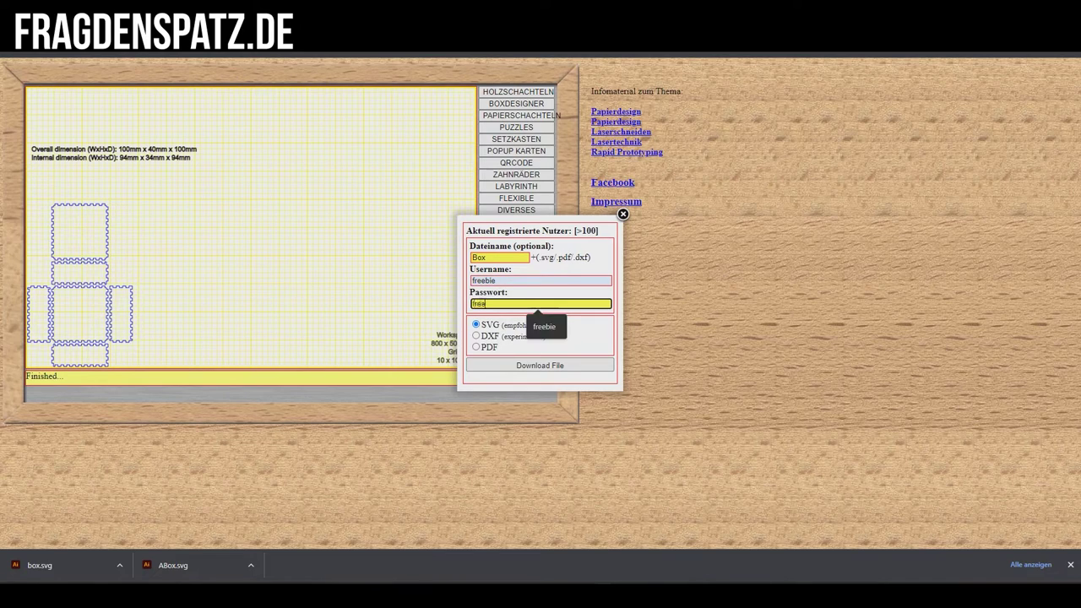
key(Down)
key(Return)
key(Return)
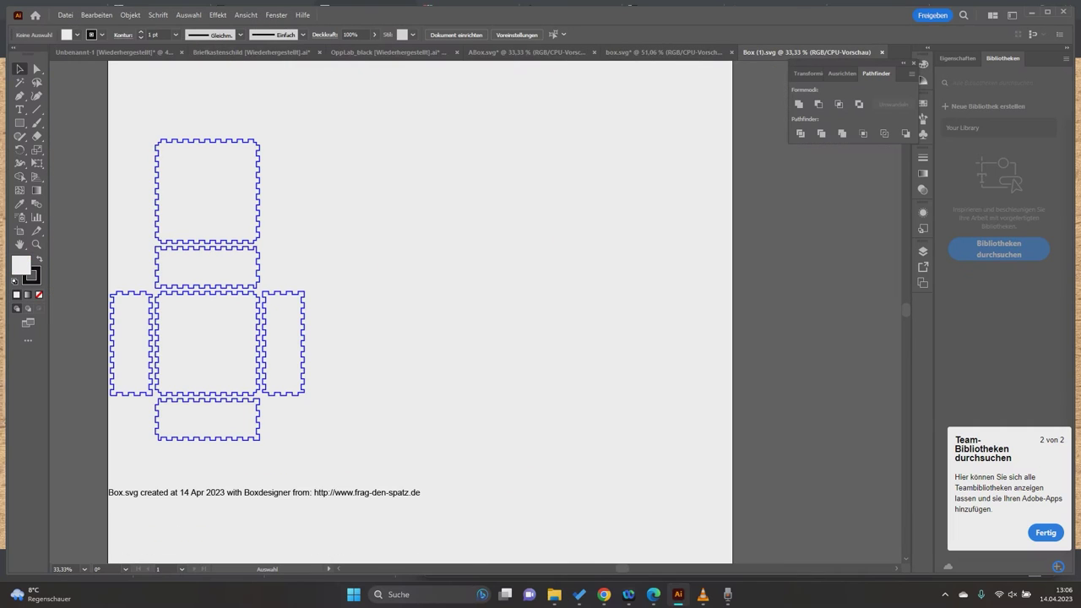
Step: Delete the credit line and give all box panels a black 0.1 pt outline
click(253, 492)
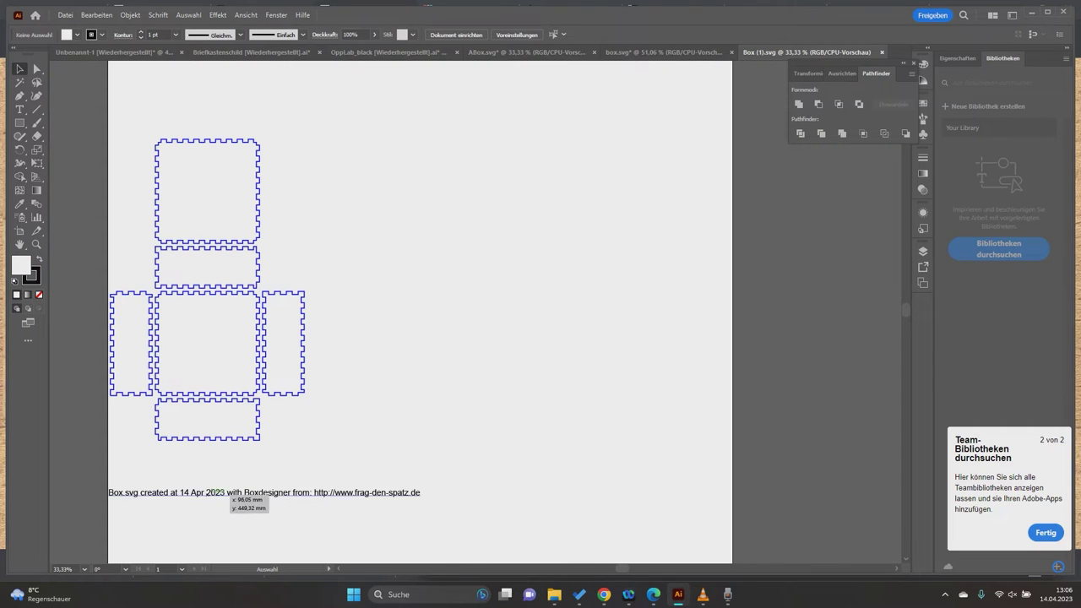
key(Delete)
drag(344, 466, 106, 91)
click(77, 35)
click(14, 53)
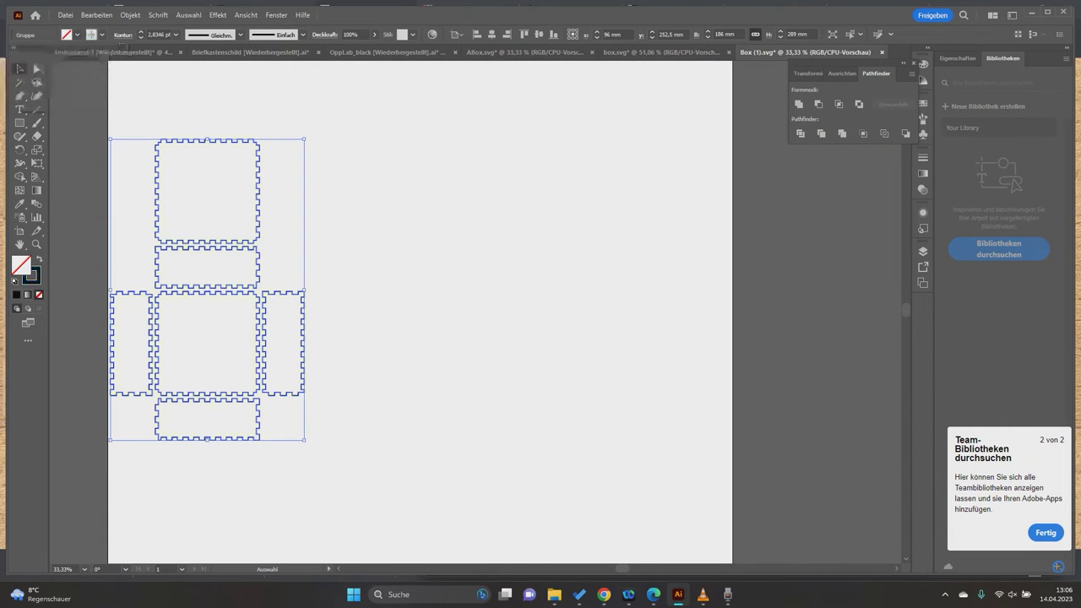
click(158, 34)
text(0,1)
key(Return)
key(ctrl+shift+a)
Step: Remove the dimension texts from the box net
scroll(216, 265, up, 1)
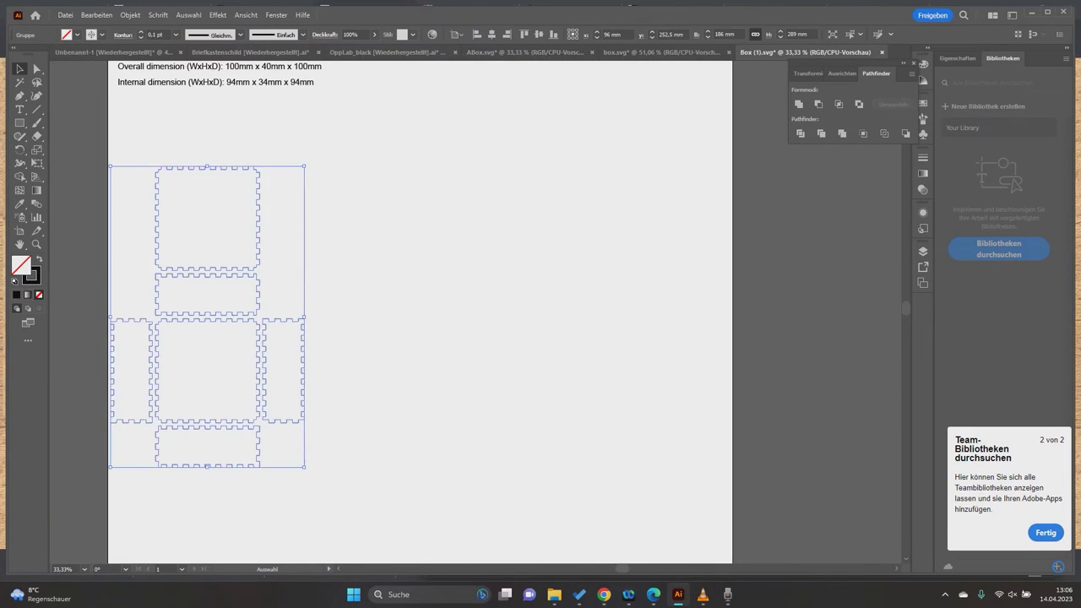
drag(260, 177, 328, 177)
right_click(331, 177)
click(380, 330)
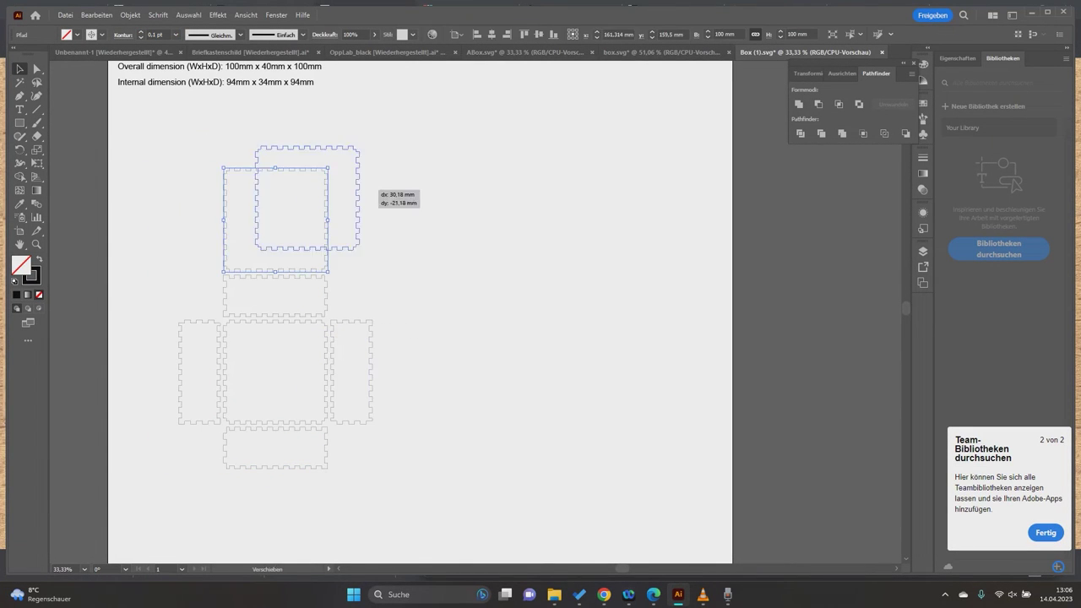
drag(326, 216, 377, 166)
scroll(377, 166, up, 2)
click(173, 193)
mouse_move(91, 135)
mouse_down()
mouse_move(230, 192)
mouse_move(408, 375)
mouse_up()
key(Delete)
Step: Set the artboard height to 250 mm in Document Setup
click(456, 35)
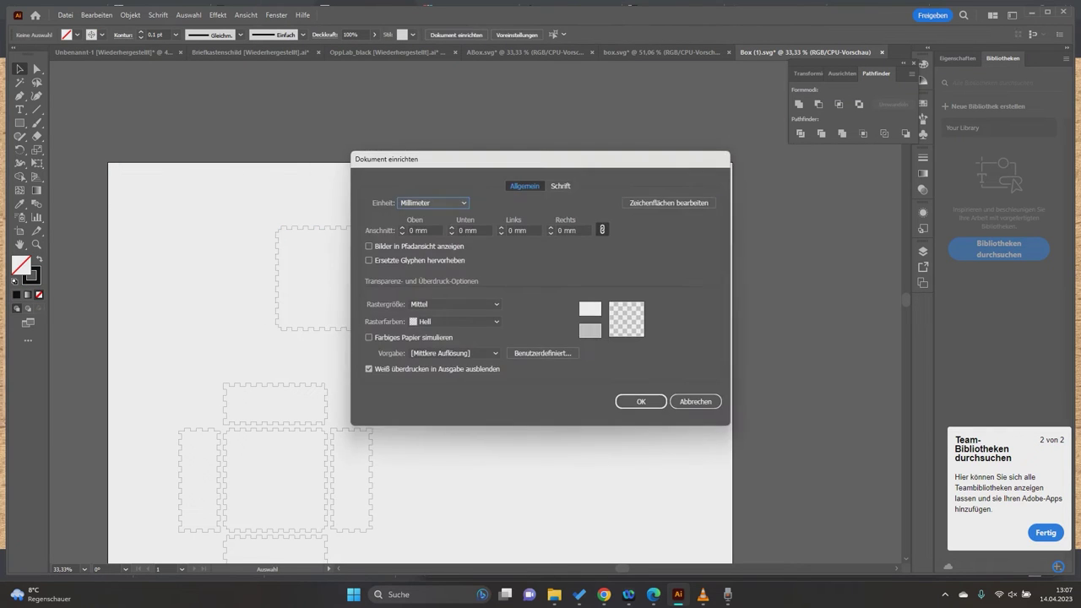
click(671, 205)
click(507, 35)
text(250)
key(Return)
key(Return)
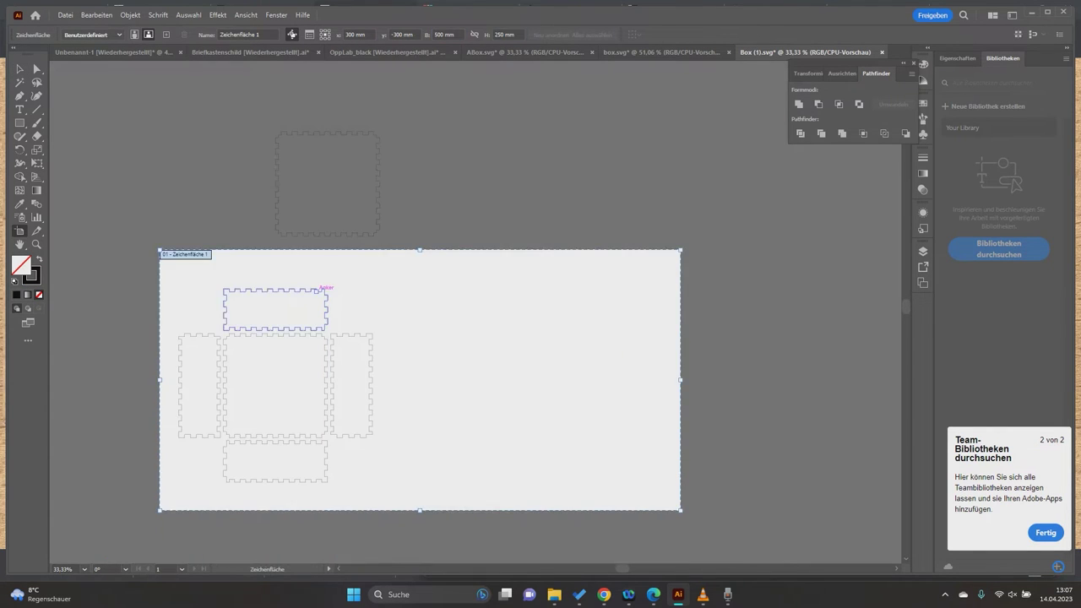
key(Escape)
Step: Rearrange the top lid, right side panel and square lid on the artboard
drag(279, 308, 220, 275)
mouse_move(371, 337)
mouse_down()
mouse_move(494, 312)
mouse_move(506, 418)
mouse_up()
drag(376, 230, 456, 487)
click(506, 482)
Step: Draw a small rectangle inside the top lid and add an enlarged text label on the right panel
key(m)
drag(185, 271, 242, 283)
key(t)
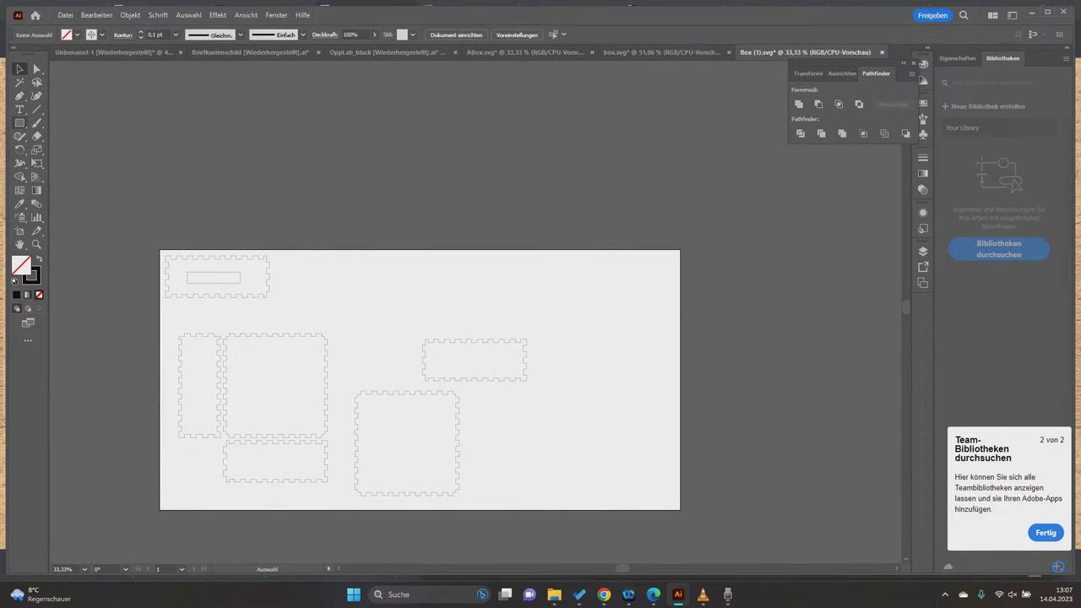
click(453, 355)
text(vinnux)
key(ctrl+a)
key(ctrl+shift+period)
key(ctrl+shift+period)
key(ctrl+shift+period)
key(Escape)
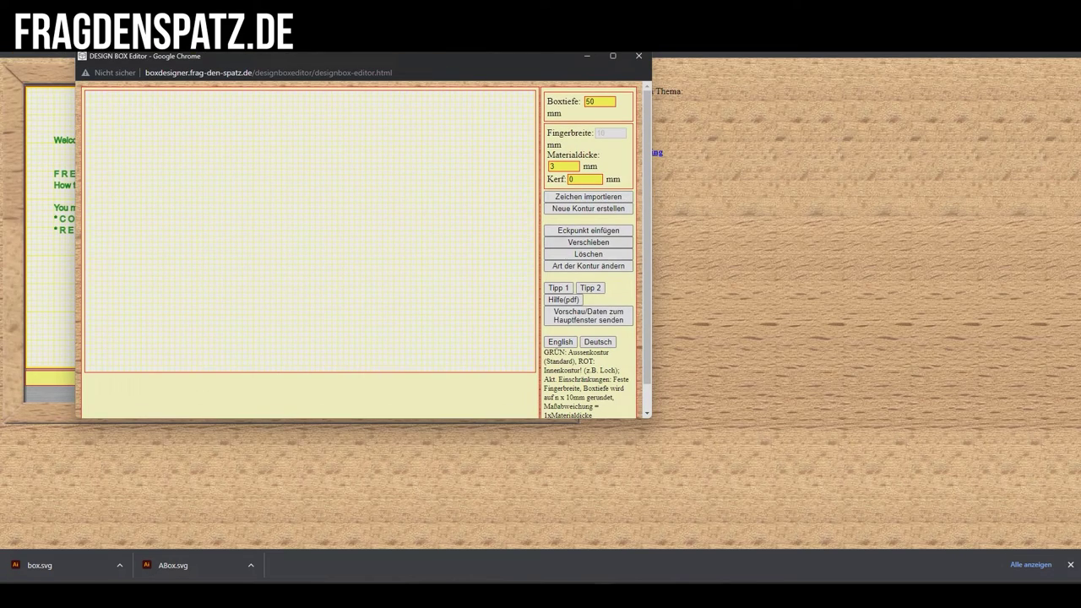
Step: Create a rectangular contour with a small inner cut-out inside it and send it to preview
click(588, 208)
click(587, 265)
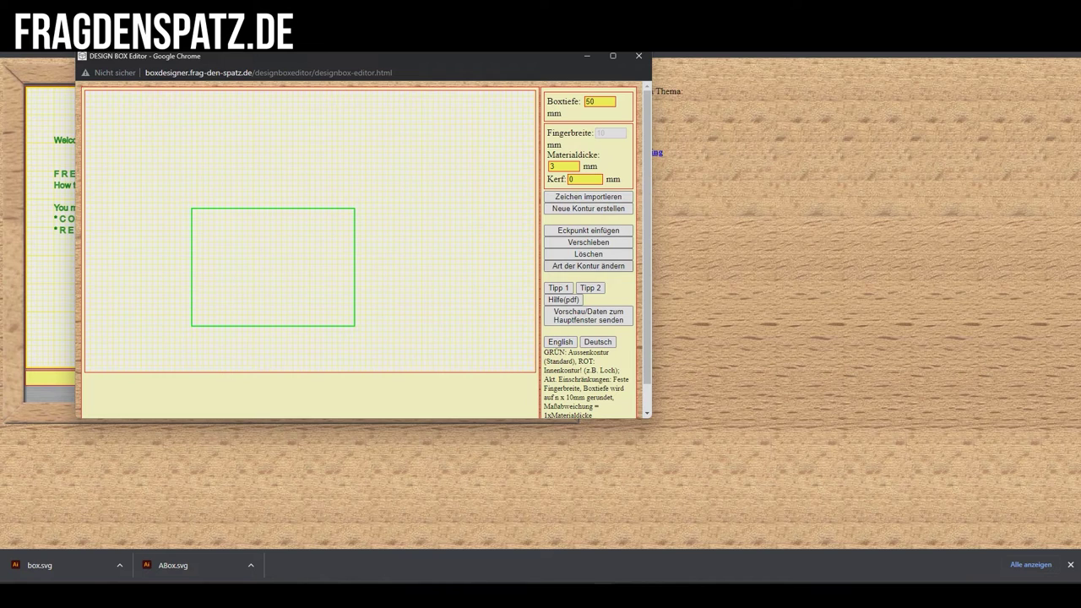
click(272, 209)
scroll(574, 342, down, 1)
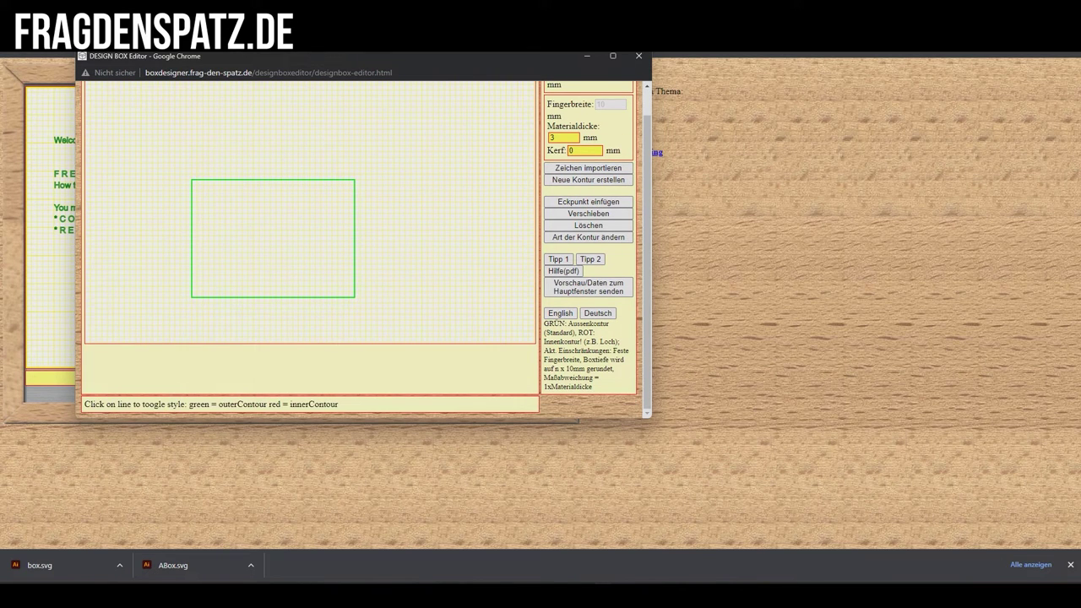
click(587, 214)
drag(253, 224, 304, 263)
click(587, 238)
click(254, 244)
click(588, 287)
Step: Delete the red inner cut-out contour and resend the design to the preview
drag(338, 55, 744, 205)
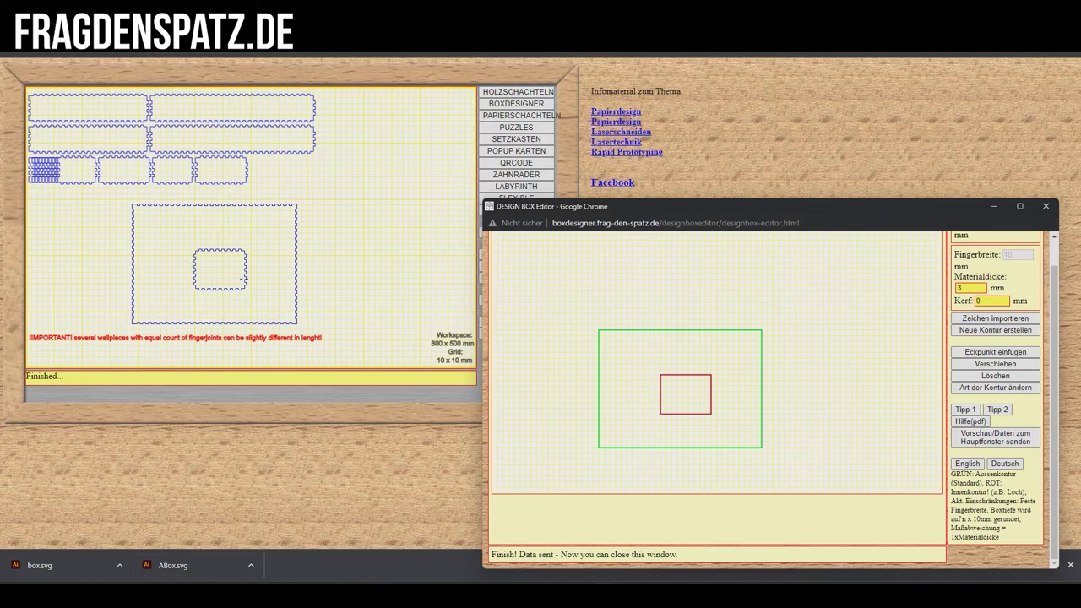
drag(717, 206, 431, 126)
scroll(481, 321, up, 1)
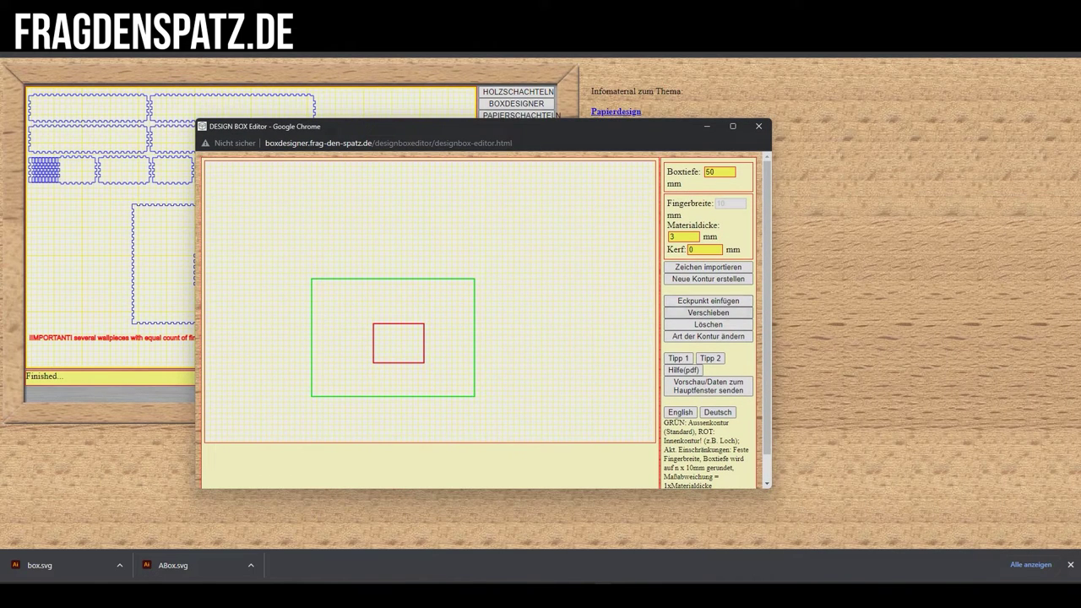
click(708, 324)
click(707, 385)
drag(422, 126, 545, 134)
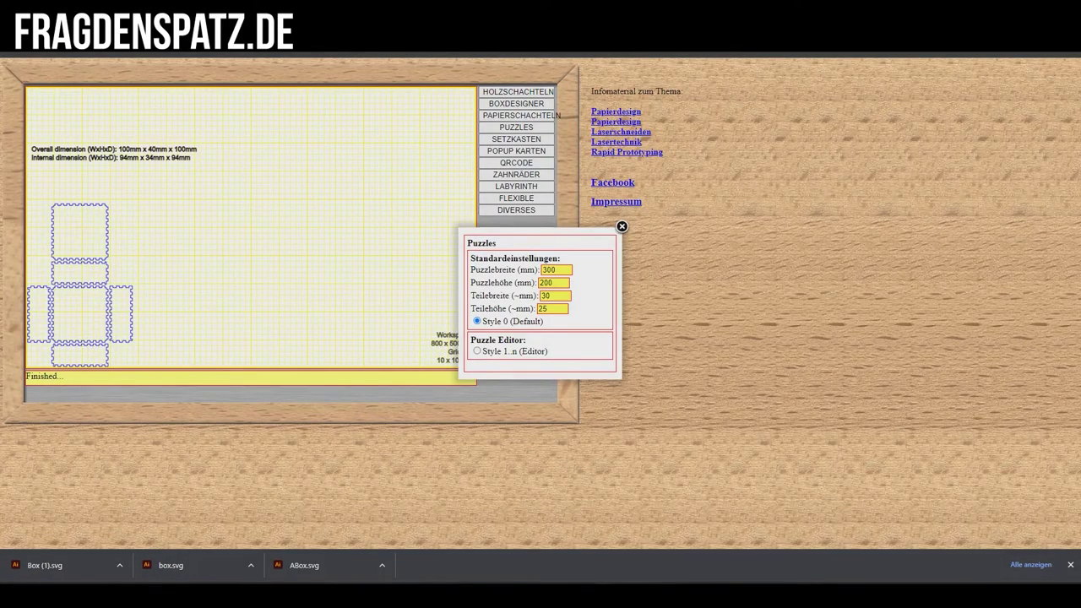
Step: Open the custom puzzle editor, then generate the Style22 gift-wrap folding box net
click(477, 351)
click(547, 363)
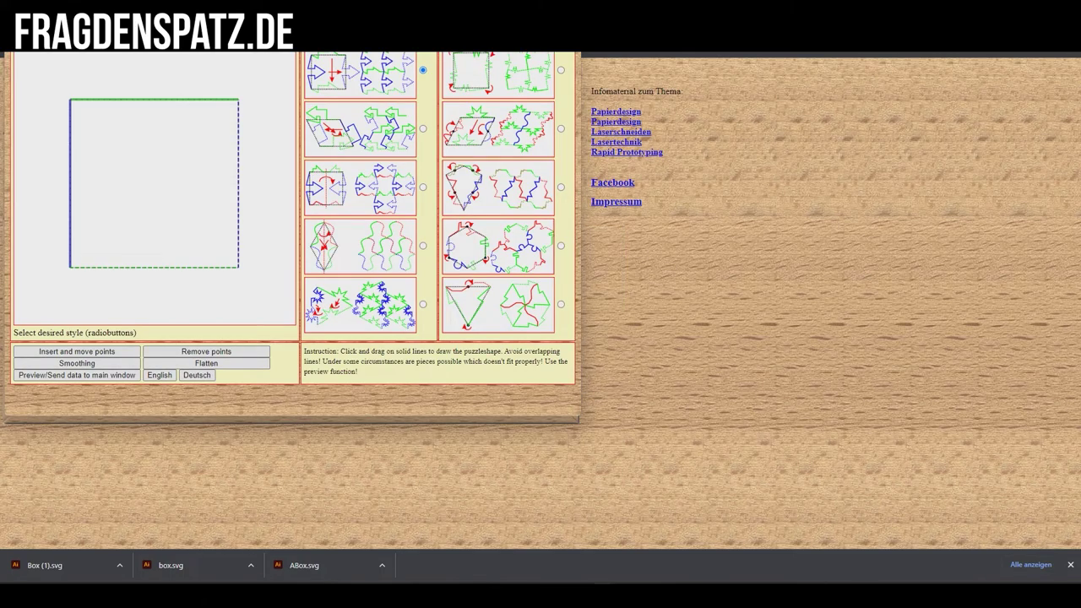
click(585, 225)
click(521, 115)
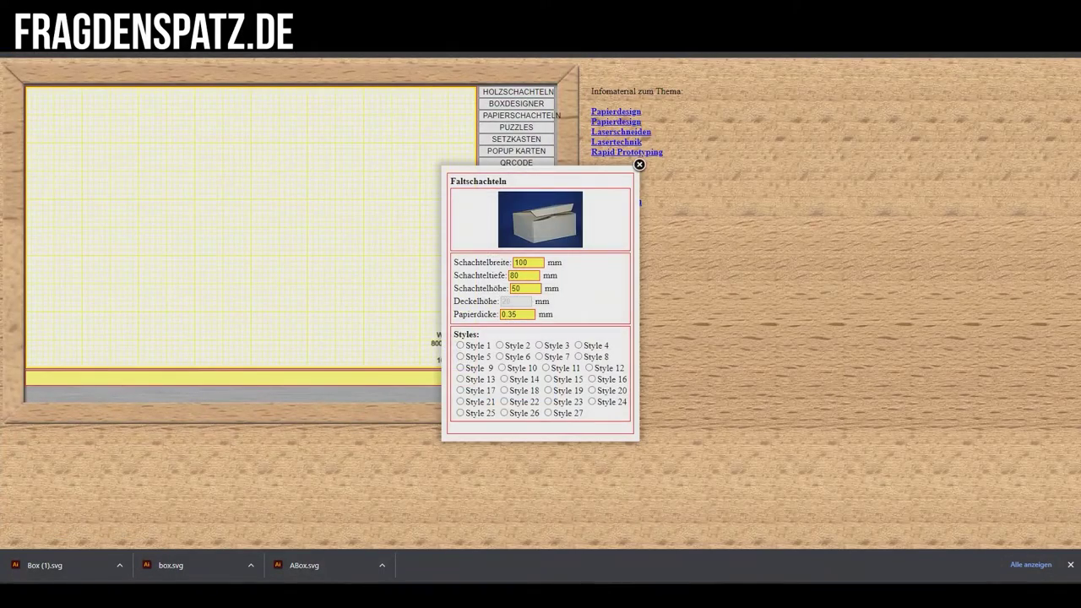
click(504, 402)
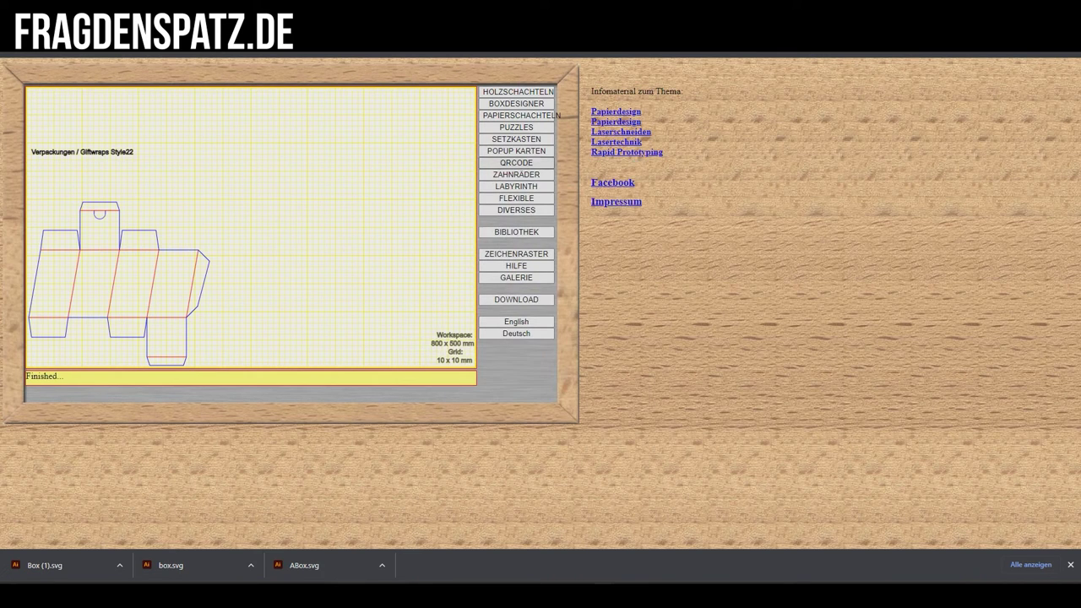
Step: Generate a Style 6 pop-up card net after trying Style 4
click(516, 150)
click(440, 359)
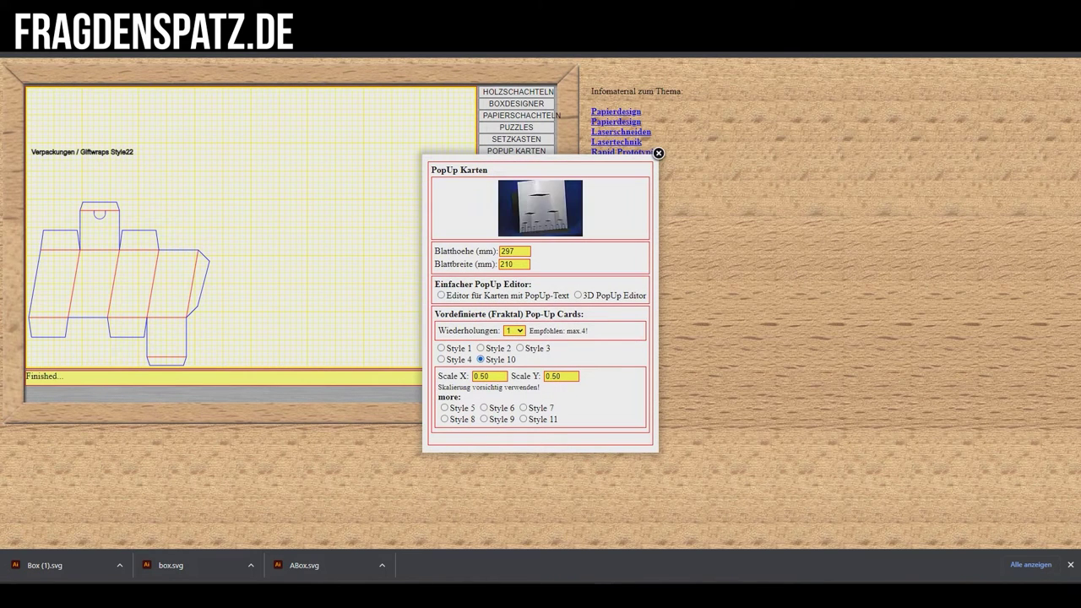
click(484, 408)
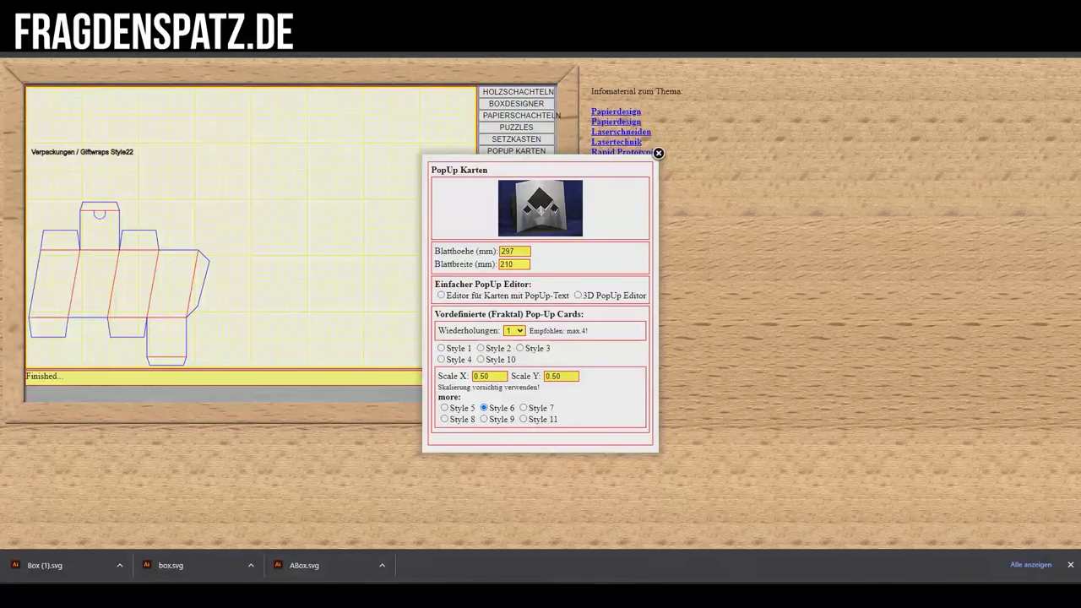
click(658, 153)
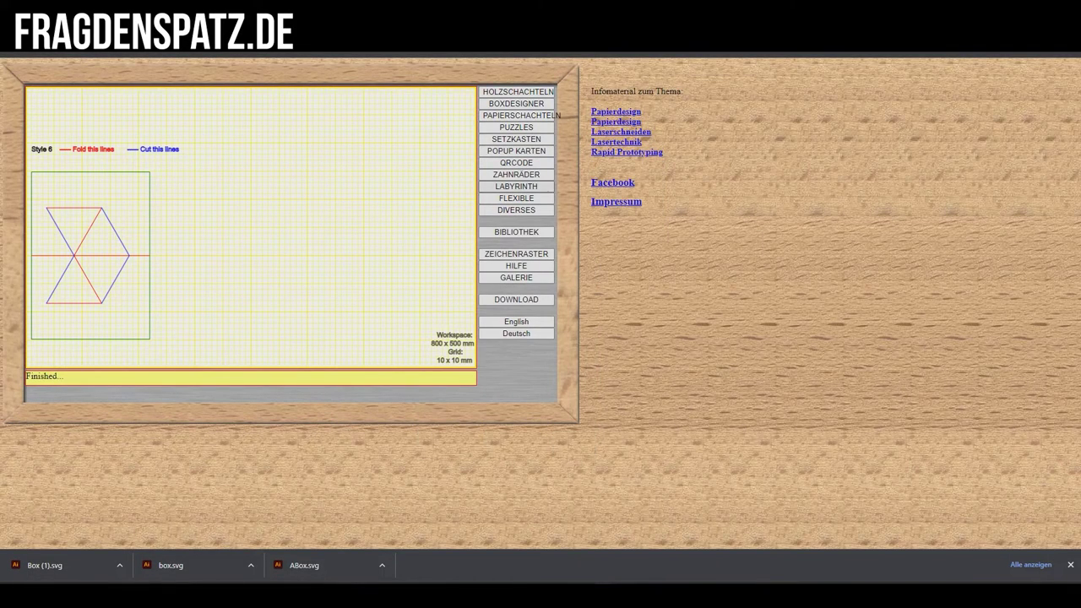
click(516, 174)
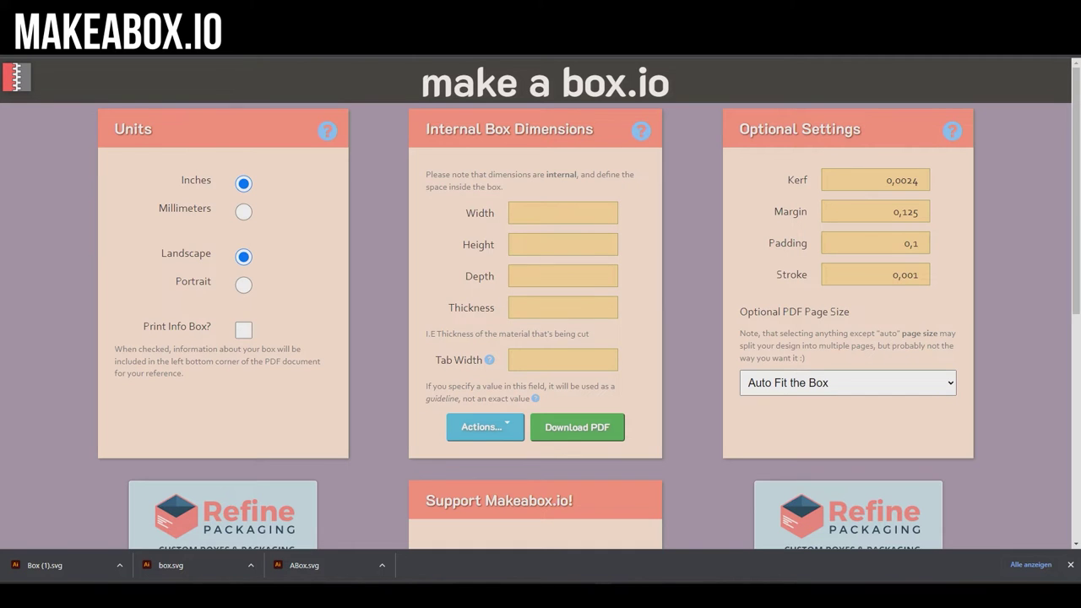
Step: Choose millimetre units and landscape orientation, and include an info box in the PDF
click(243, 211)
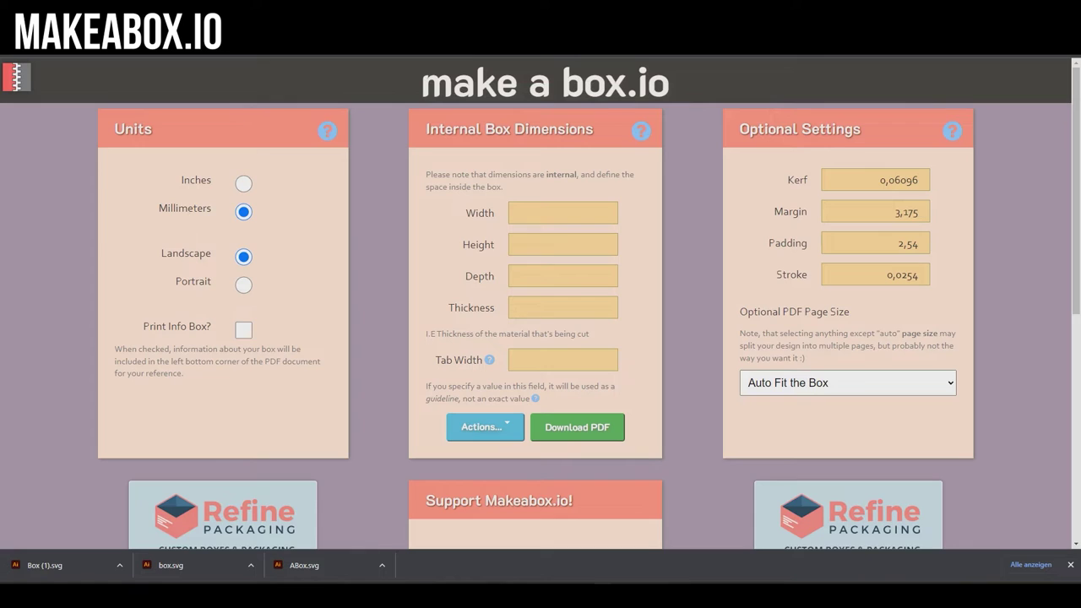
click(243, 285)
click(244, 256)
click(243, 211)
click(244, 329)
Step: Enter internal box dimensions of width 100, height 100, depth 50 and thickness 3
click(562, 213)
text(00)
click(562, 244)
text(100)
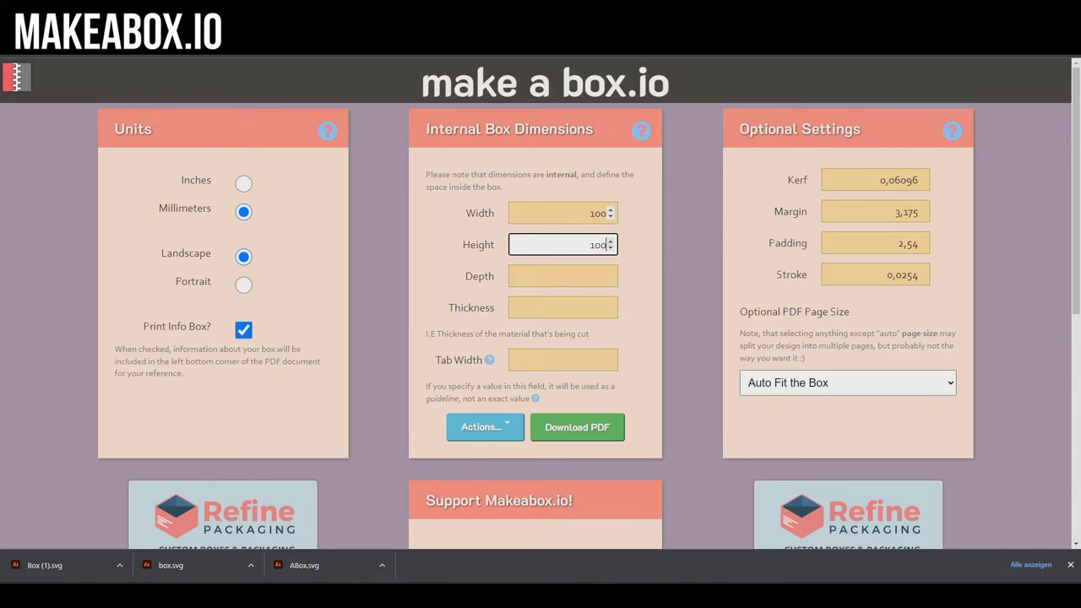
click(562, 276)
text(50)
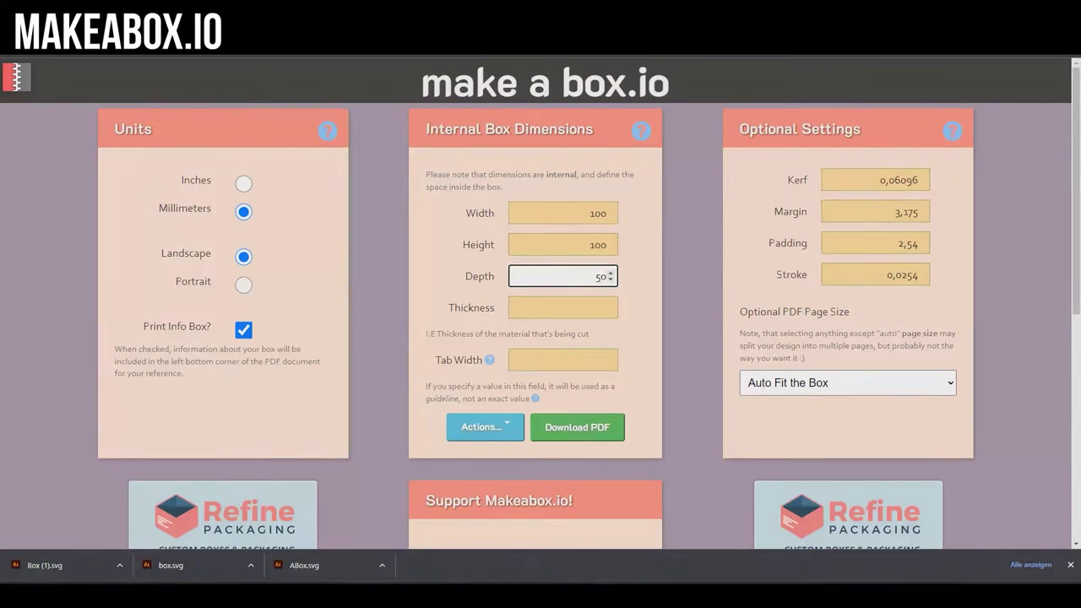
click(563, 307)
text(3)
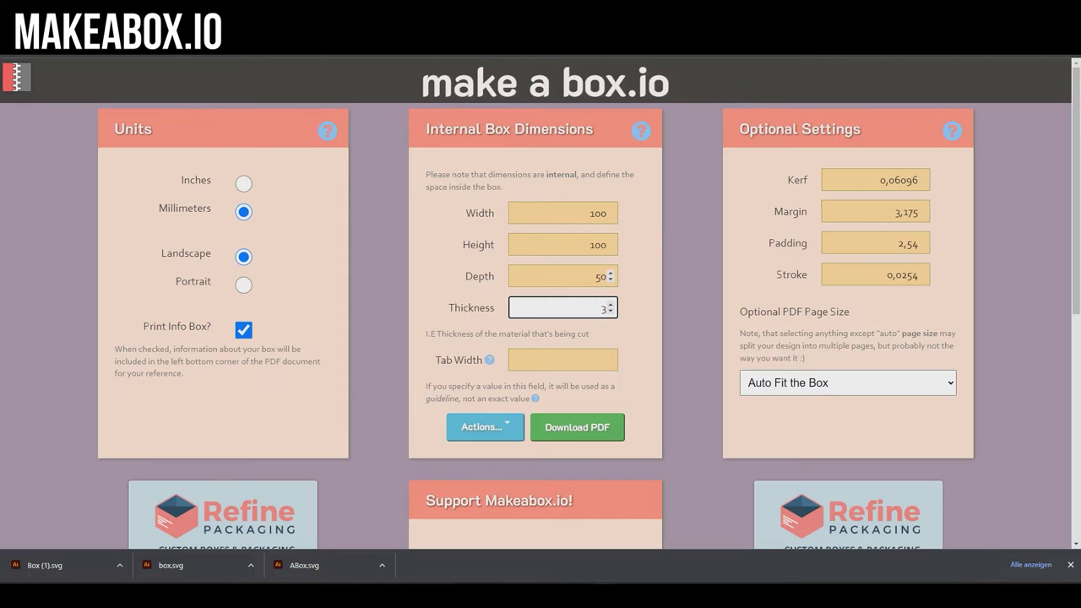
click(562, 359)
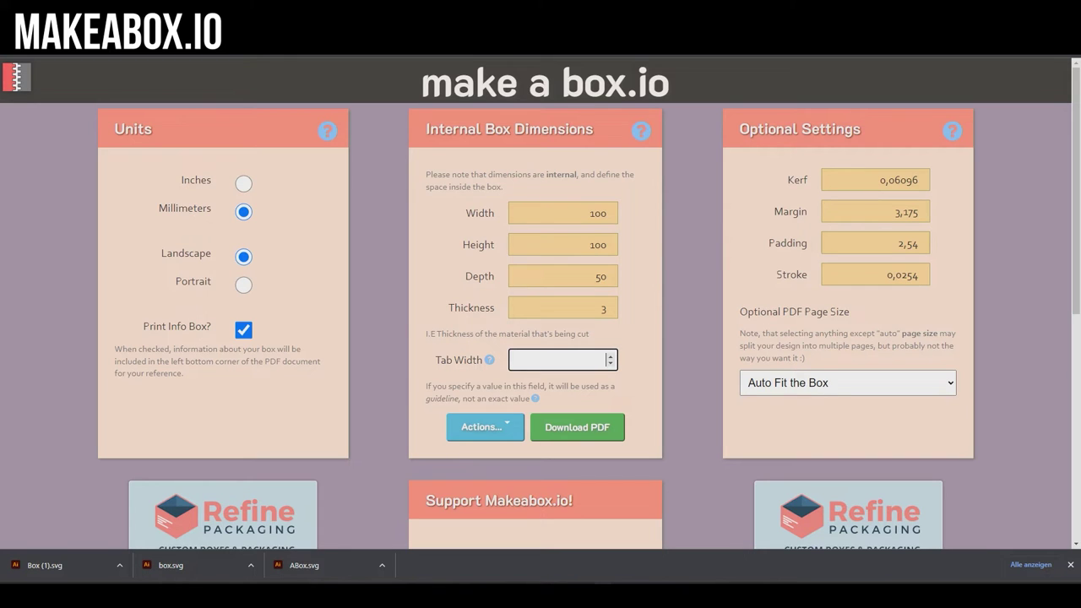
Step: Set the kerf to 0 after reading the optional settings help
click(880, 179)
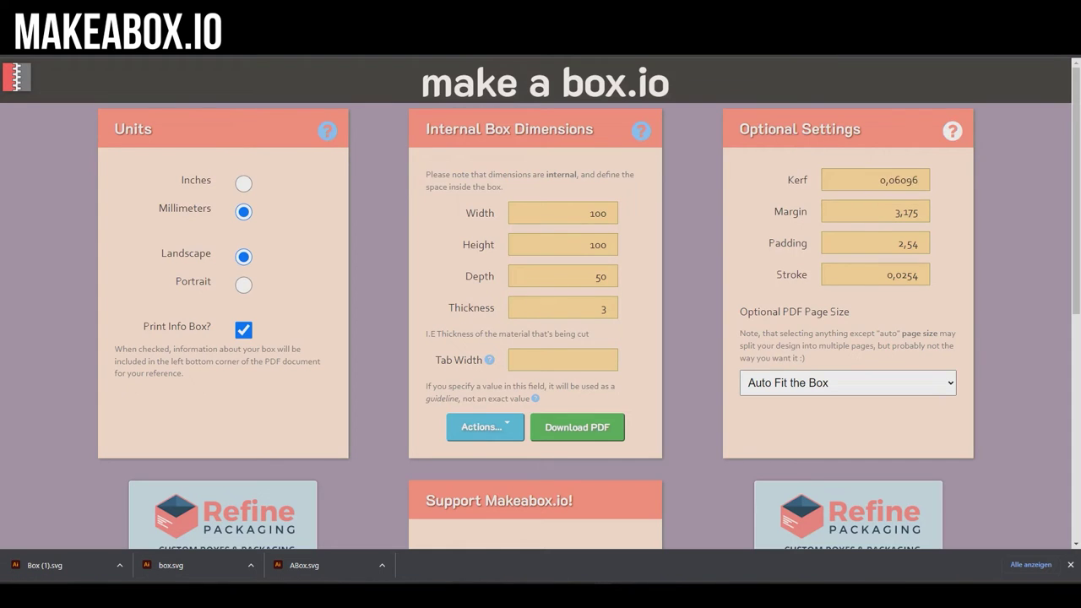
click(952, 130)
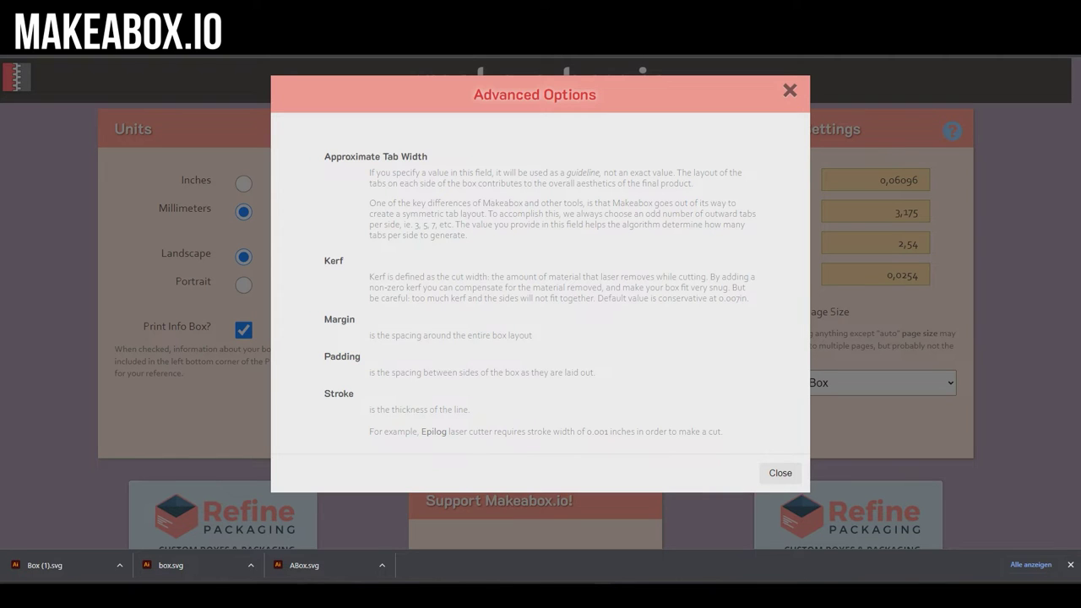
click(789, 91)
click(879, 179)
key(ctrl+a)
text(0)
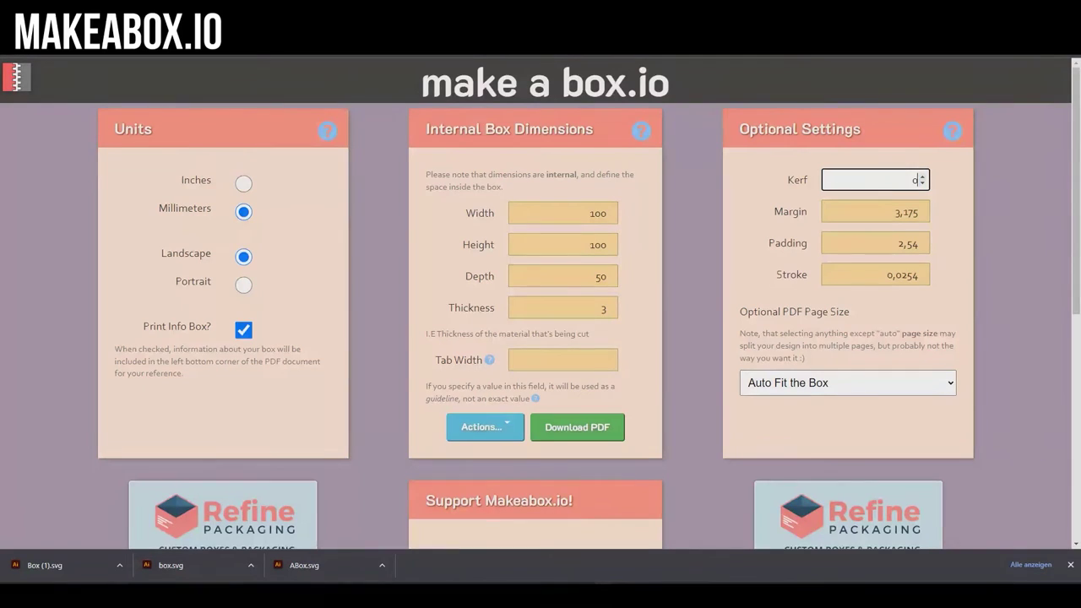
click(895, 212)
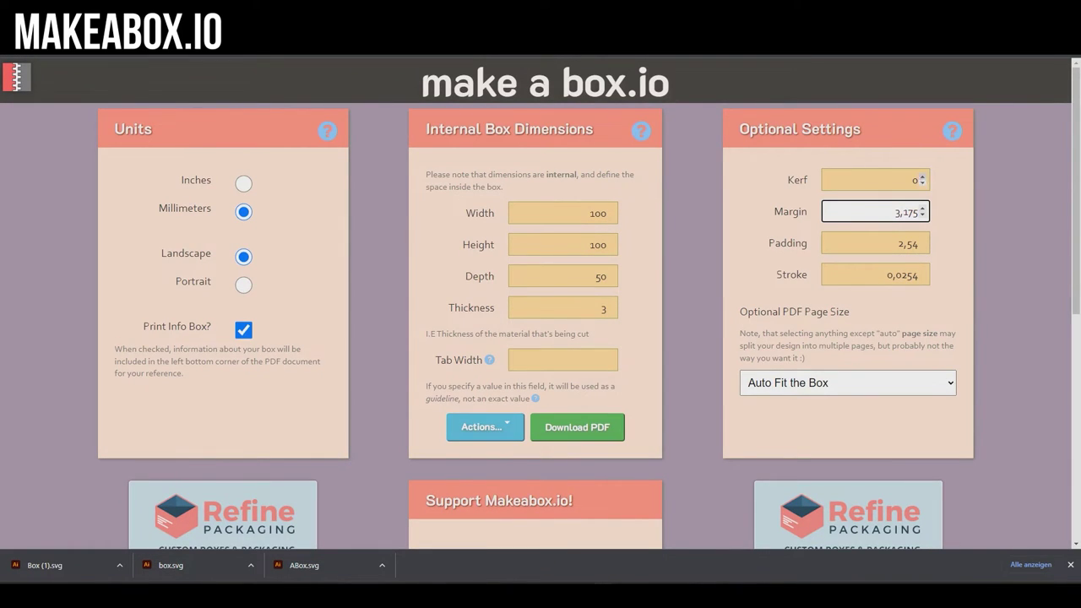
Step: Check the laser-cutter stroke width recommendation and download the box PDF
click(951, 131)
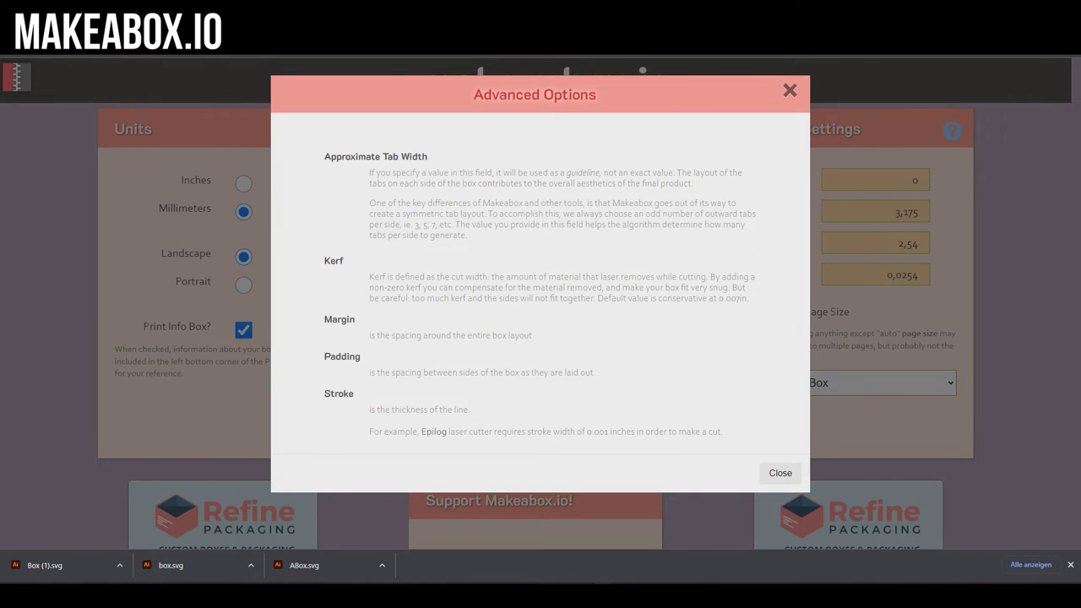
drag(412, 431, 551, 432)
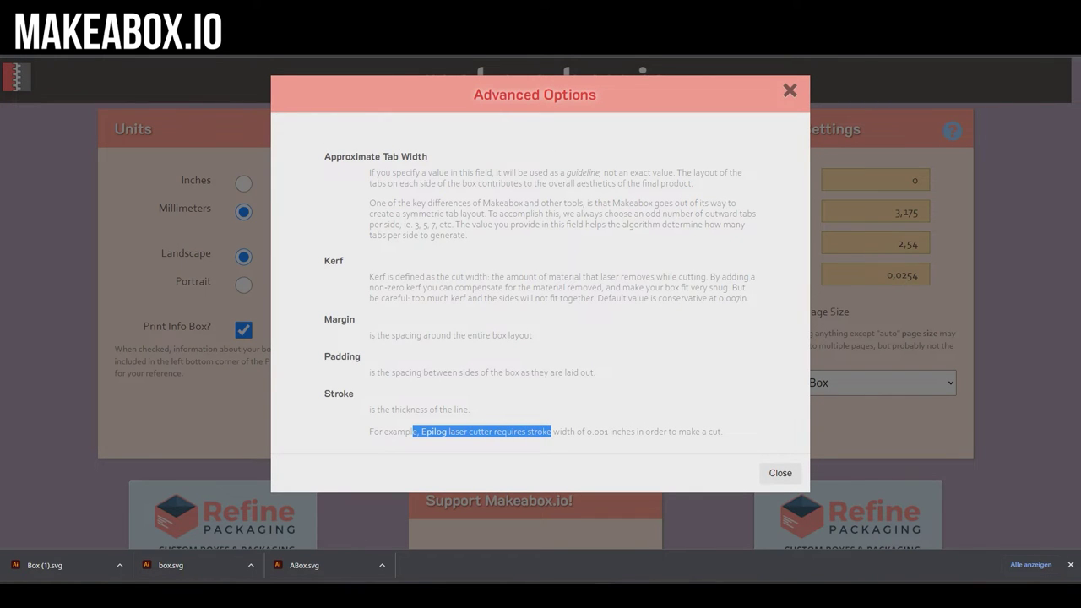
click(550, 431)
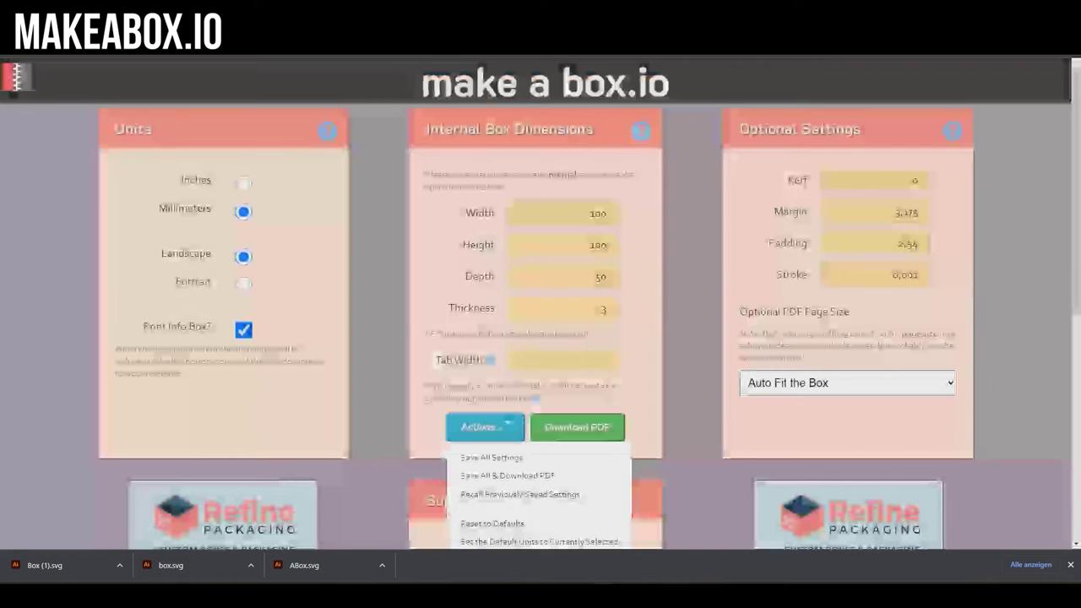
scroll(540, 304, down, 2)
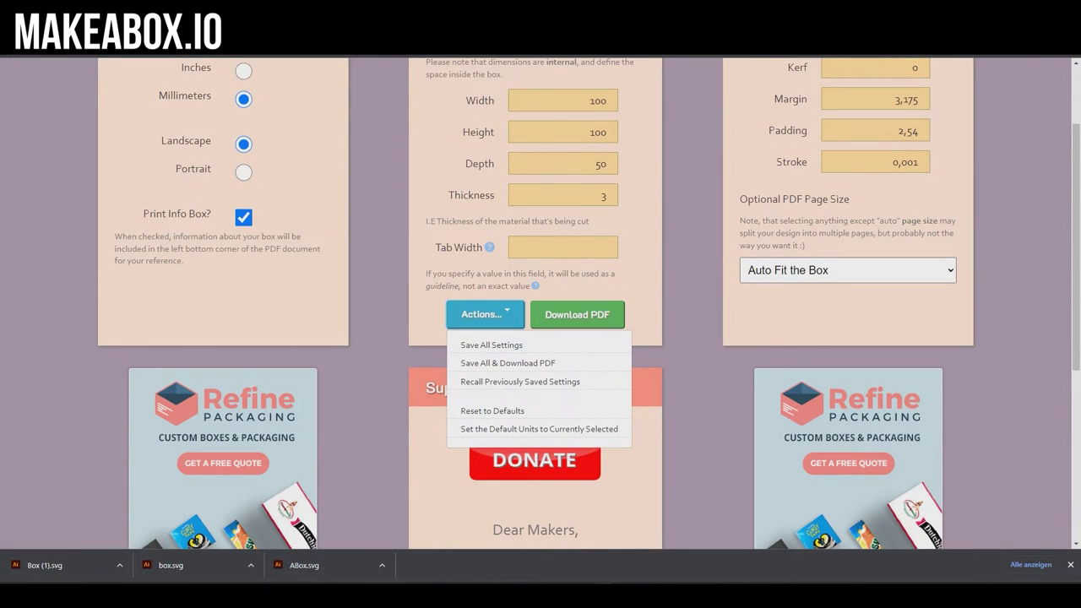
key(Escape)
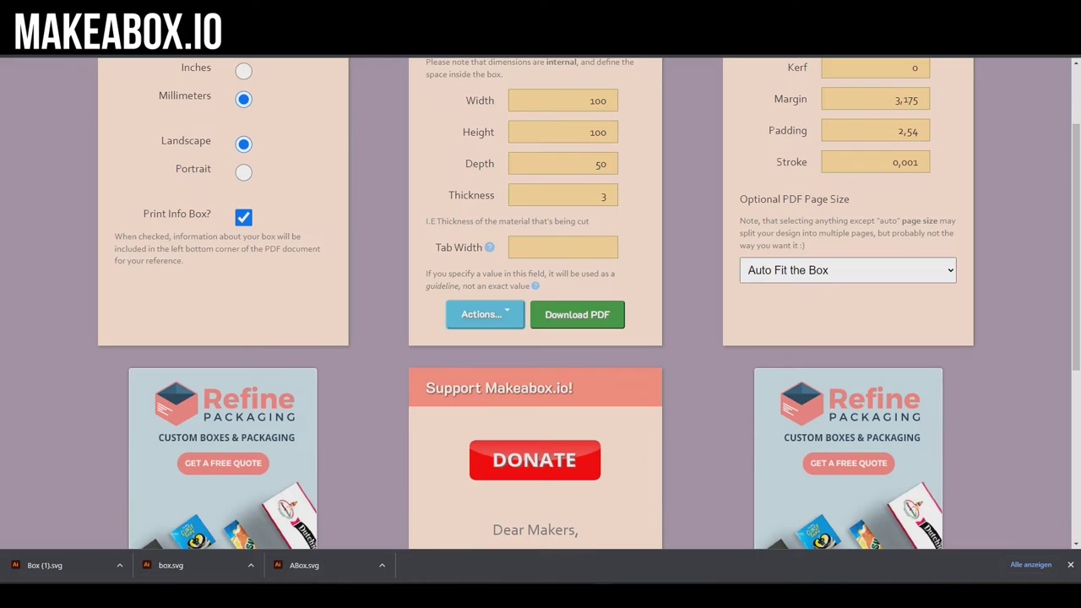
key(Tab)
key(Return)
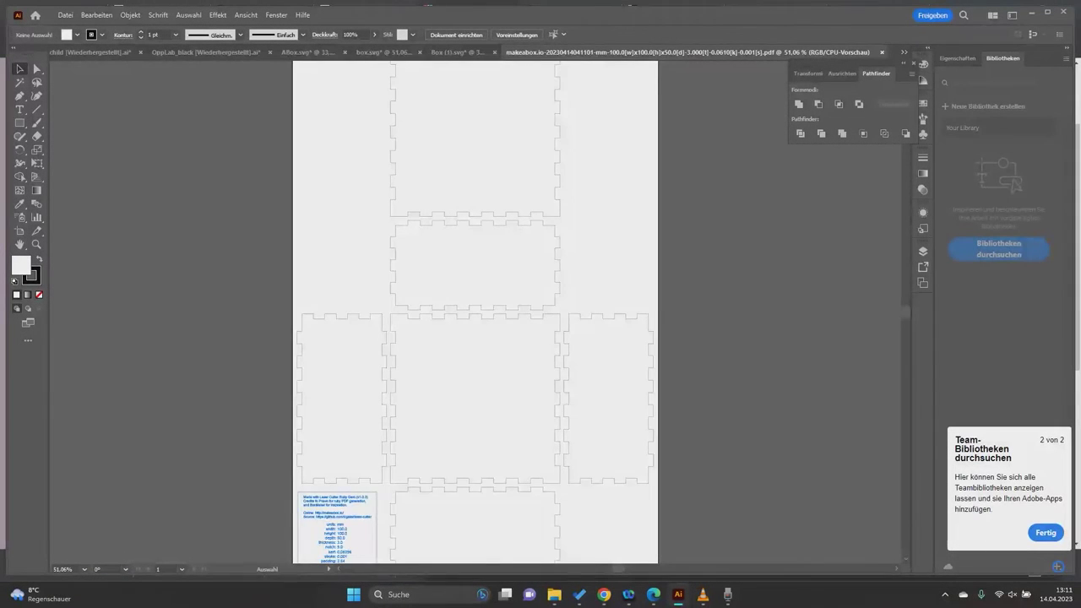
Step: Zoom into the info box to read the box settings, then fit the artboard to the window
scroll(355, 406, down, 2)
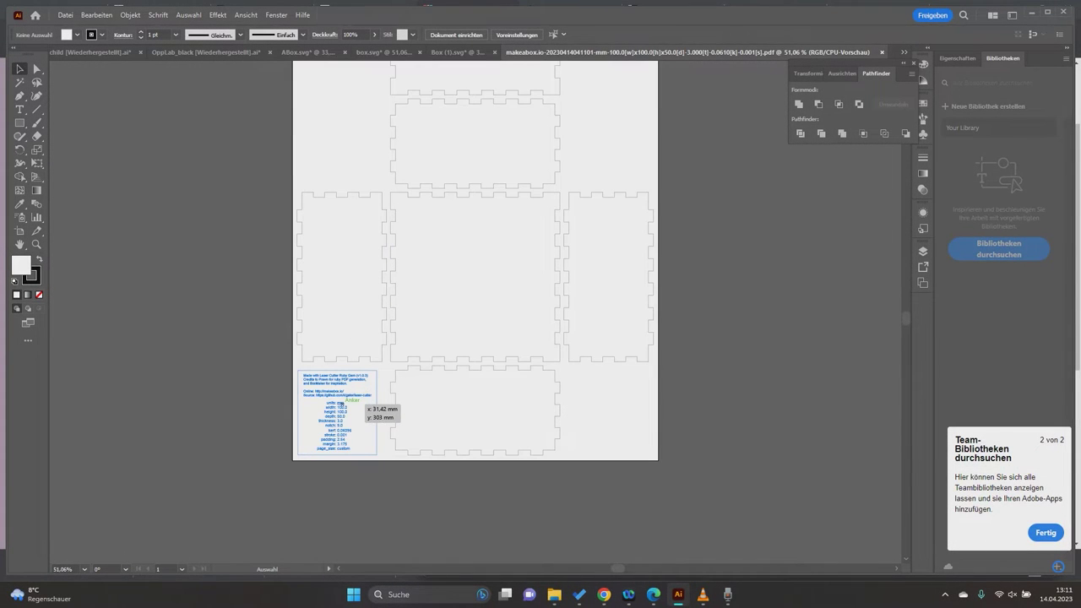
scroll(341, 404, up, 2)
scroll(341, 404, up, 2)
scroll(325, 300, down, 2)
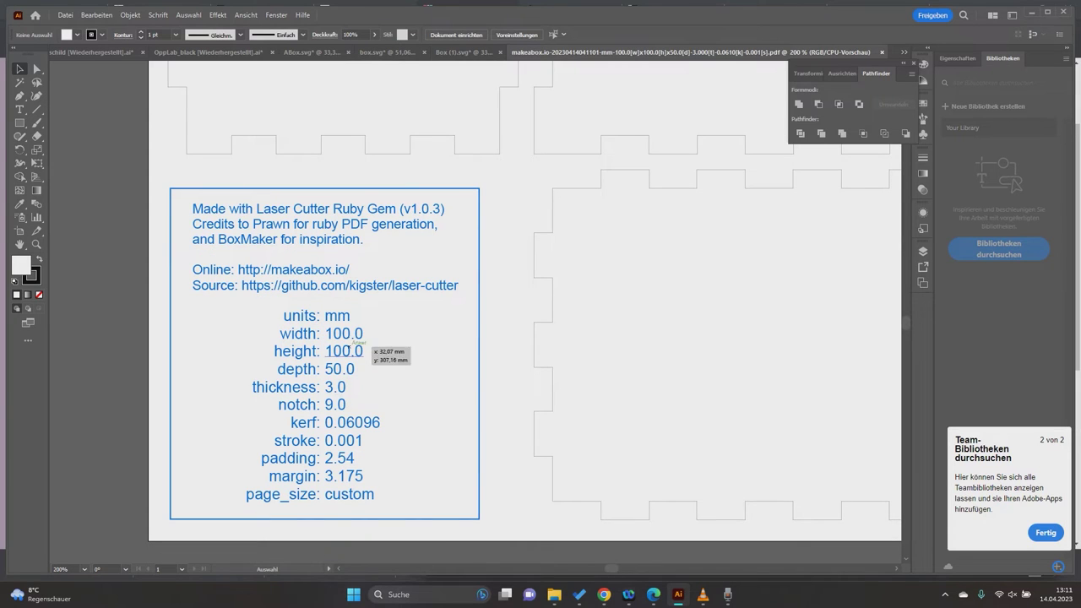
key(ctrl+0)
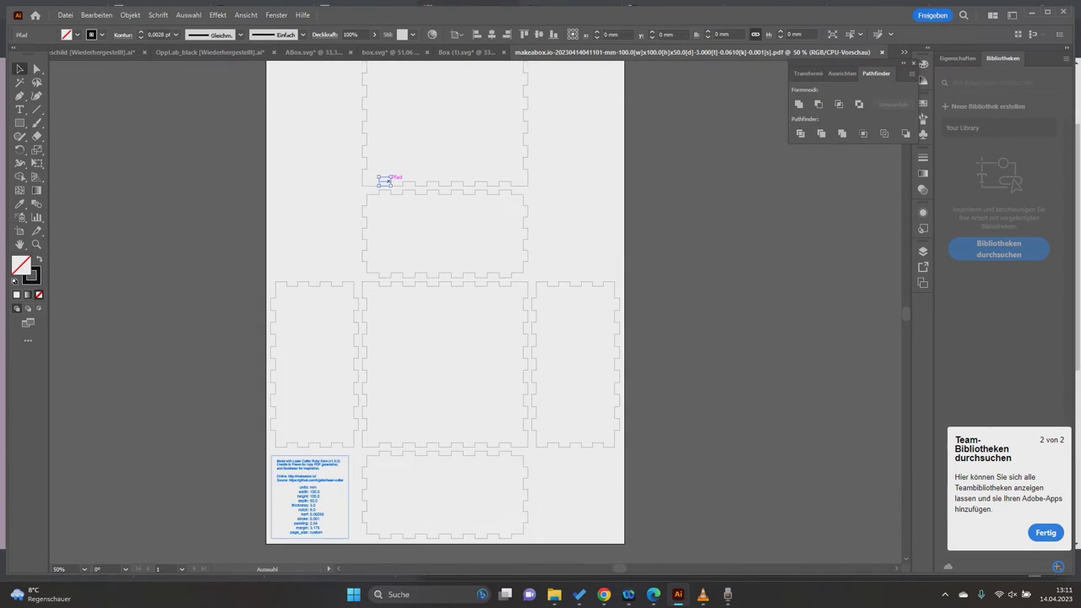
scroll(363, 157, up, 5)
scroll(363, 157, down, 4)
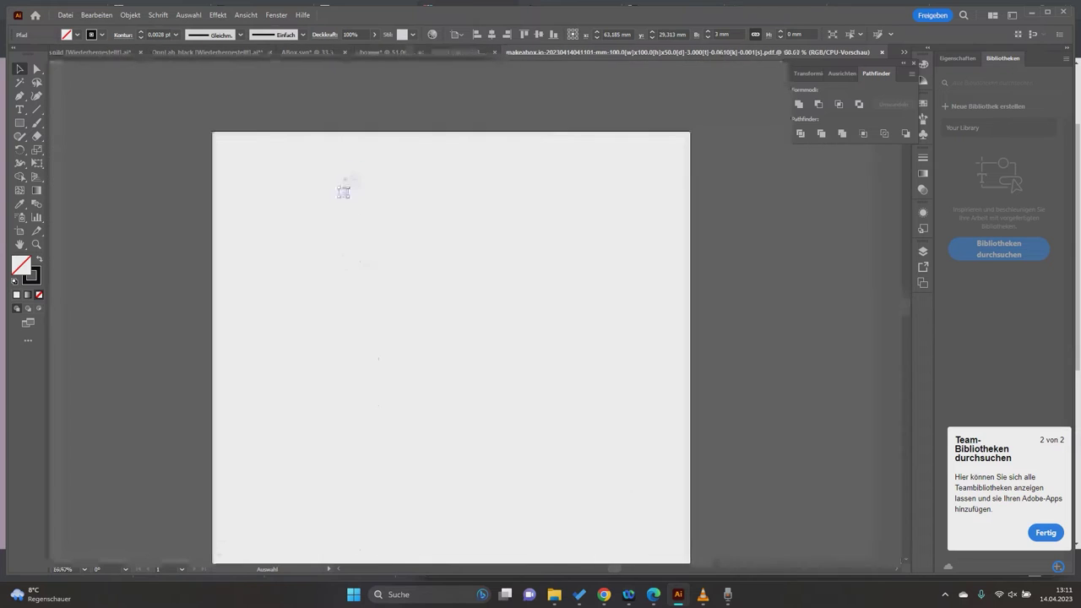
Step: Select the bottom panel's outline pieces and group them together
mouse_move(528, 296)
mouse_down()
mouse_move(564, 361)
mouse_move(380, 427)
mouse_up()
key(v)
drag(476, 451, 568, 483)
drag(476, 451, 313, 356)
right_click(331, 82)
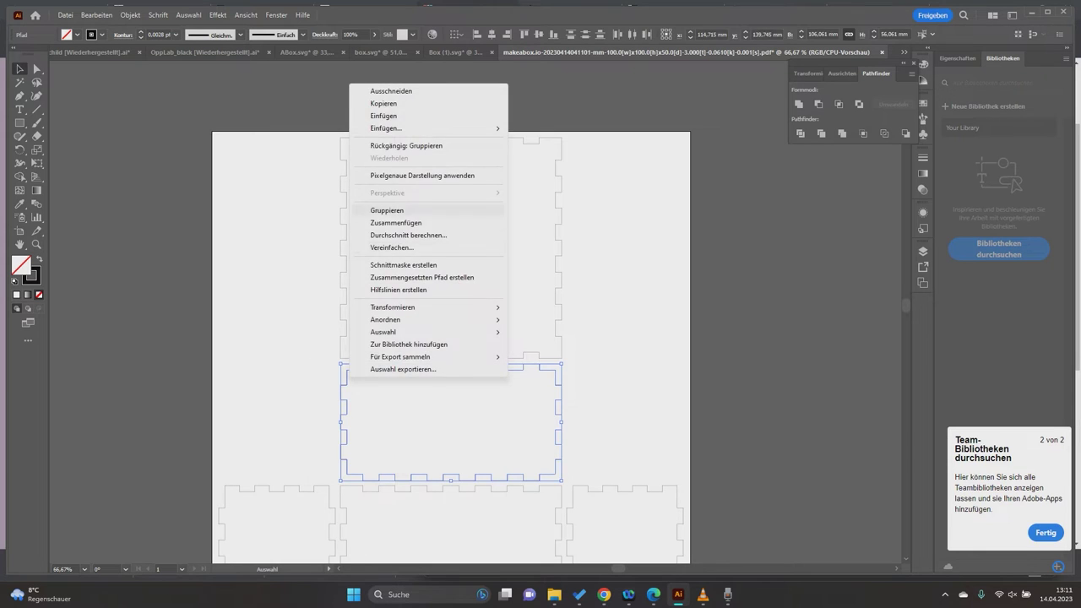
click(372, 214)
mouse_move(400, 199)
mouse_down()
mouse_move(566, 217)
mouse_move(437, 218)
mouse_up()
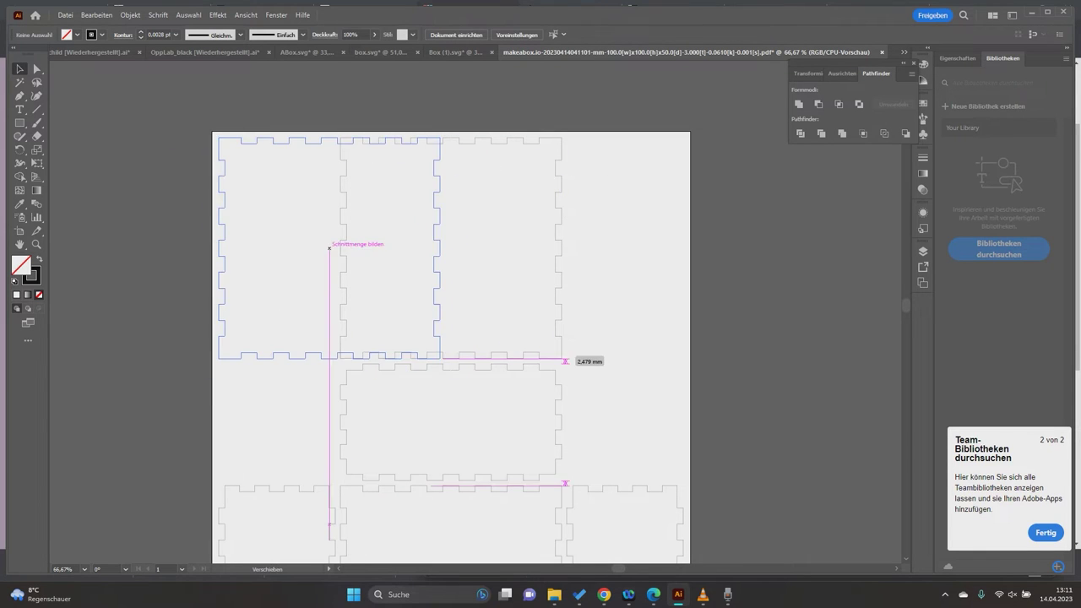
scroll(451, 313, down, 3)
click(598, 304)
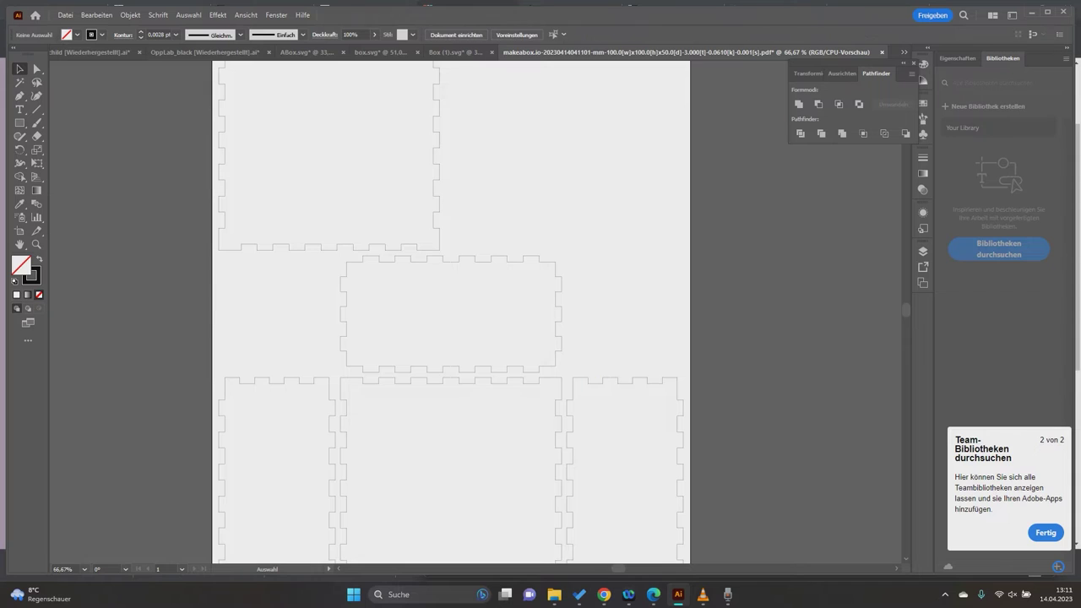
scroll(603, 278, down, 2)
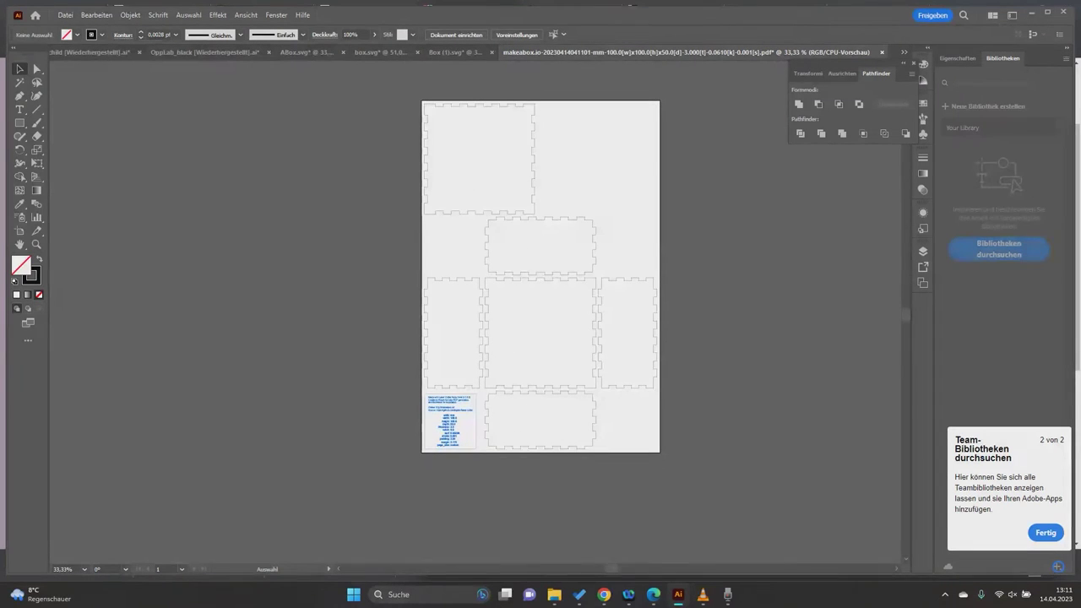
Step: Draw a small rectangle near the upper-left panel and move the wide panel to the top-right
key(m)
drag(445, 118, 513, 134)
key(v)
click(534, 169)
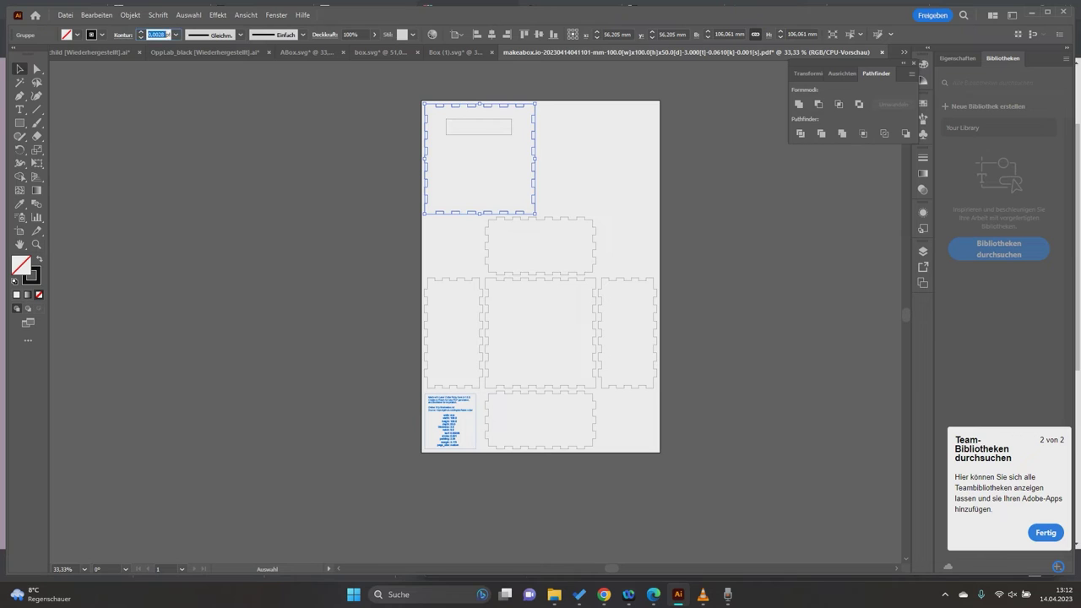
text(0,1)
click(540, 218)
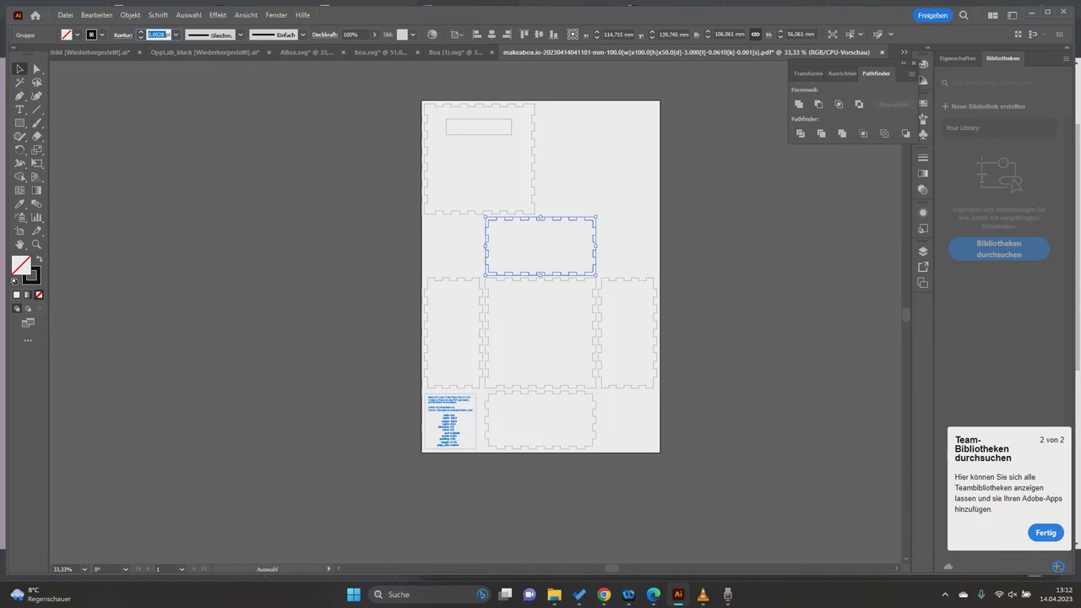
drag(540, 247, 595, 142)
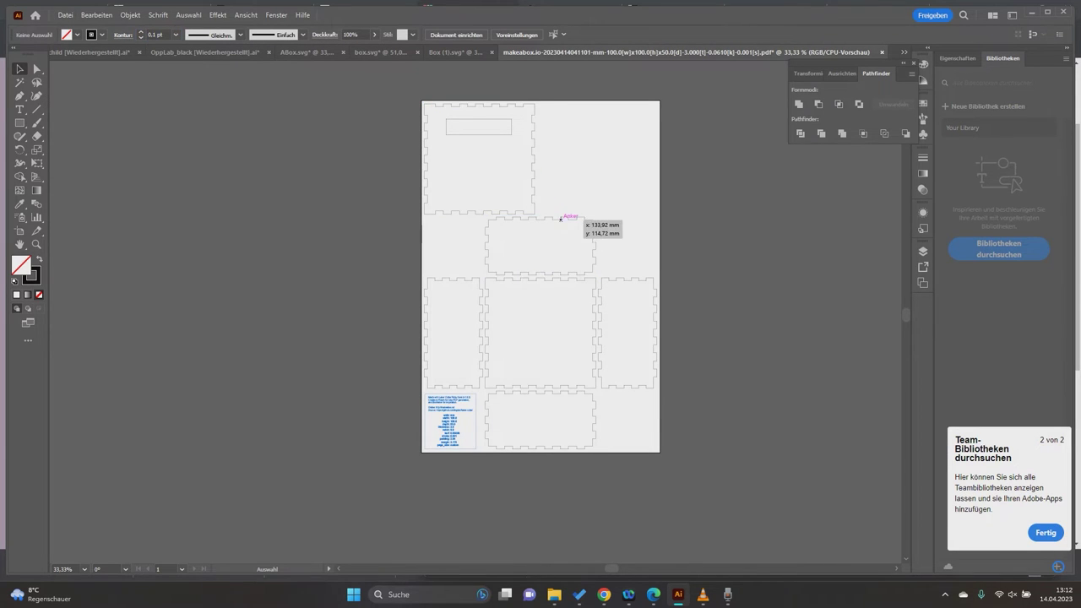
Step: Resize the artboard to 480 × 240
key(shift+o)
key(Return)
key(Escape)
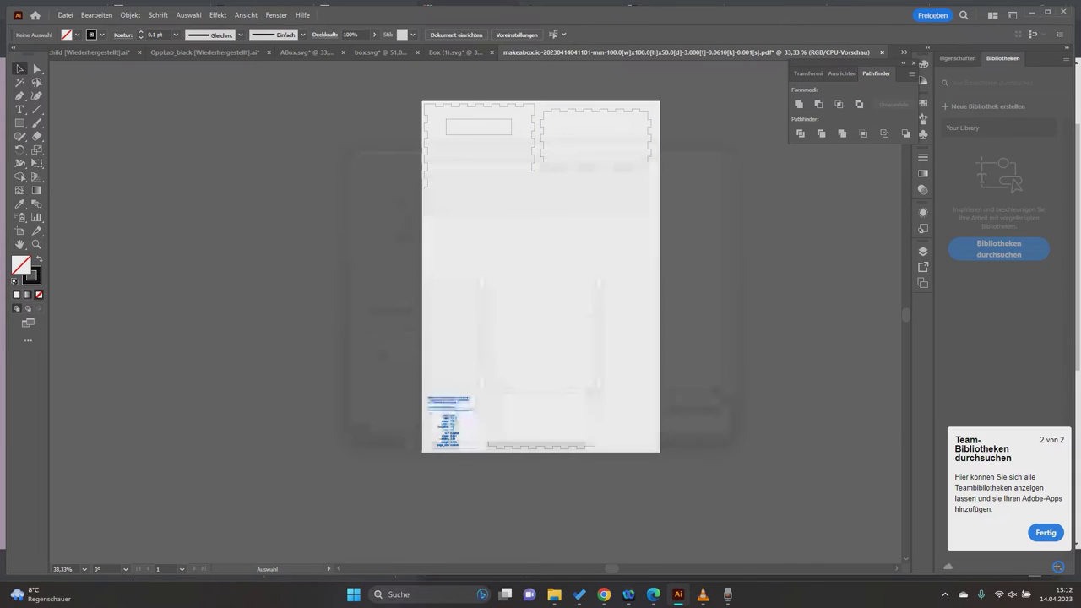
text(480)
key(Tab)
text(240)
key(Return)
key(Escape)
Step: Move the upper-left panel to the artboard's top-left corner
click(533, 108)
drag(534, 108, 400, 157)
key(ctrl+shift+a)
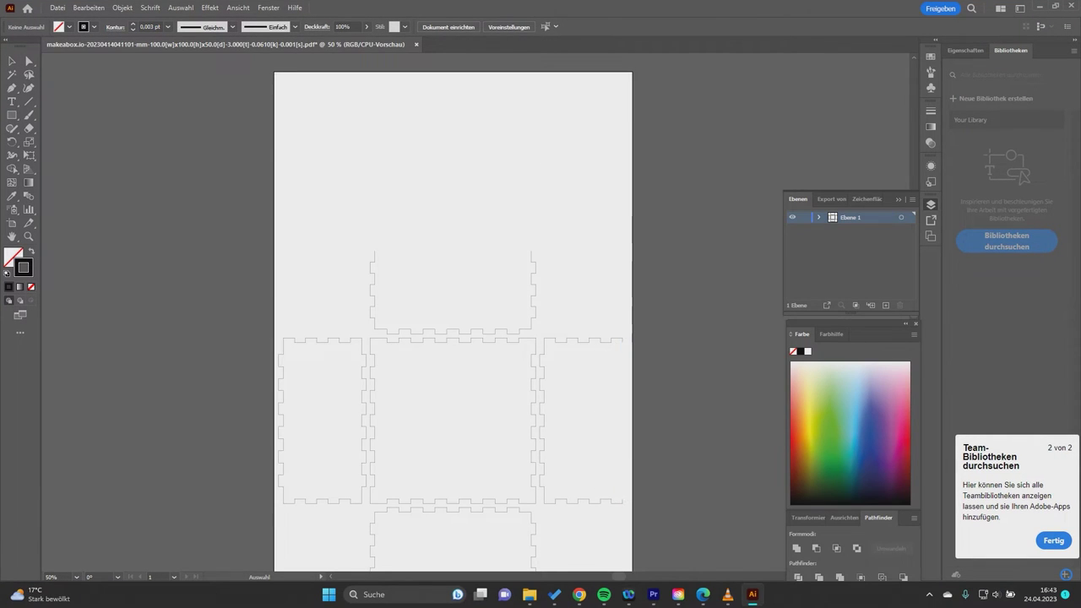
Step: Delete the bottom panel's tabbed lower edge
drag(309, 353, 276, 502)
scroll(389, 465, down, 3)
drag(389, 465, 518, 488)
key(Delete)
key(a)
scroll(397, 486, up, 2)
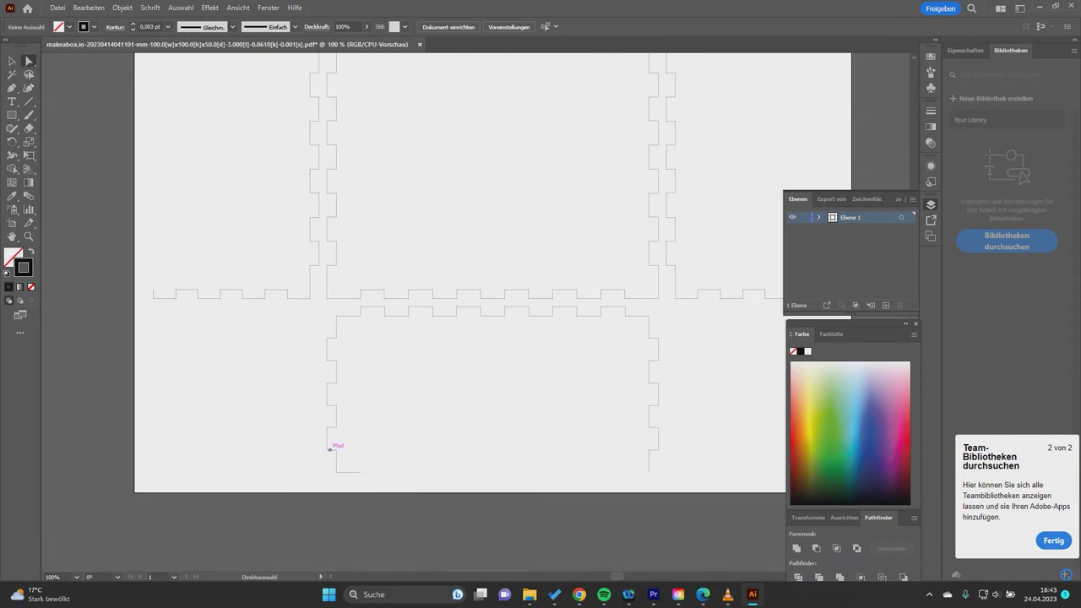
drag(360, 471, 549, 470)
scroll(456, 470, up, 3)
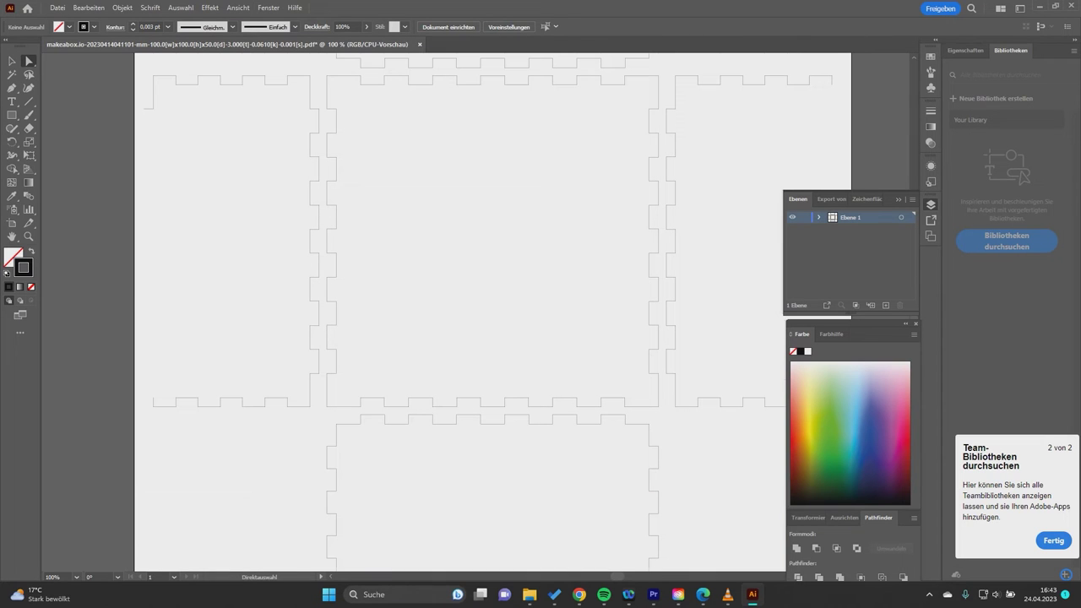
Step: Straighten the left and right panels' outer edges with Direct Selection
drag(145, 108, 153, 405)
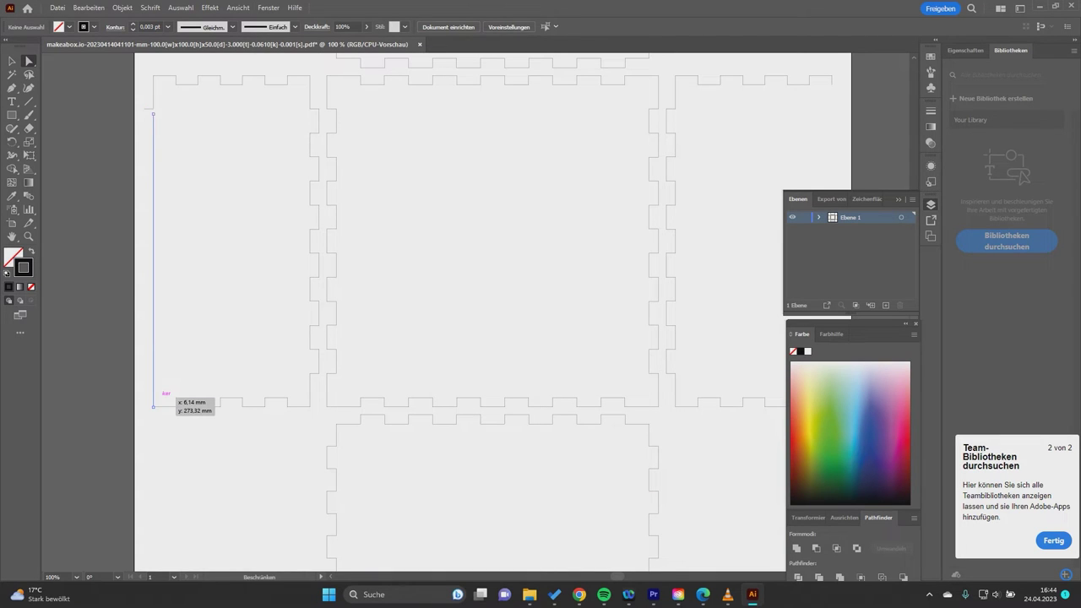
scroll(286, 228, down, 2)
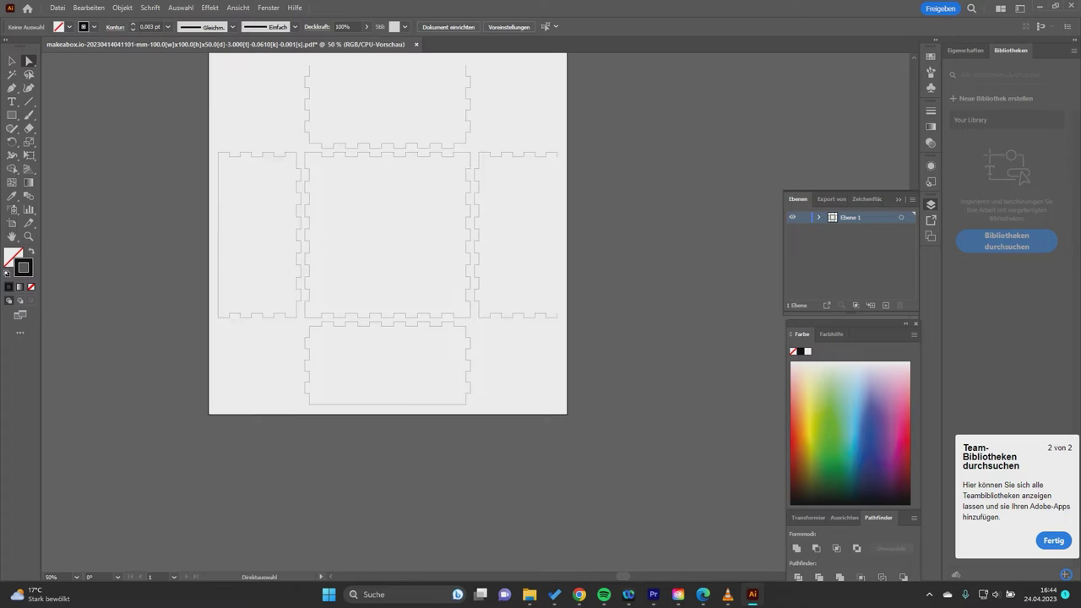
scroll(341, 338, up, 2)
scroll(684, 337, down, 4)
scroll(684, 338, right, 2)
drag(683, 157, 684, 478)
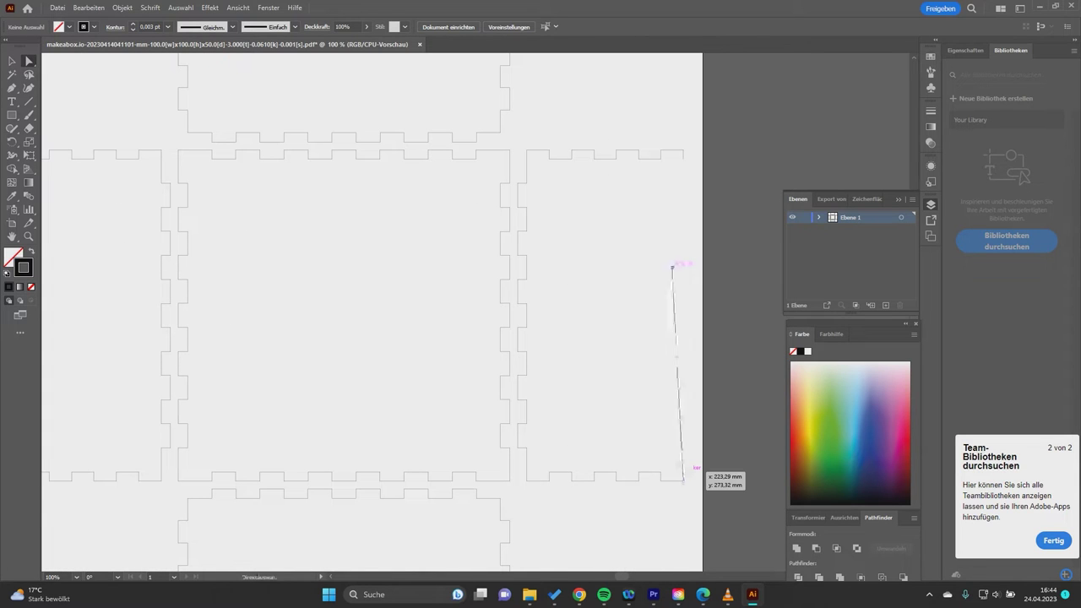
scroll(684, 478, down, 3)
Step: Draw a straight line along the top panel's edge, then zoom out and select all outlines
key(backslash)
scroll(251, 152, up, 3)
drag(332, 152, 646, 149)
key(v)
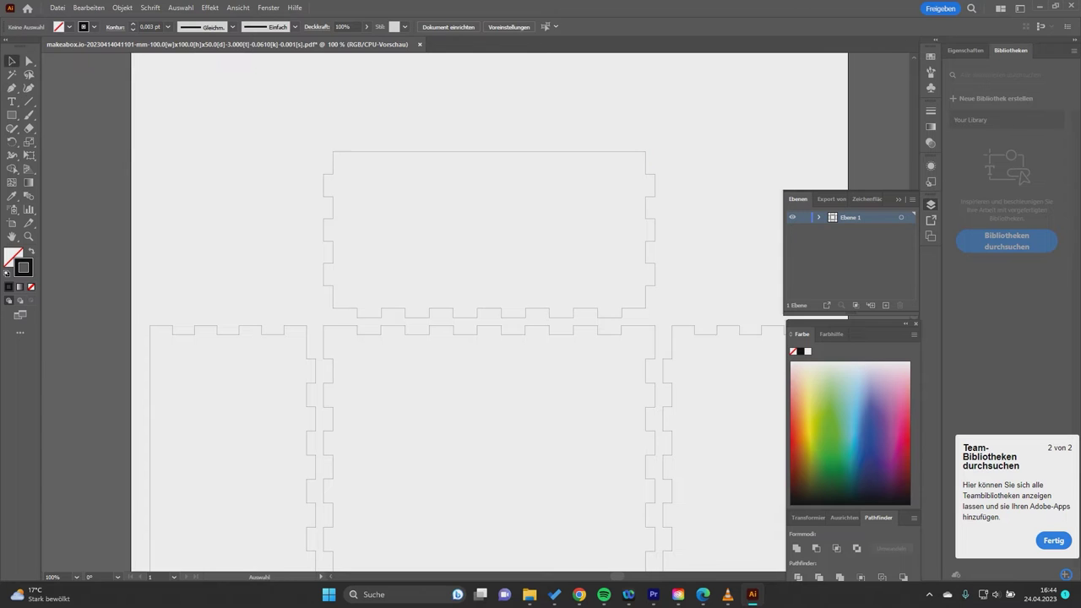
key(ctrl+shift+a)
key(ctrl+0)
key(ctrl+a)
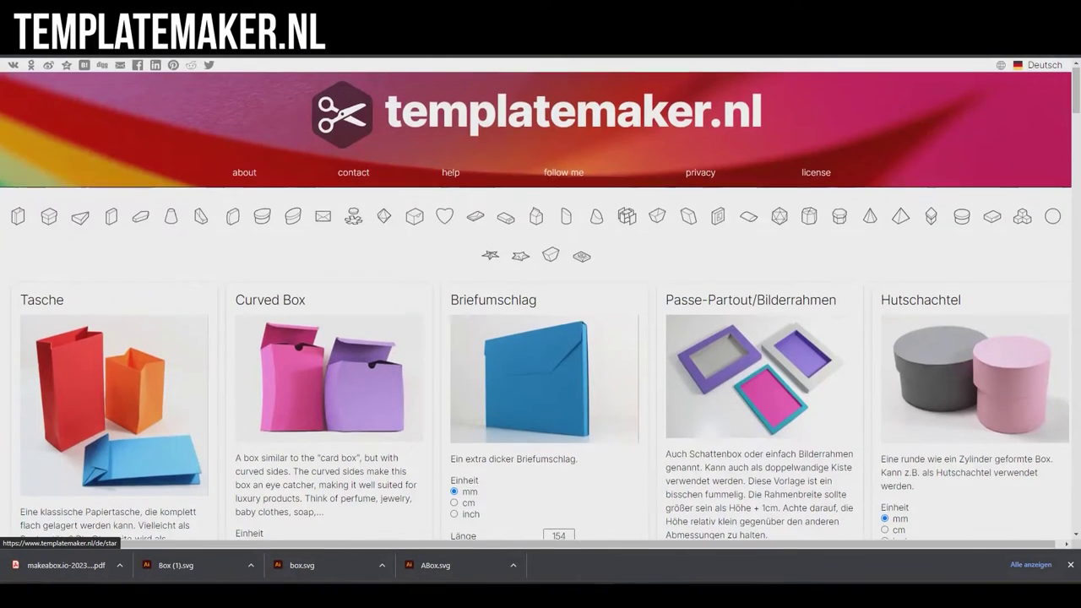
Step: Preview the Box mit Deckel, truncated cone, Egg Shaped Box and Umschlag envelope templates
scroll(237, 237, down, 2)
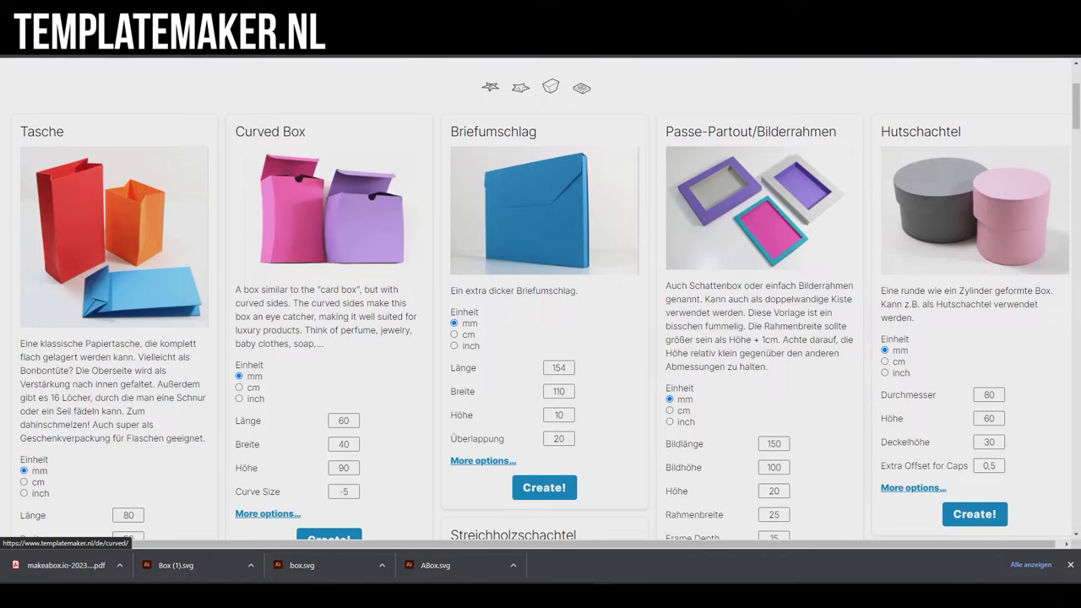
scroll(50, 229, up, 2)
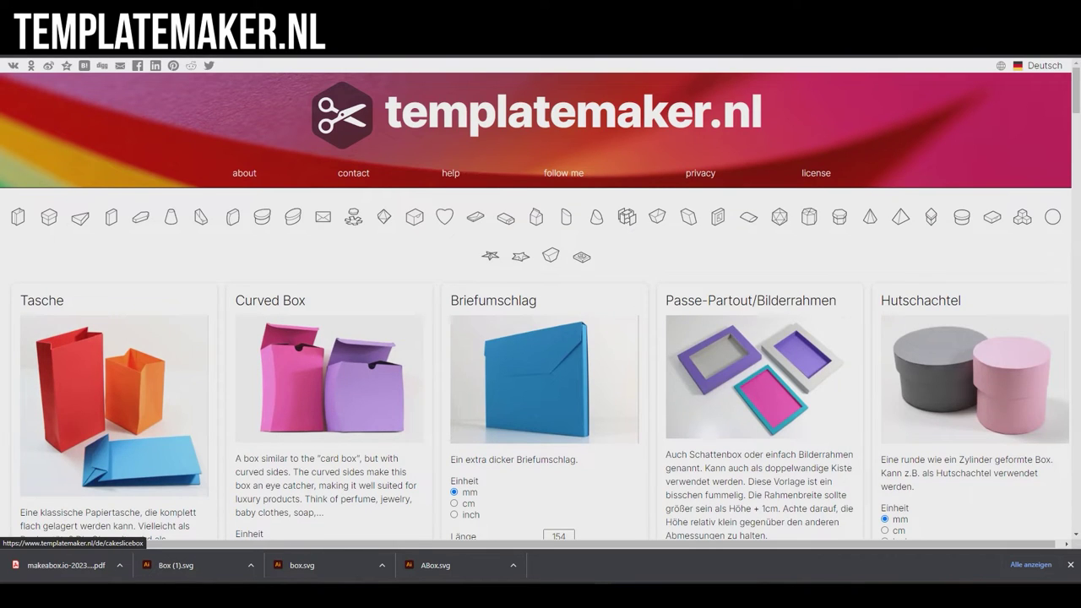
click(49, 217)
scroll(540, 338, down, 2)
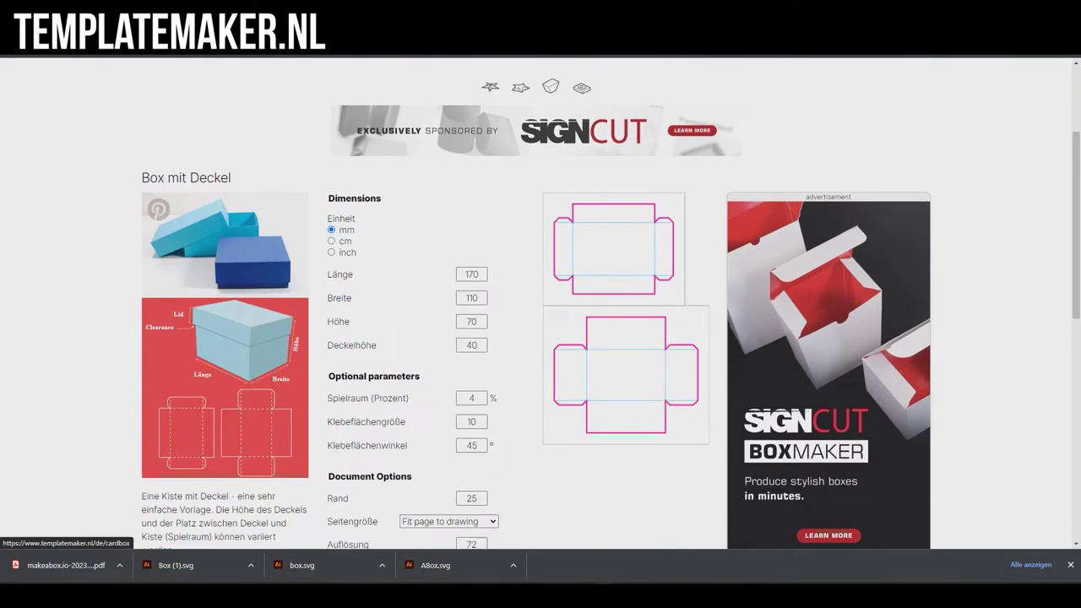
scroll(540, 338, up, 1)
click(171, 157)
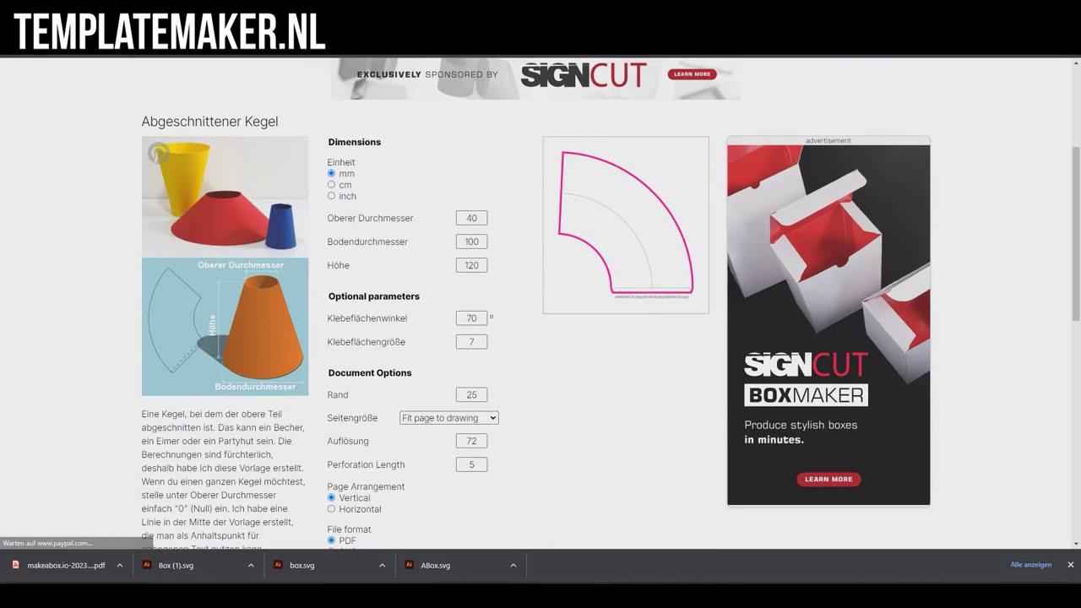
scroll(262, 169, up, 2)
click(232, 160)
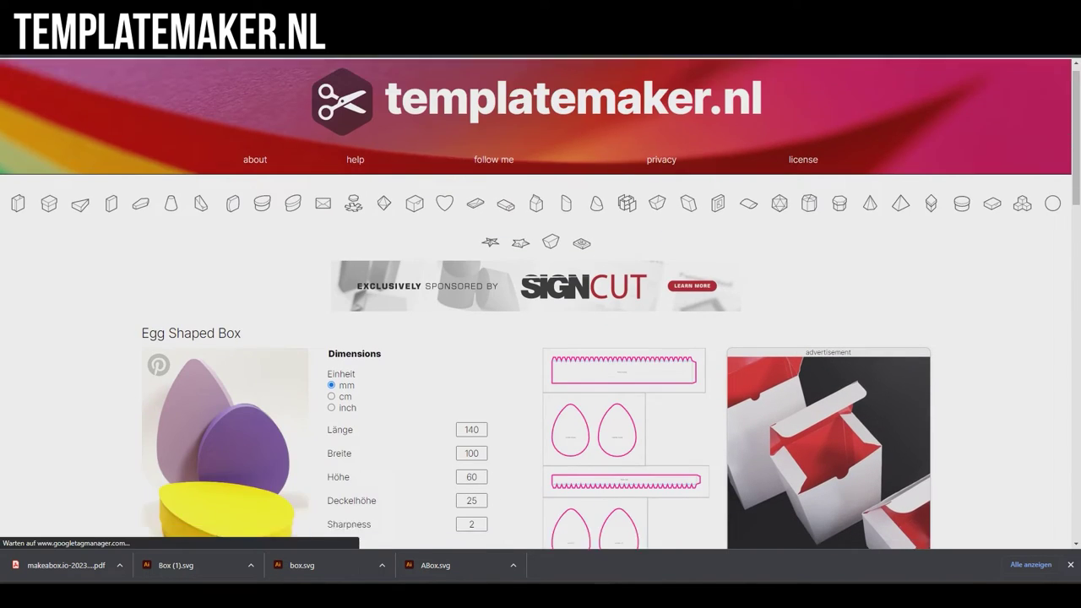
scroll(292, 223, up, 5)
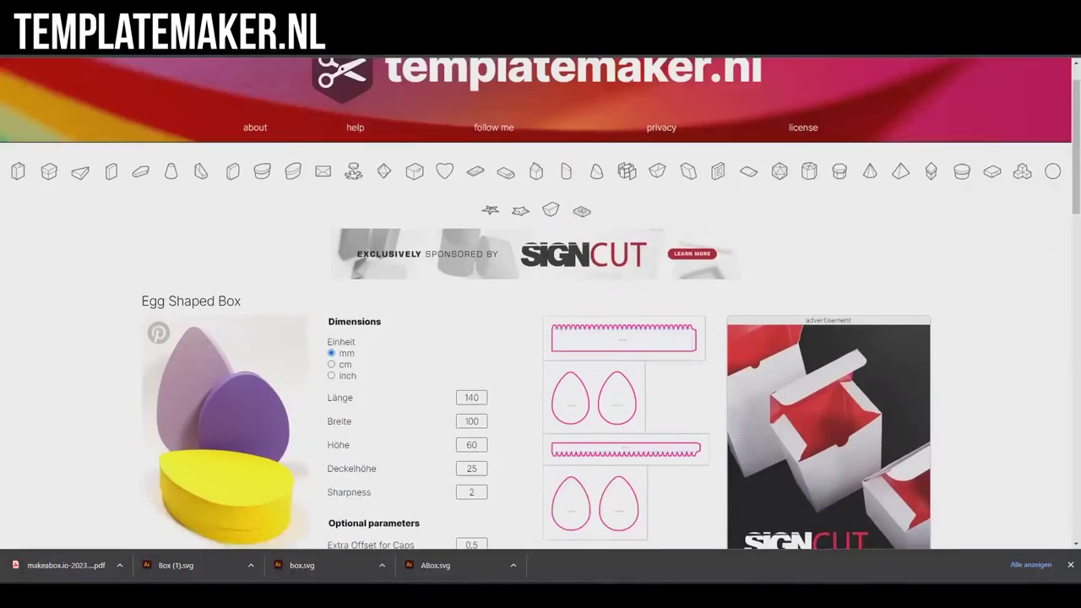
click(323, 220)
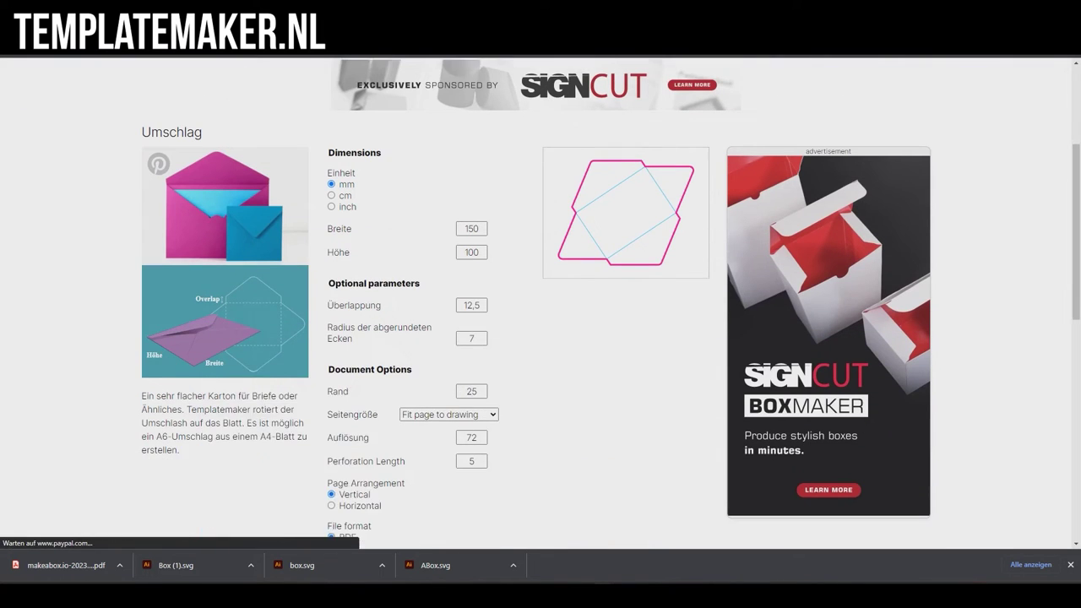
scroll(444, 254, up, 3)
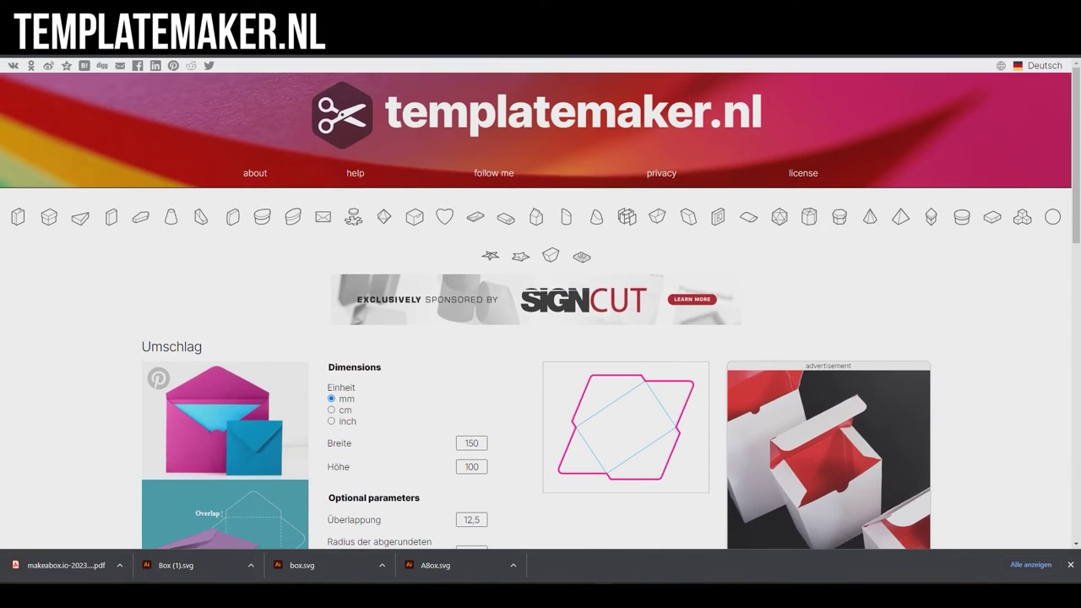
Step: Browse the heart box, Geschenkbox, Platonische Körper and Polygonschachtel templates, then return to Box mit Deckel
click(444, 217)
click(414, 217)
scroll(540, 253, up, 3)
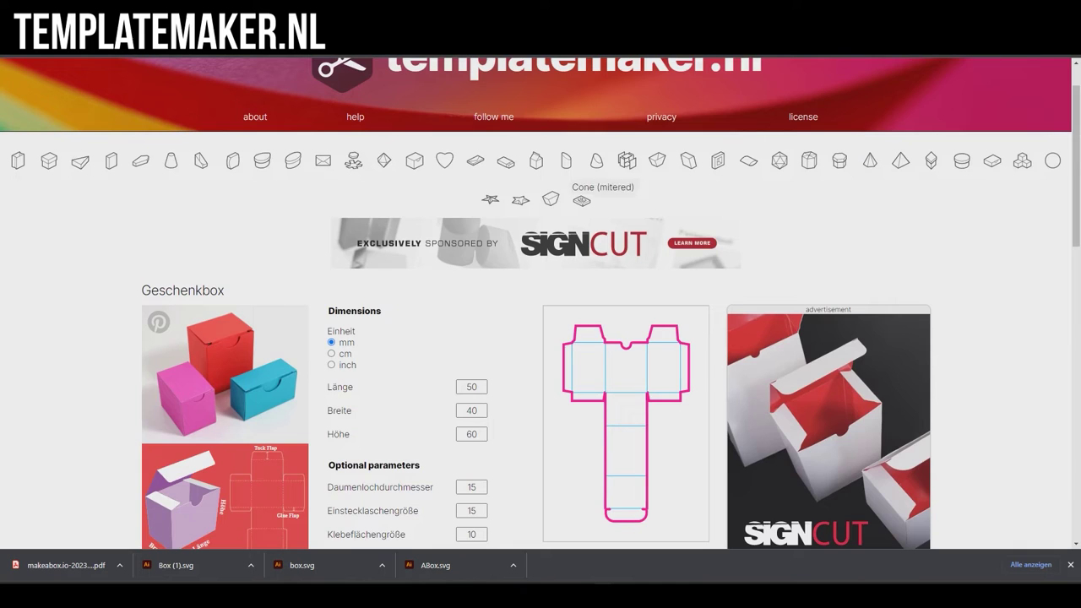
click(1023, 161)
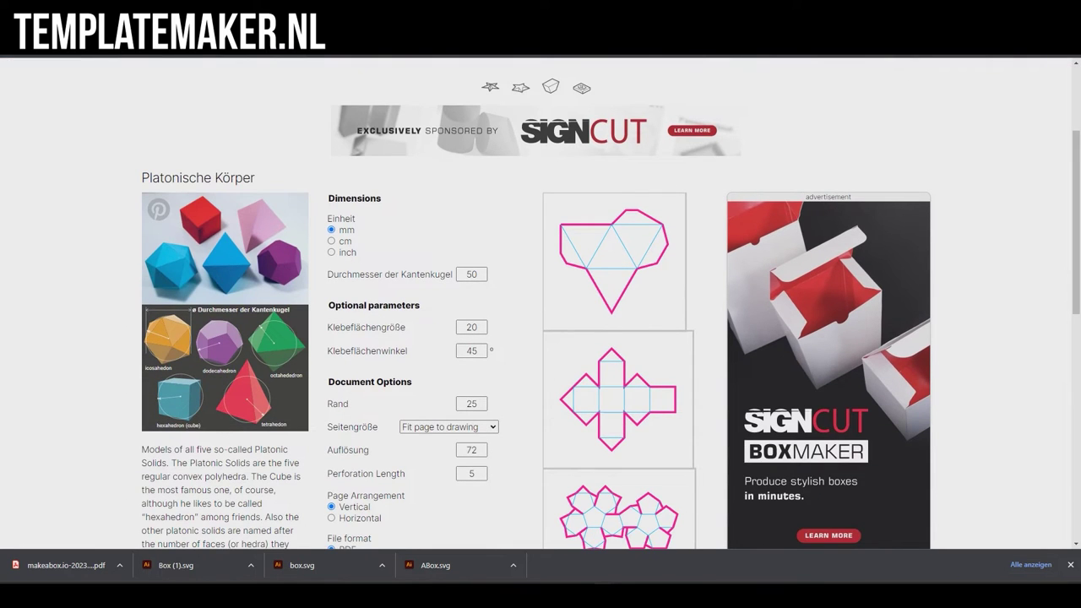
scroll(540, 304, down, 1)
scroll(540, 304, up, 3)
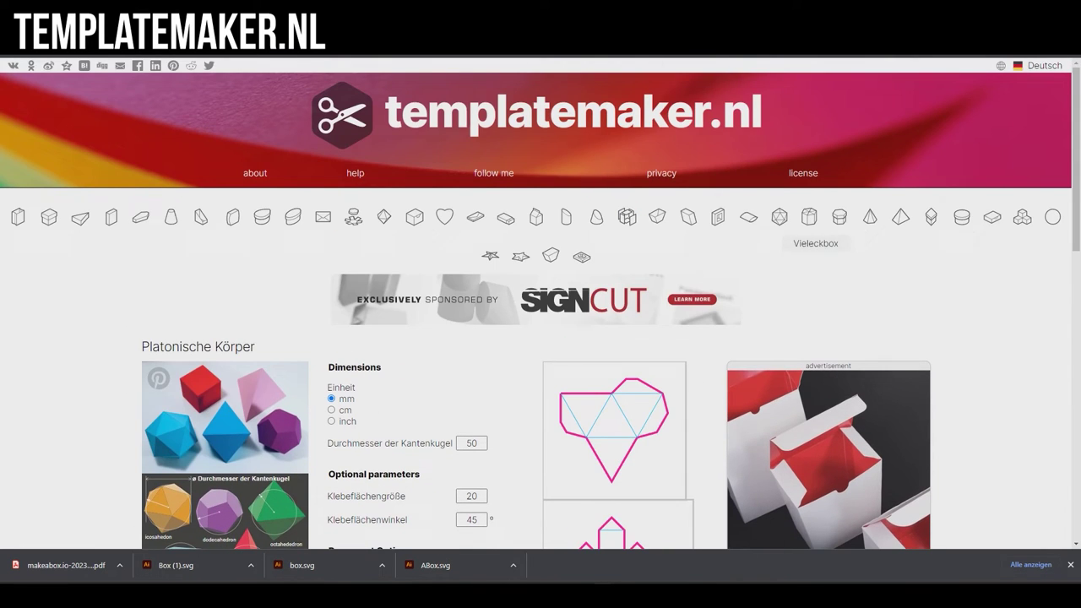
click(809, 217)
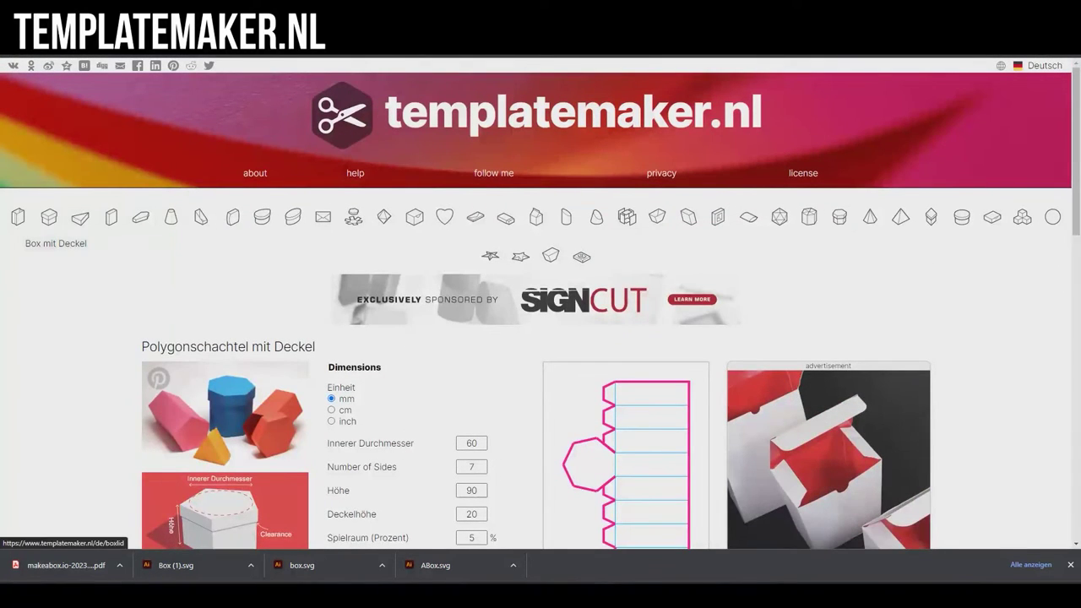
click(17, 217)
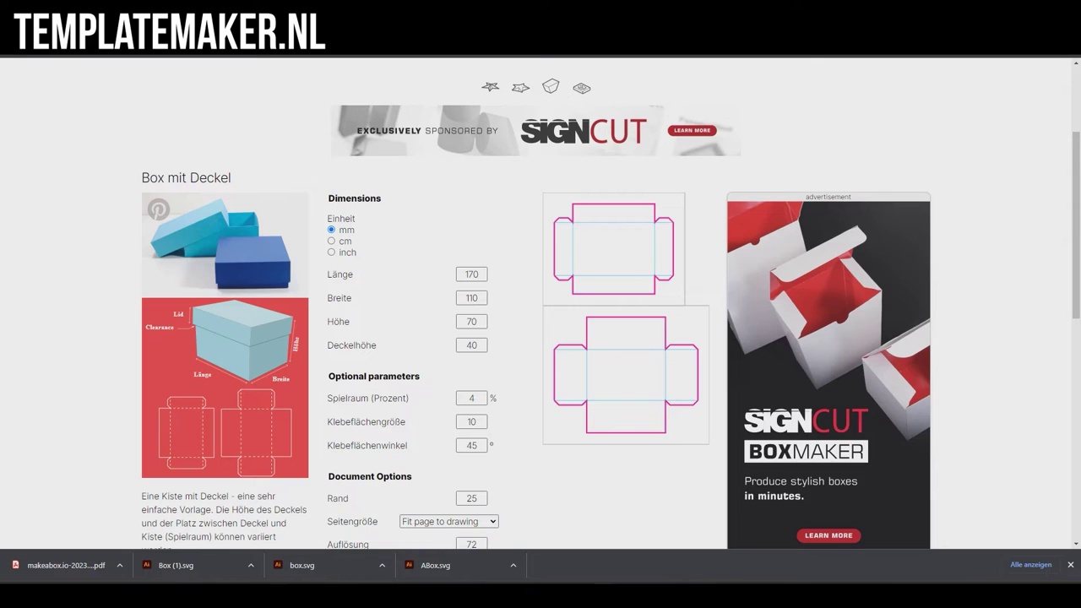
Step: Keep millimetres and set Länge, Breite and Höhe to 100 with a Deckelhöhe of 20
click(331, 241)
click(331, 252)
click(331, 229)
click(471, 275)
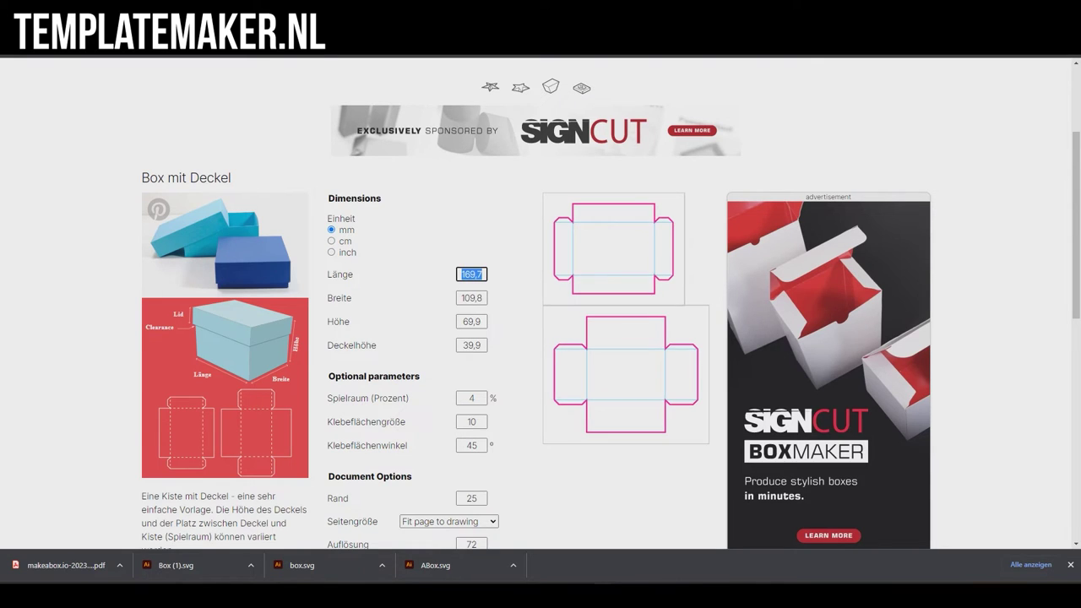
text(100)
key(Tab)
text(100)
key(Tab)
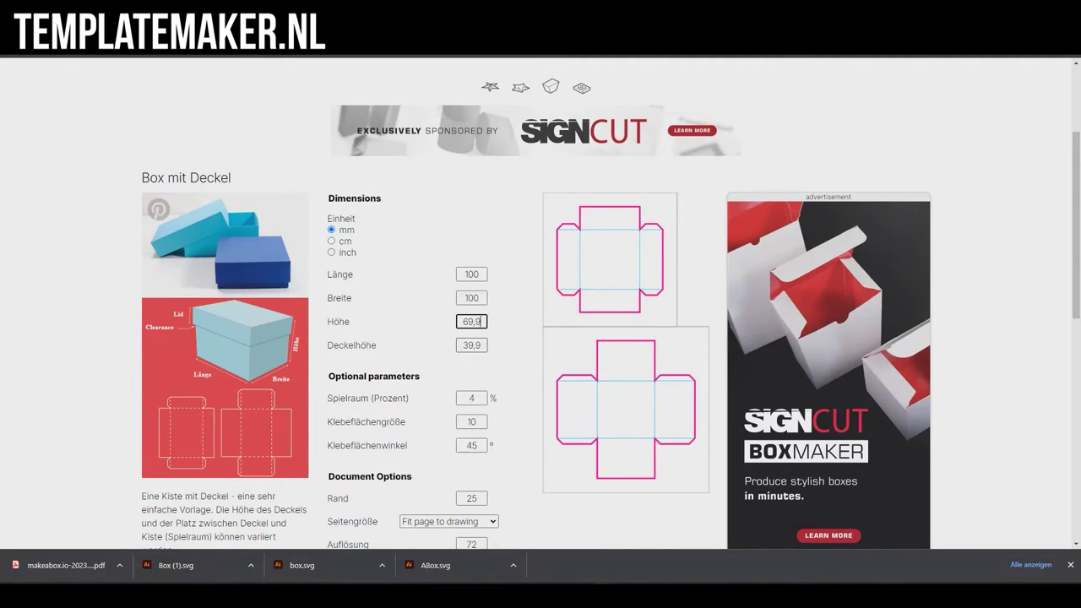
key(ctrl+a)
text(100)
key(Tab)
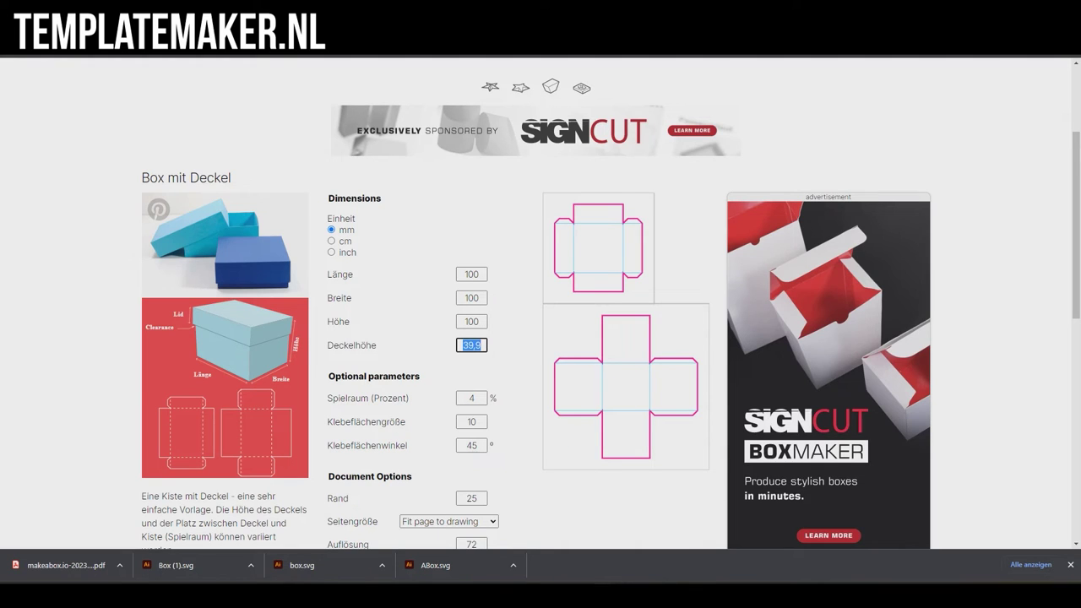
text(20)
click(471, 321)
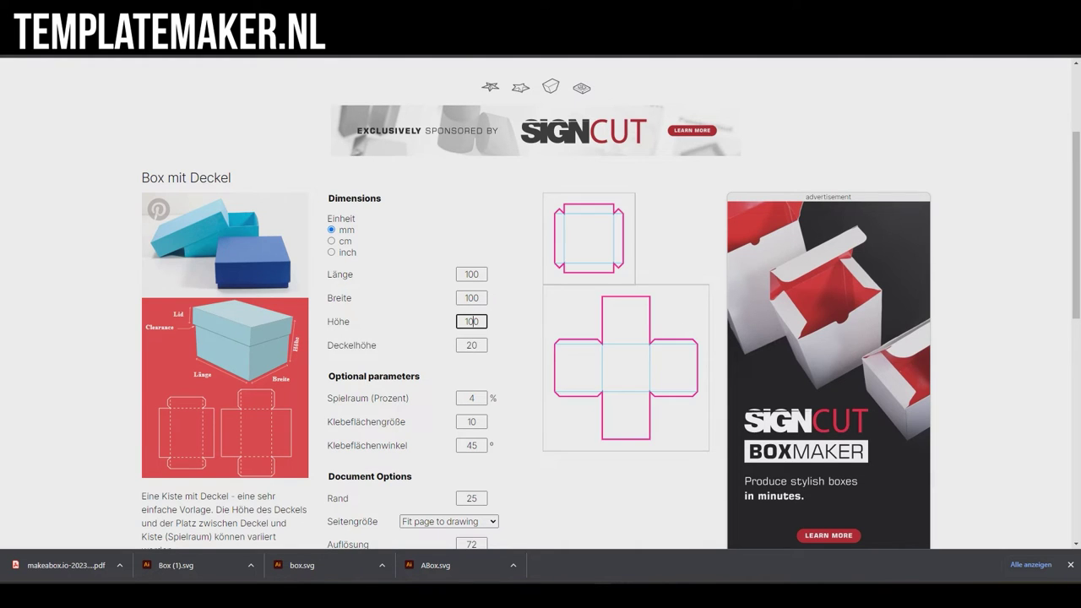
Step: Try Spielraum values of 20, 1 and 100 percent
scroll(473, 265, down, 1)
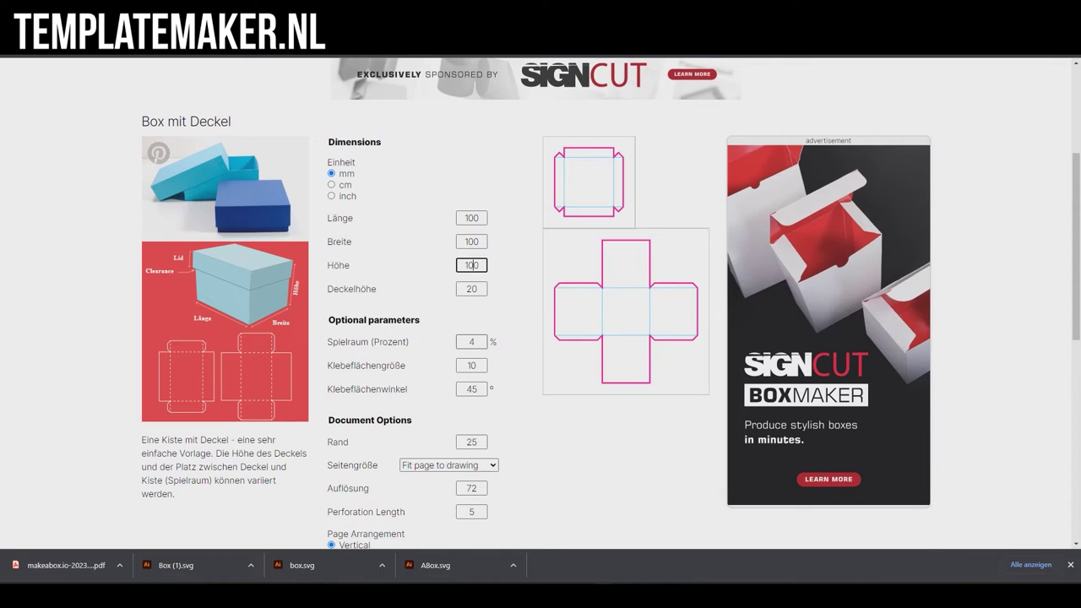
double_click(471, 341)
text(20)
click(471, 365)
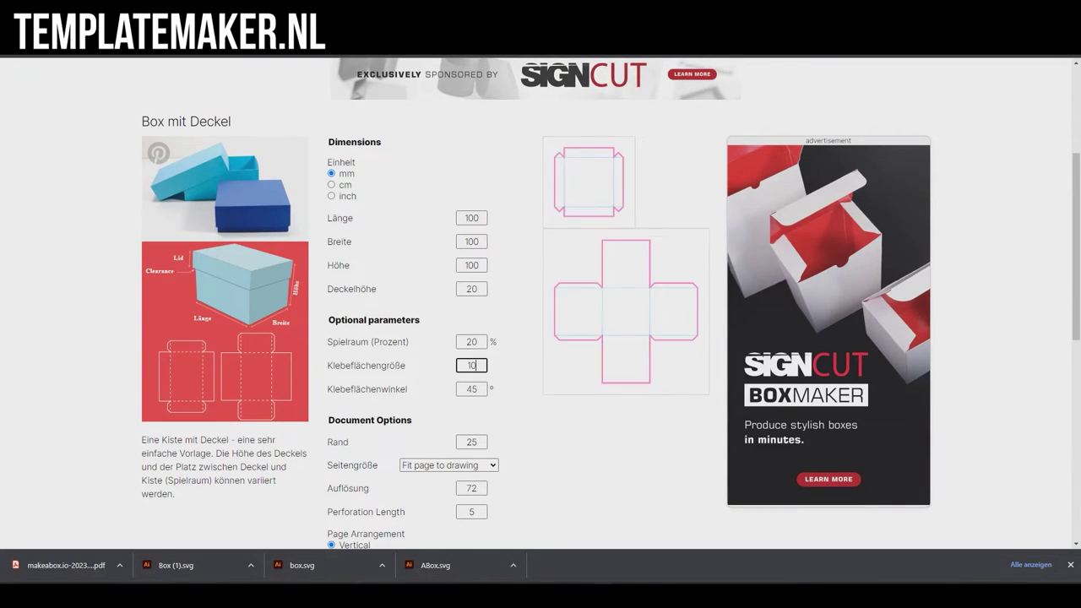
double_click(471, 341)
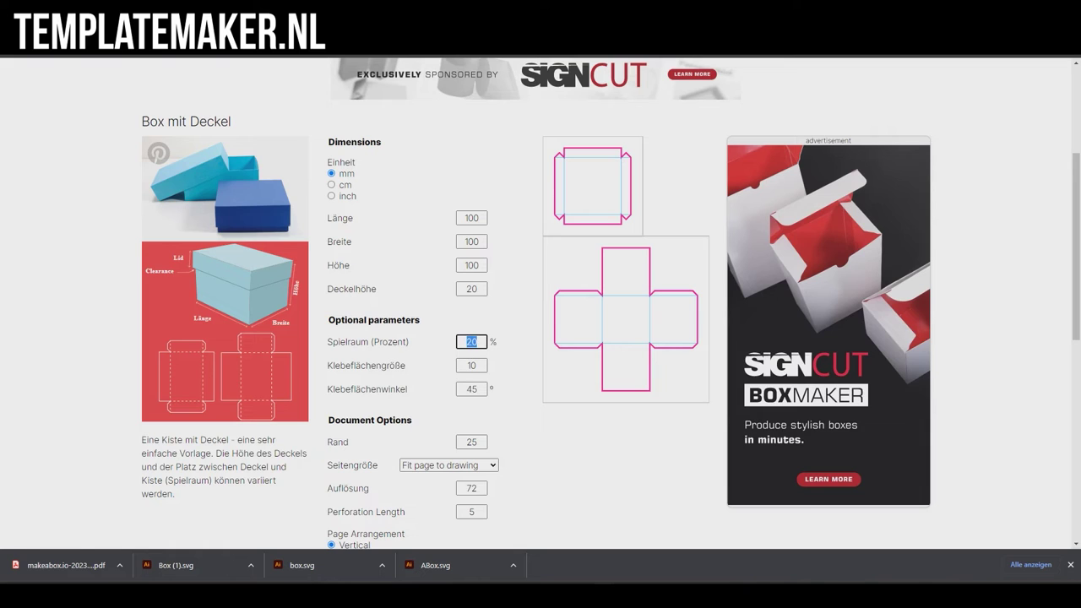
text(1)
key(Tab)
double_click(471, 341)
text(100)
key(Tab)
click(471, 341)
Step: Cycle Spielraum through 1 and 100 percent again, then restore it to 4 percent
double_click(471, 341)
text(1)
key(Tab)
double_click(471, 341)
text(100)
key(Tab)
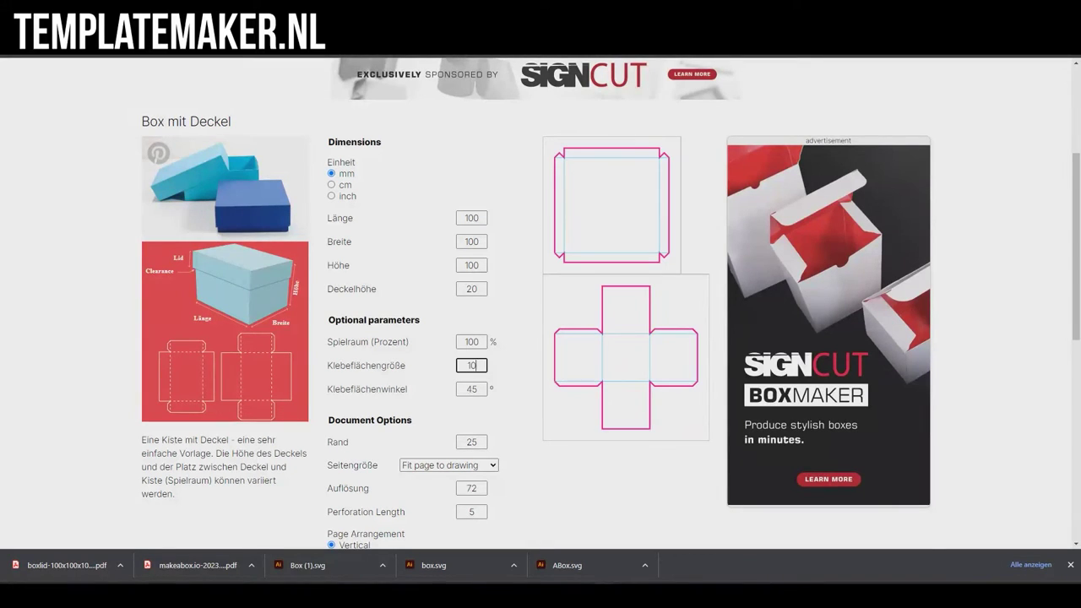
double_click(471, 341)
text(4)
key(Tab)
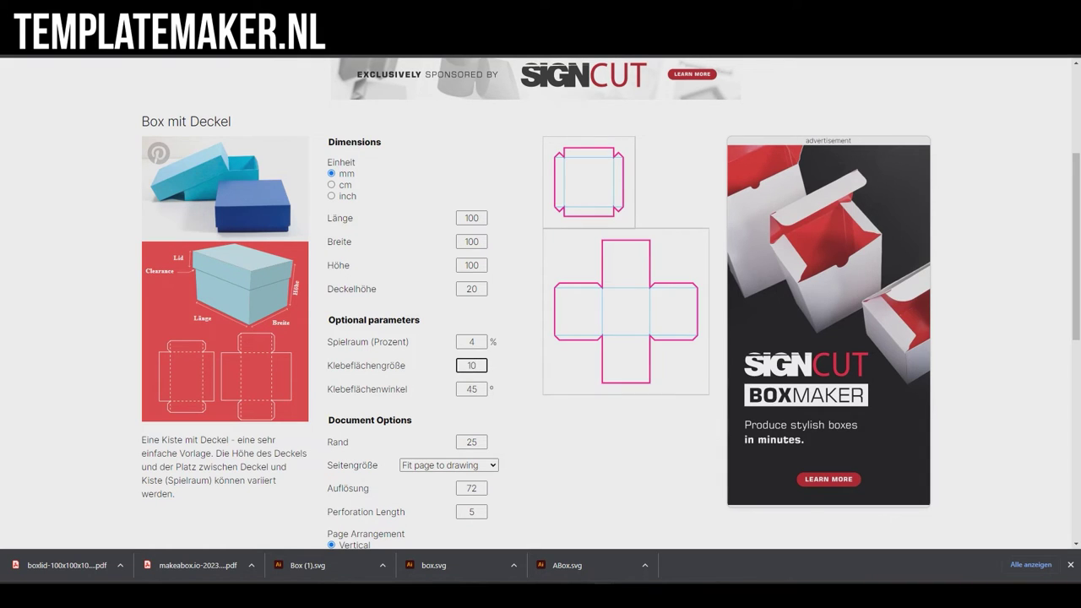
click(471, 341)
Step: Set the Klebeflächengröße glue flap size to 20 after trying 50
click(475, 365)
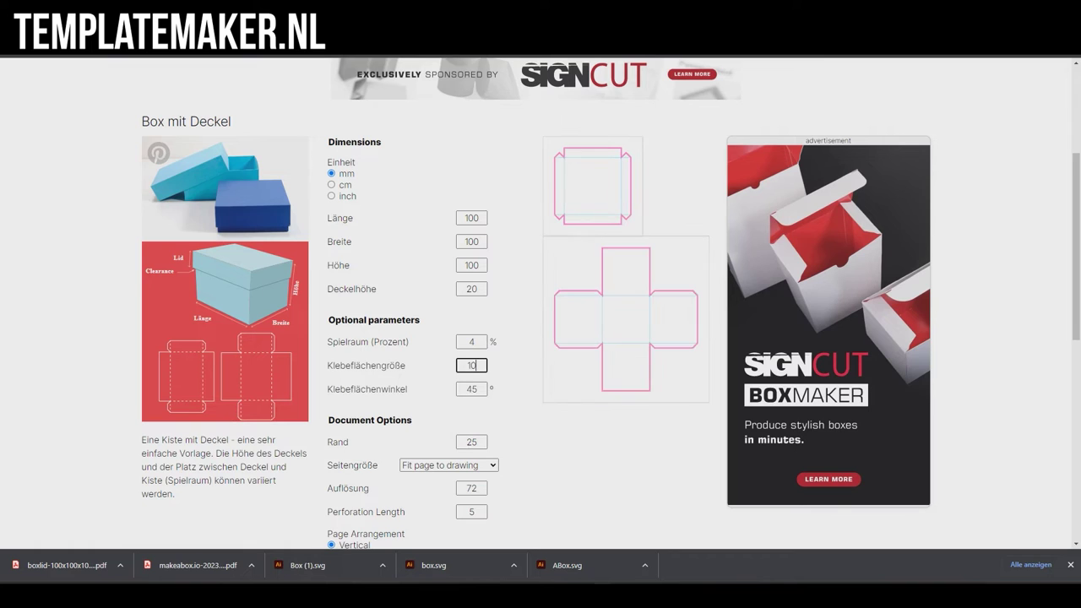
key(BackSpace)
key(BackSpace)
text(50)
key(Tab)
key(shift+Tab)
text(20)
key(Tab)
key(shift+Tab)
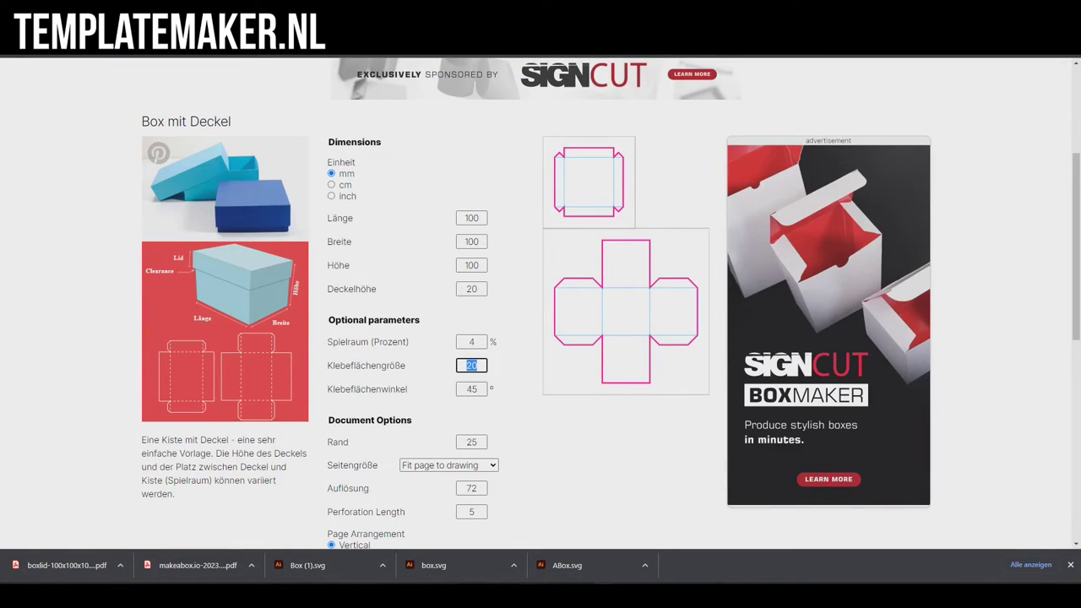
key(Tab)
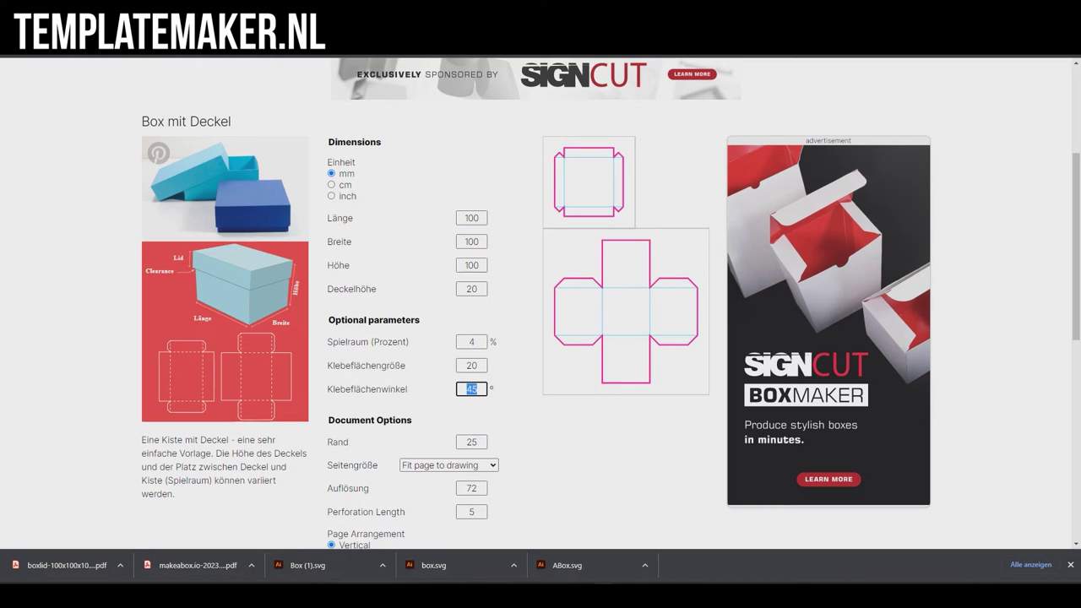
scroll(541, 304, down, 3)
scroll(540, 304, up, 3)
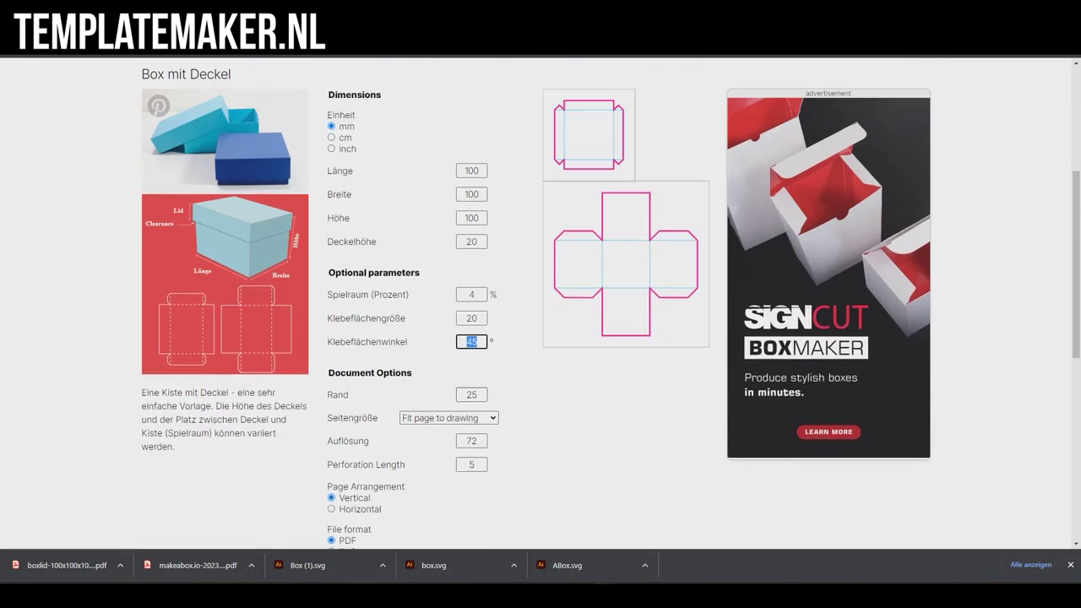
Step: Try A4 Landscape, A3 Landscape and A3 Portrait page sizes
key(Tab)
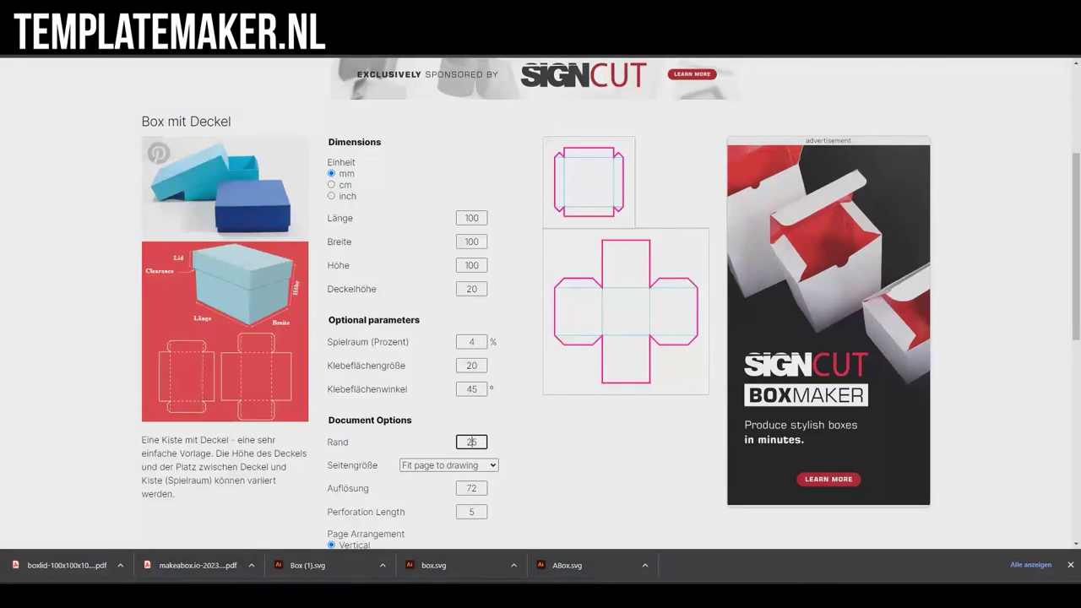
key(ctrl+a)
scroll(540, 304, down, 2)
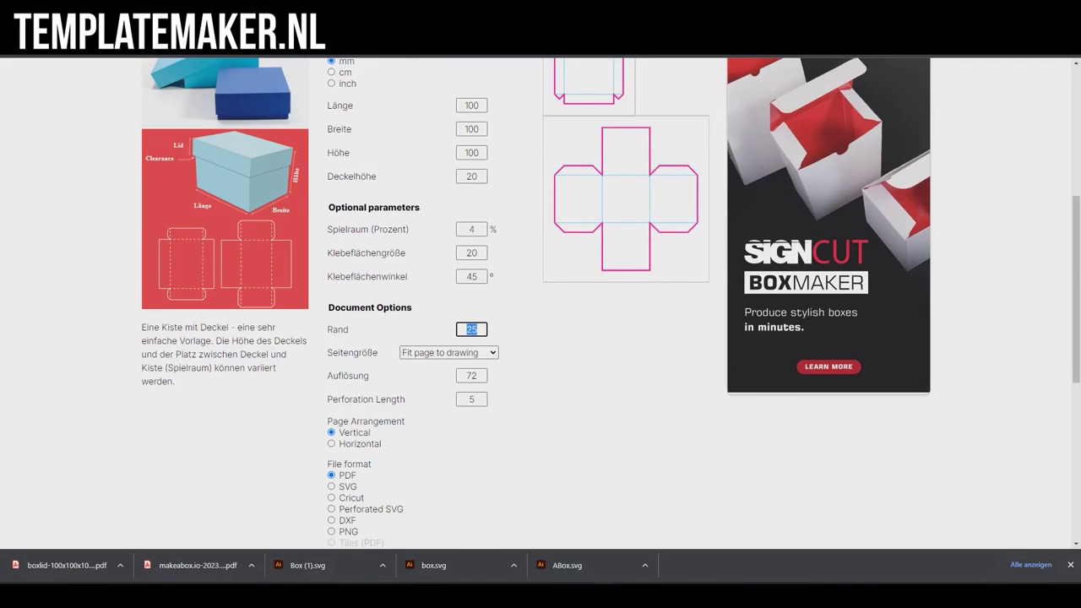
click(448, 352)
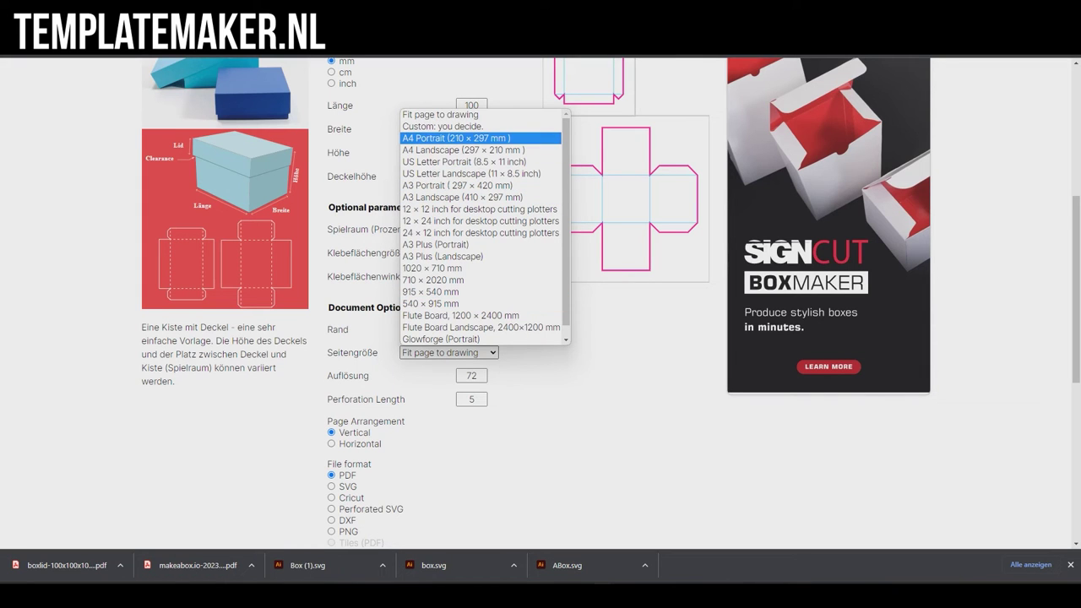
click(463, 149)
scroll(463, 254, up, 2)
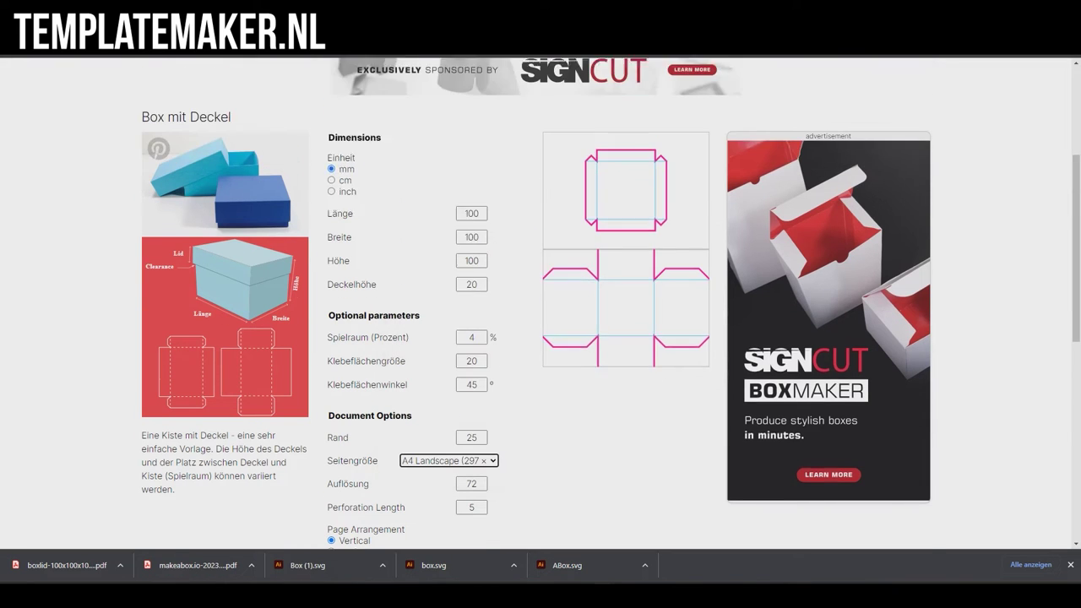
scroll(541, 304, down, 2)
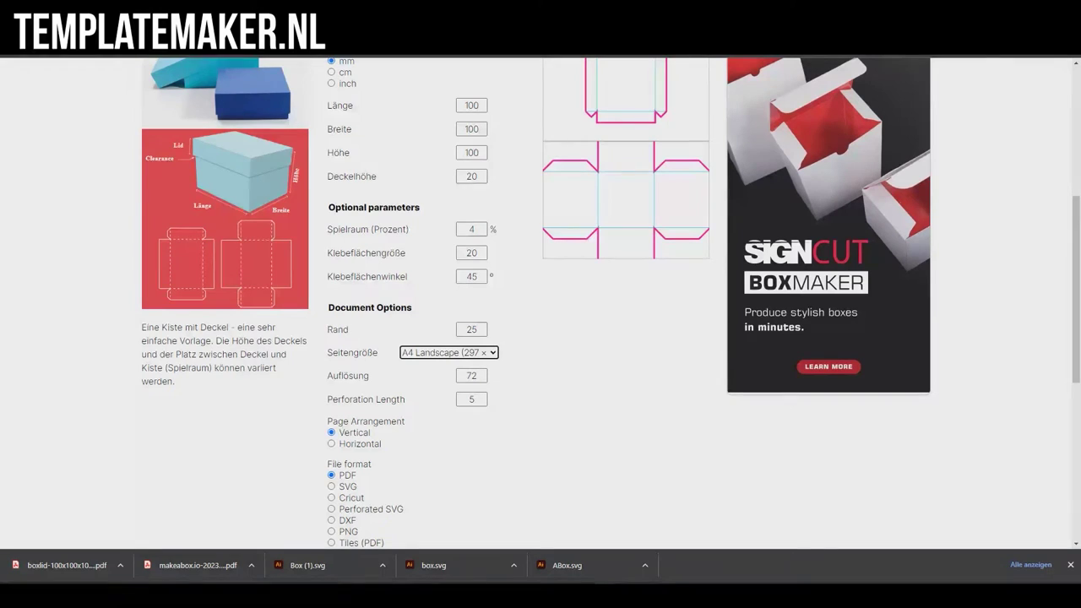
click(448, 352)
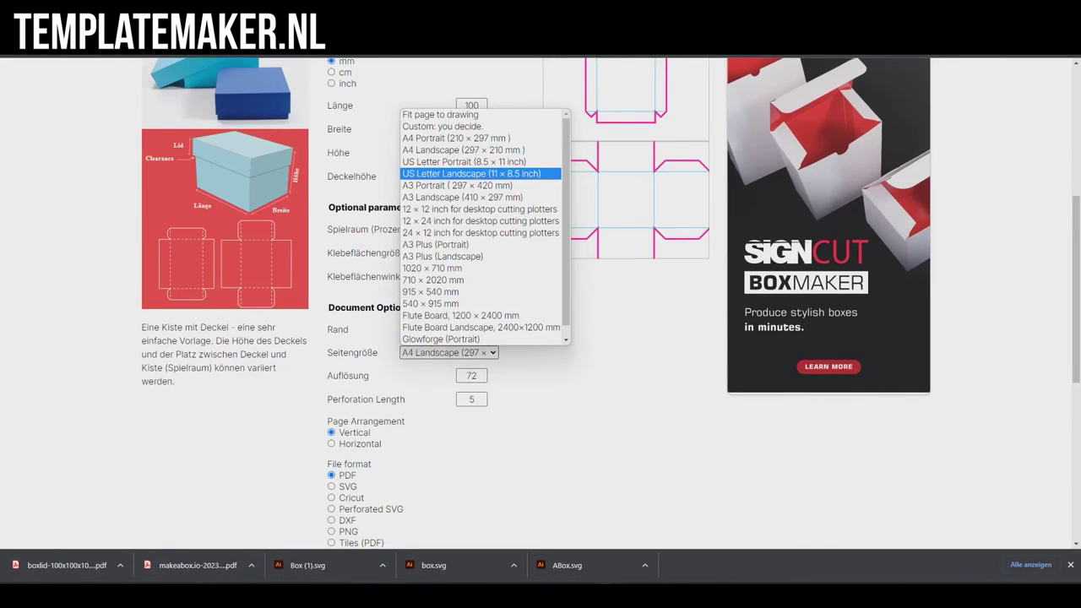
click(462, 197)
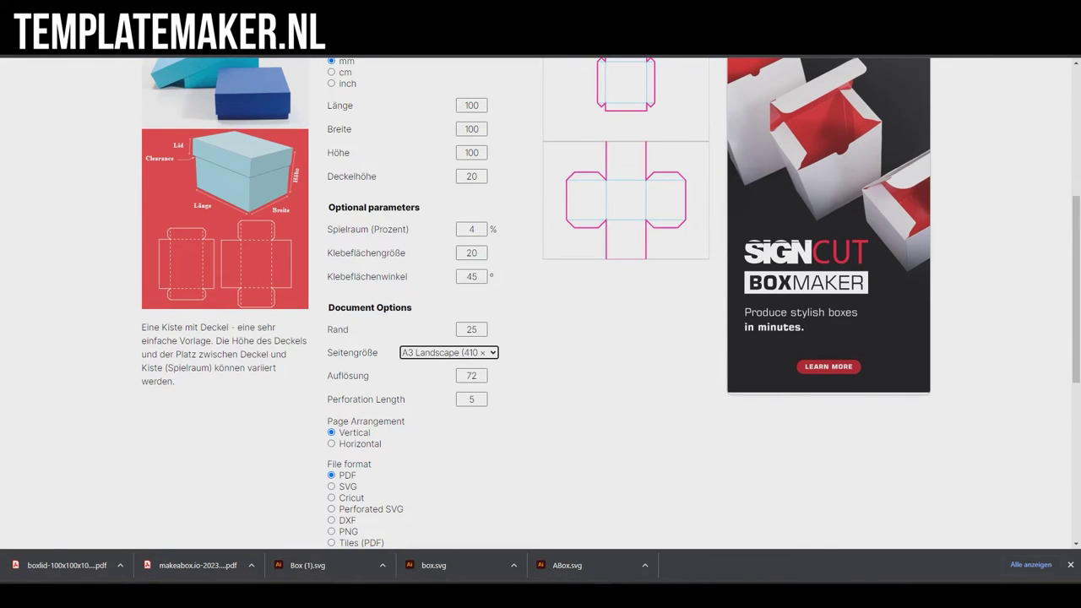
click(448, 352)
click(462, 185)
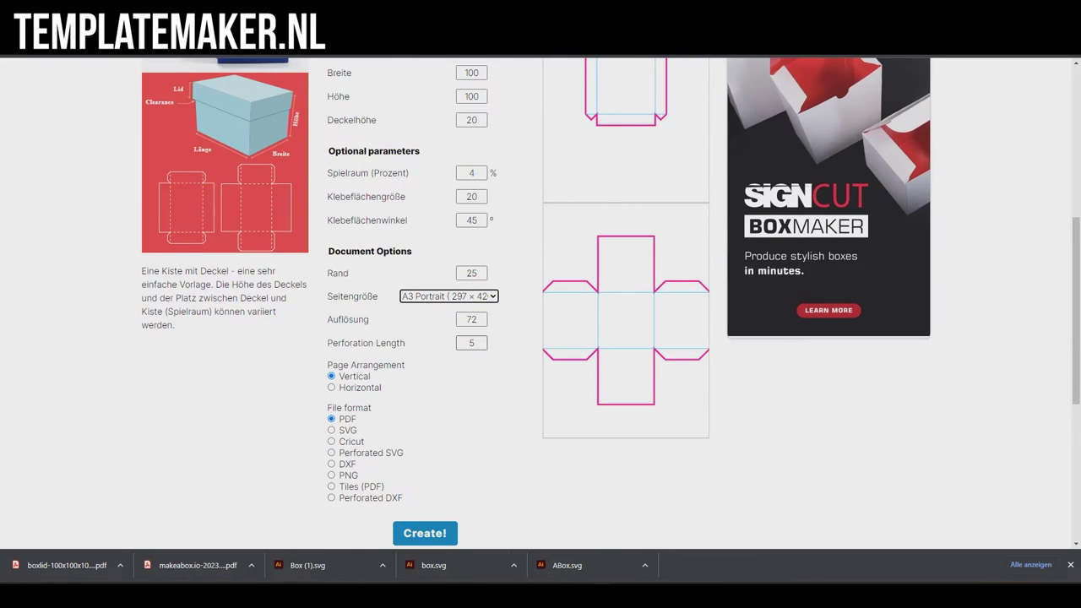
Step: Try a side-by-side lid and base layout, revert to stacked, and choose SVG output
key(Tab)
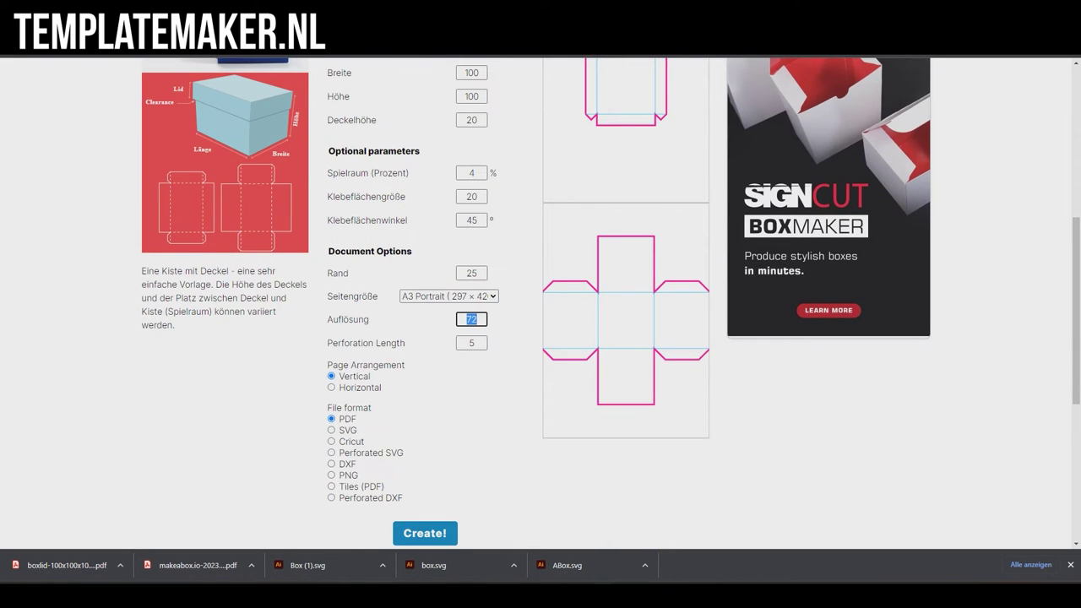
key(Tab)
key(Tab)
key(Down)
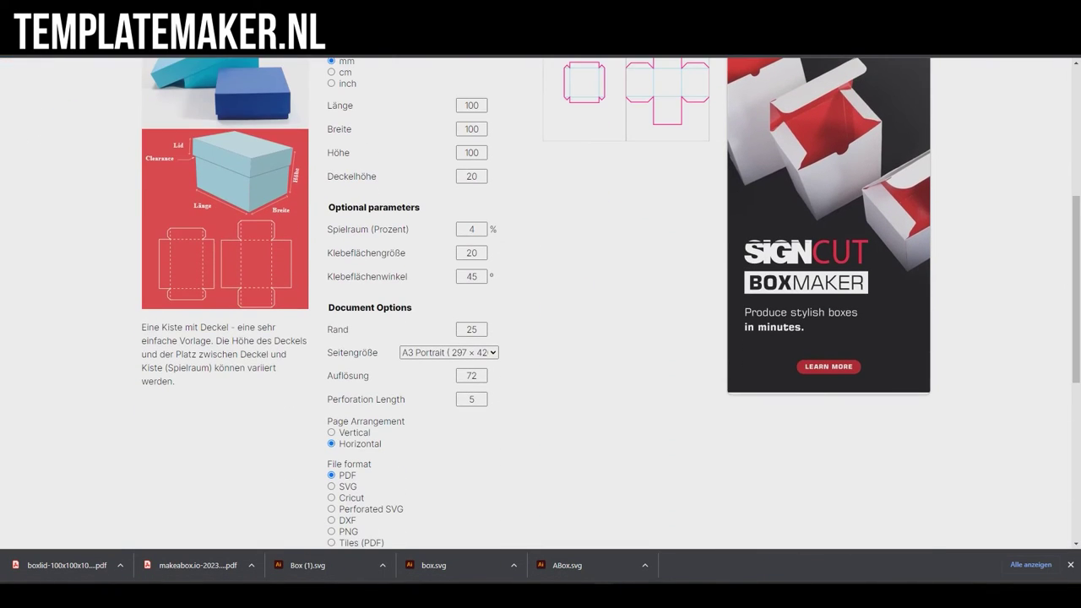
key(Up)
scroll(342, 346, down, 2)
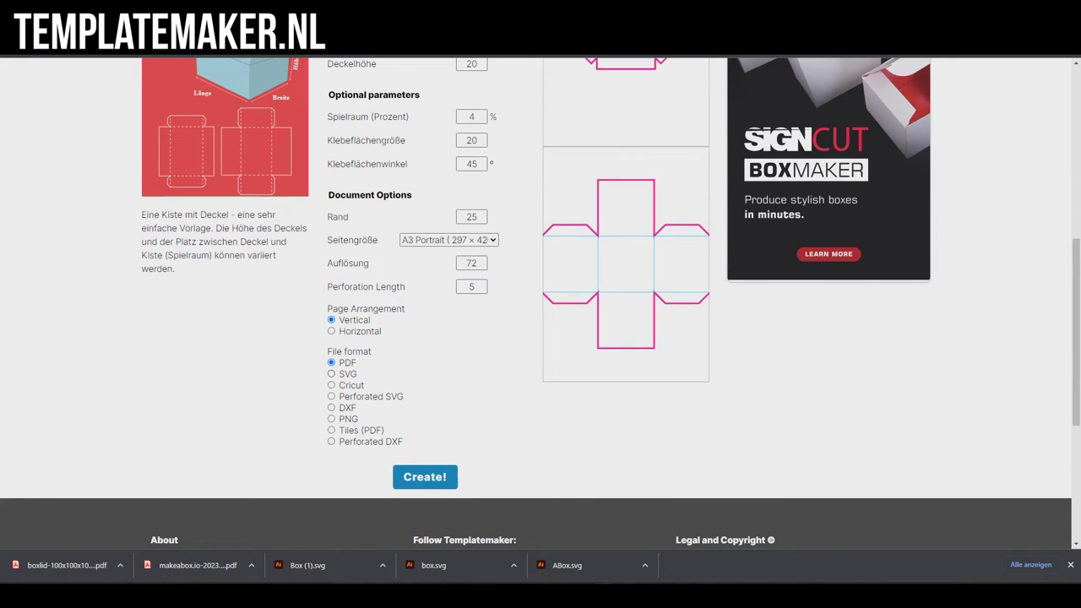
click(331, 373)
Step: Set the page size to 'Fit page to drawing' and create the SVG download
scroll(425, 477, up, 3)
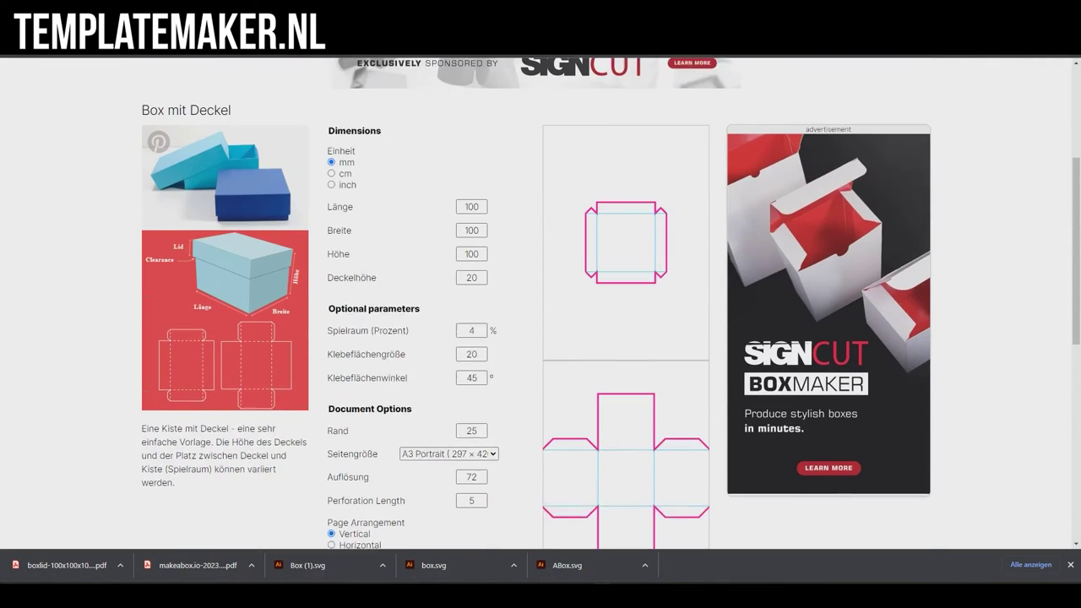
scroll(449, 338, down, 3)
click(449, 295)
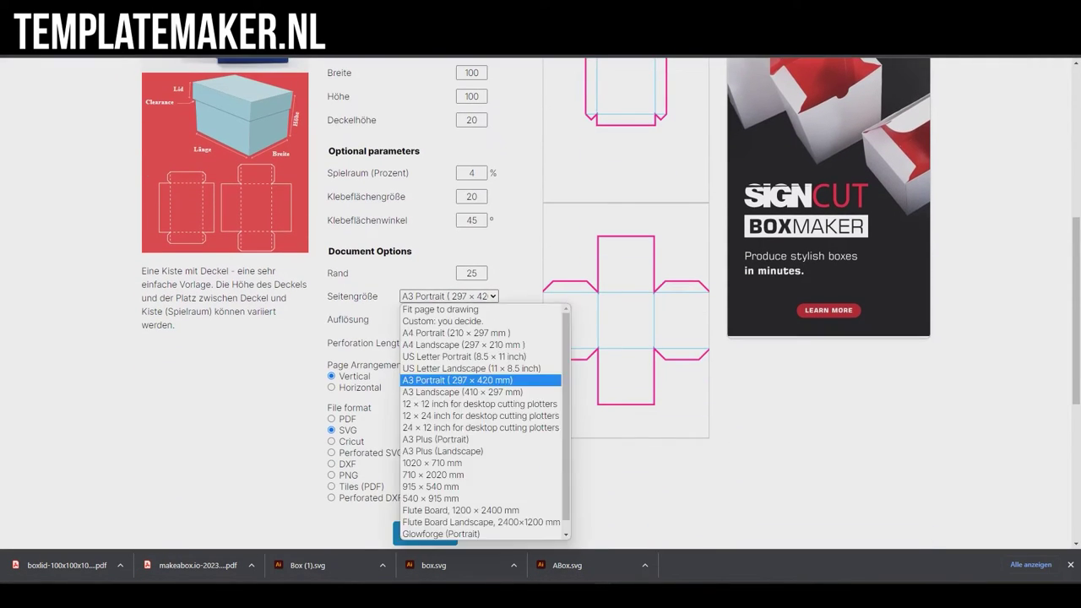
click(440, 309)
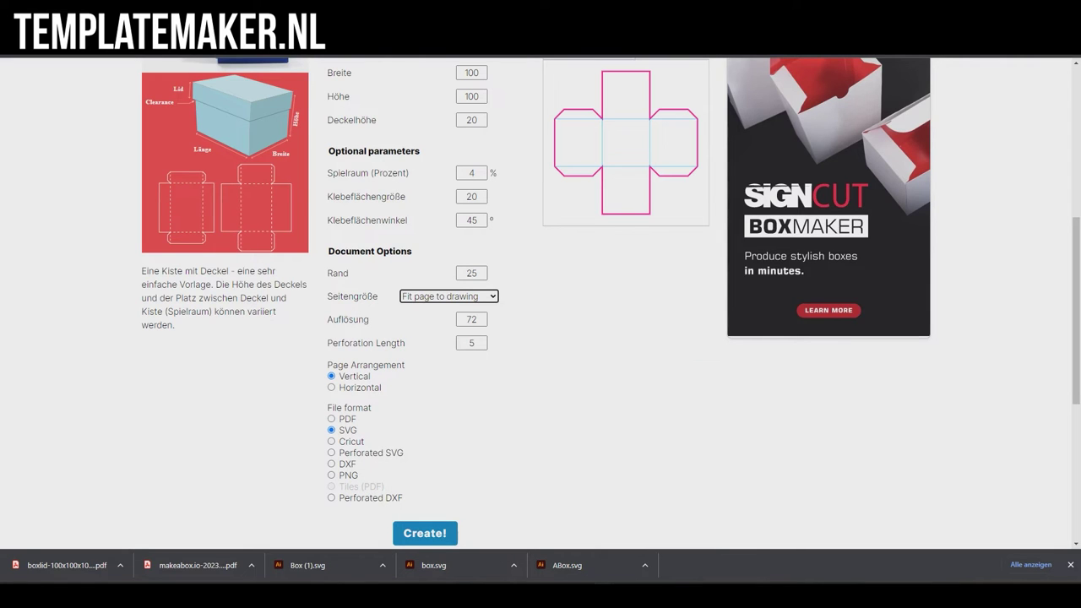
scroll(540, 304, up, 3)
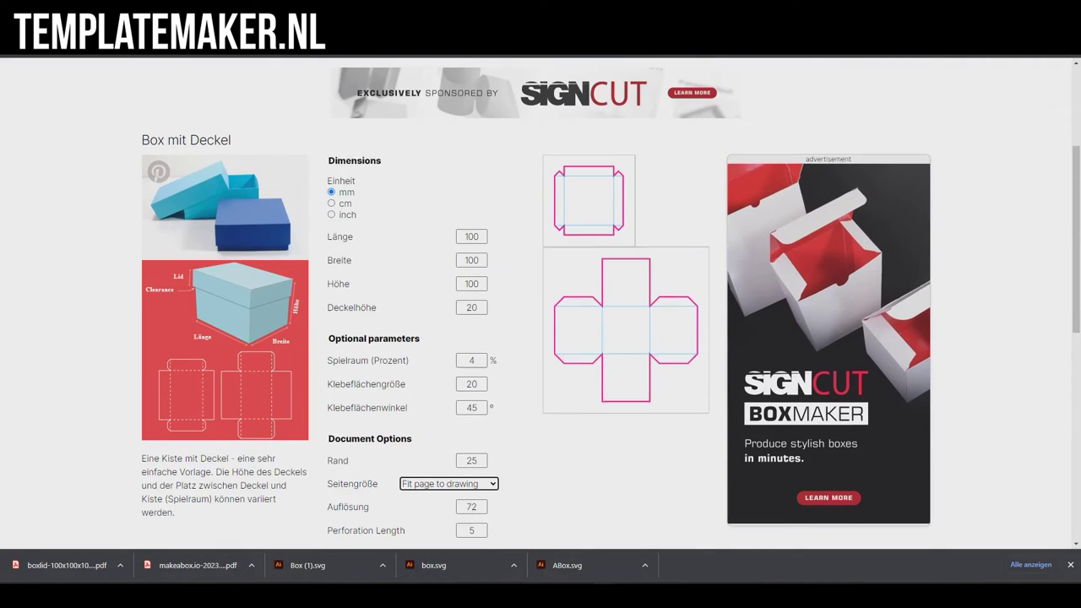
scroll(540, 304, down, 3)
click(424, 477)
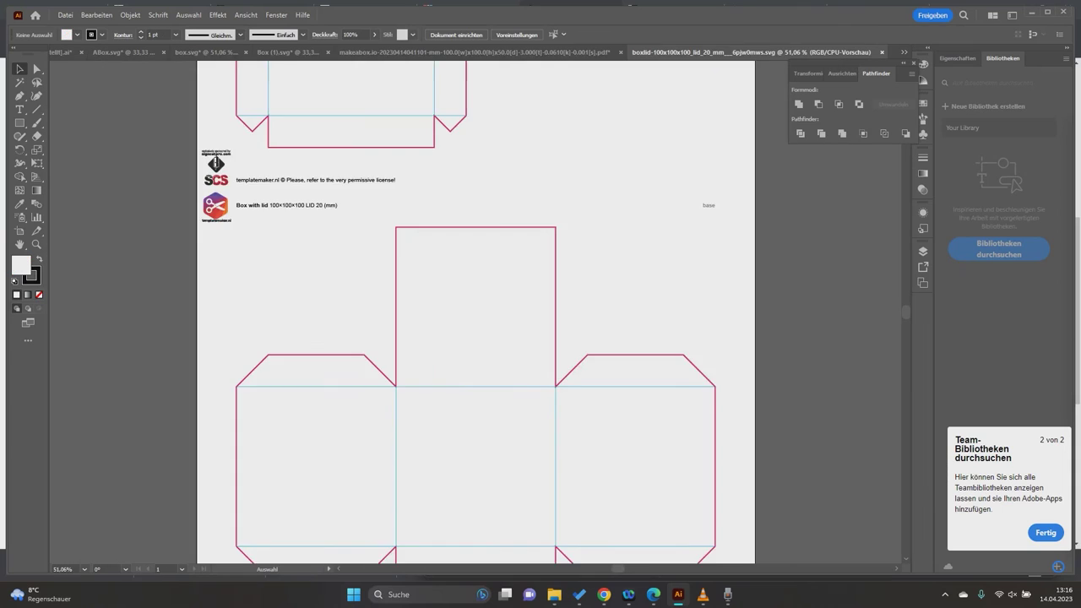
scroll(465, 192, up, 5)
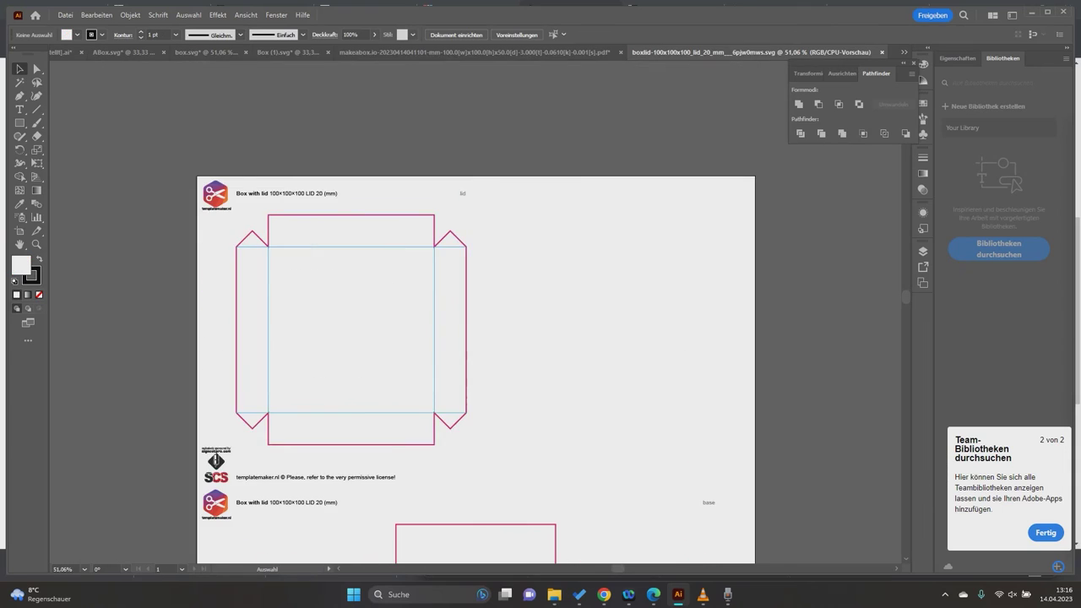
Step: Ungroup the lid template and delete its templatemaker logo, SCS logo and license text
click(465, 193)
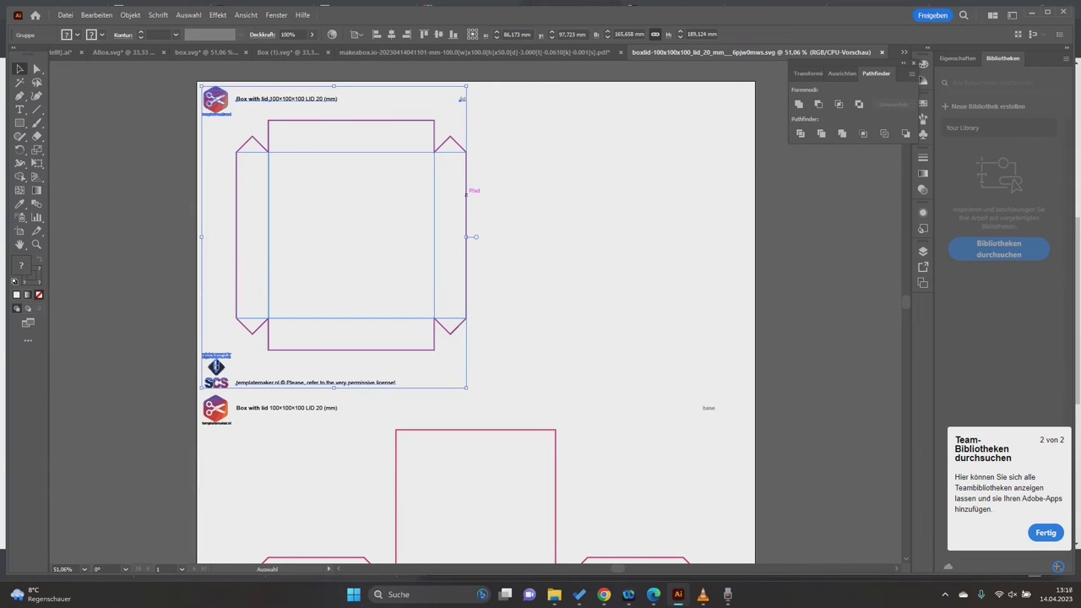
right_click(225, 107)
click(278, 259)
right_click(221, 95)
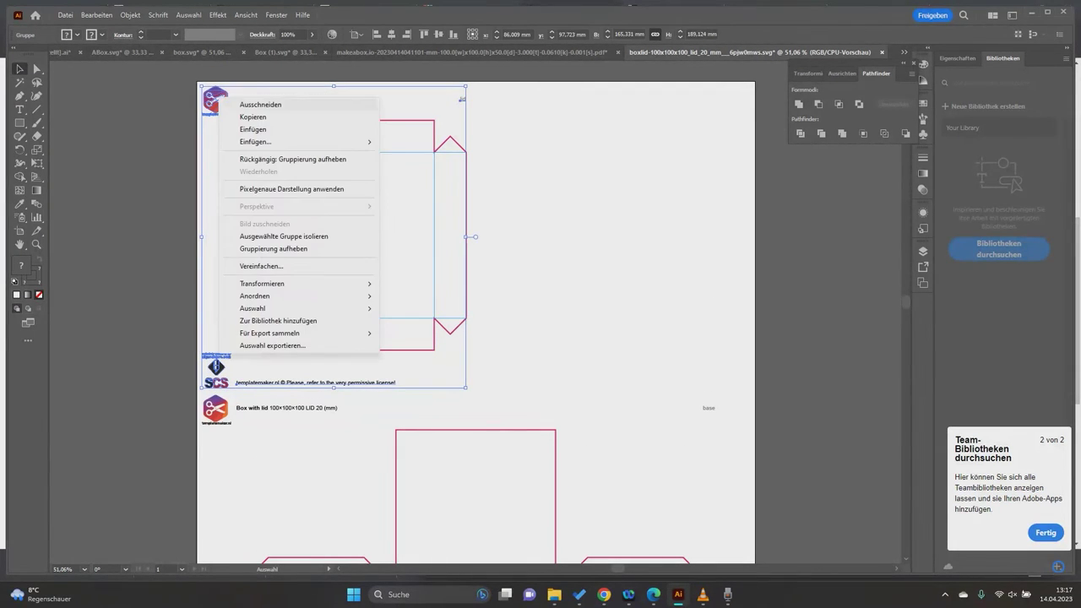
click(351, 103)
click(215, 100)
key(Delete)
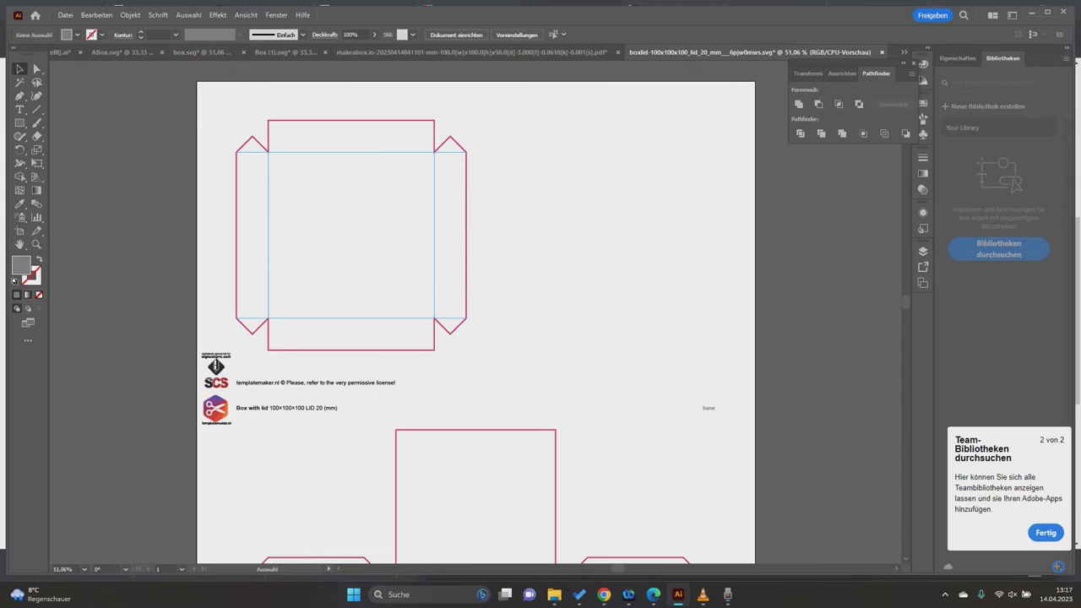
click(216, 370)
scroll(218, 372, down, 2)
key(Delete)
Step: Delete the base template's logo and title group
scroll(228, 341, down, 2)
click(216, 253)
right_click(225, 250)
click(253, 396)
right_click(221, 253)
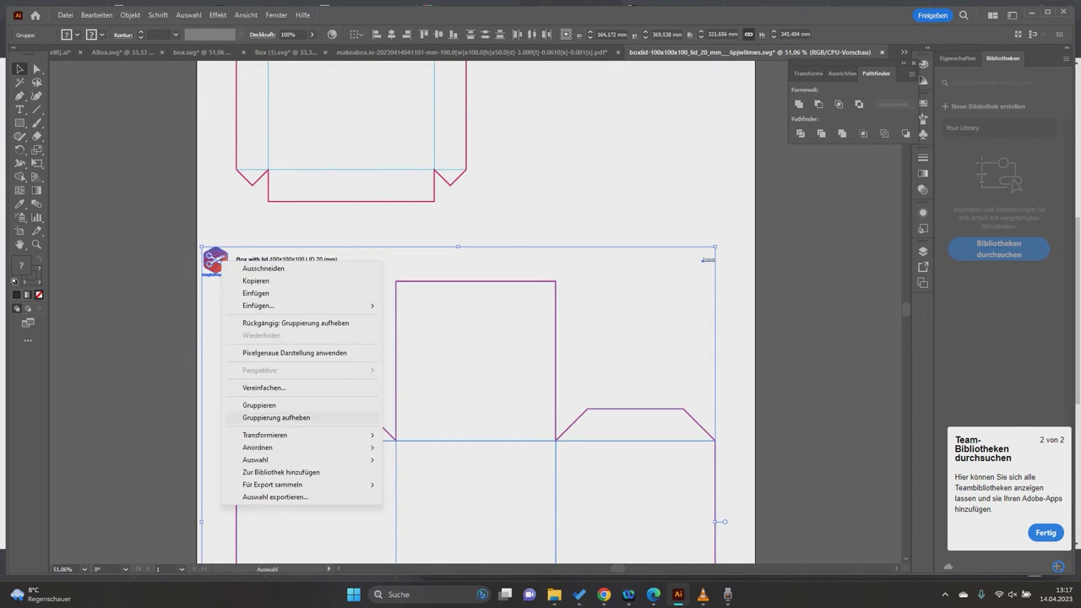
click(216, 259)
key(Delete)
scroll(216, 258, down, 3)
scroll(216, 338, down, 5)
click(217, 517)
key(Delete)
Step: Thin the lid outline to a 0.1 pt stroke and make its fold lines black
scroll(217, 422, up, 10)
click(437, 118)
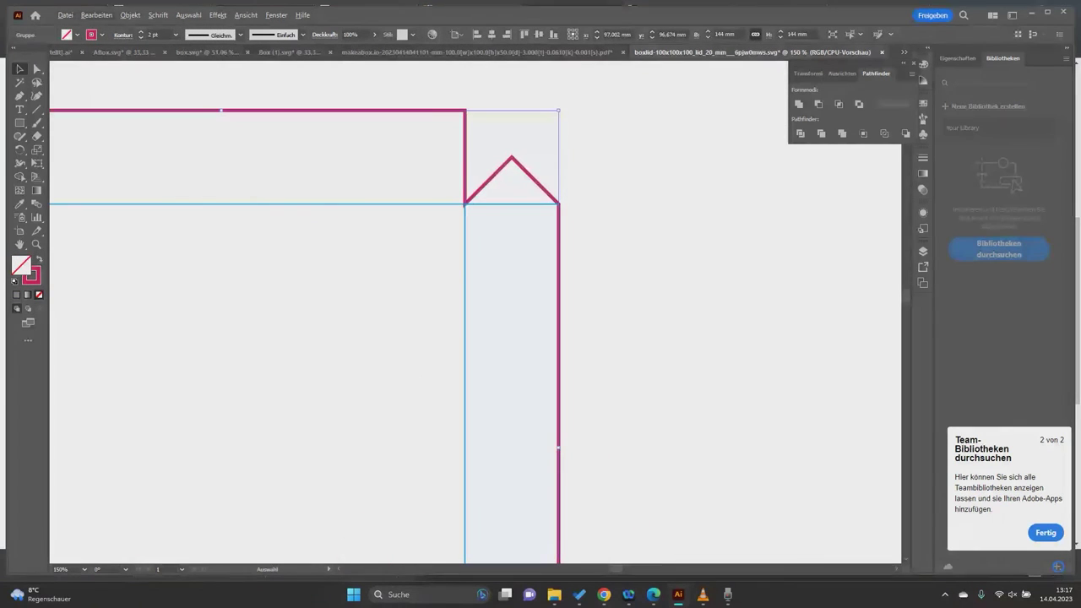
scroll(422, 105, up, 5)
key(Return)
click(451, 202)
scroll(451, 202, down, 2)
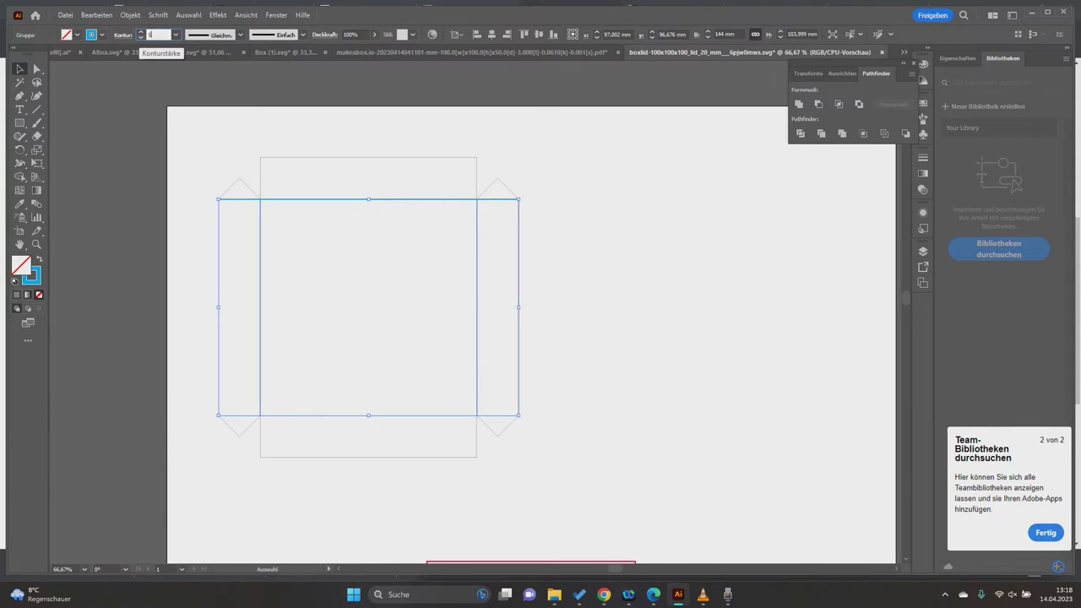
click(273, 188)
click(274, 198)
click(494, 431)
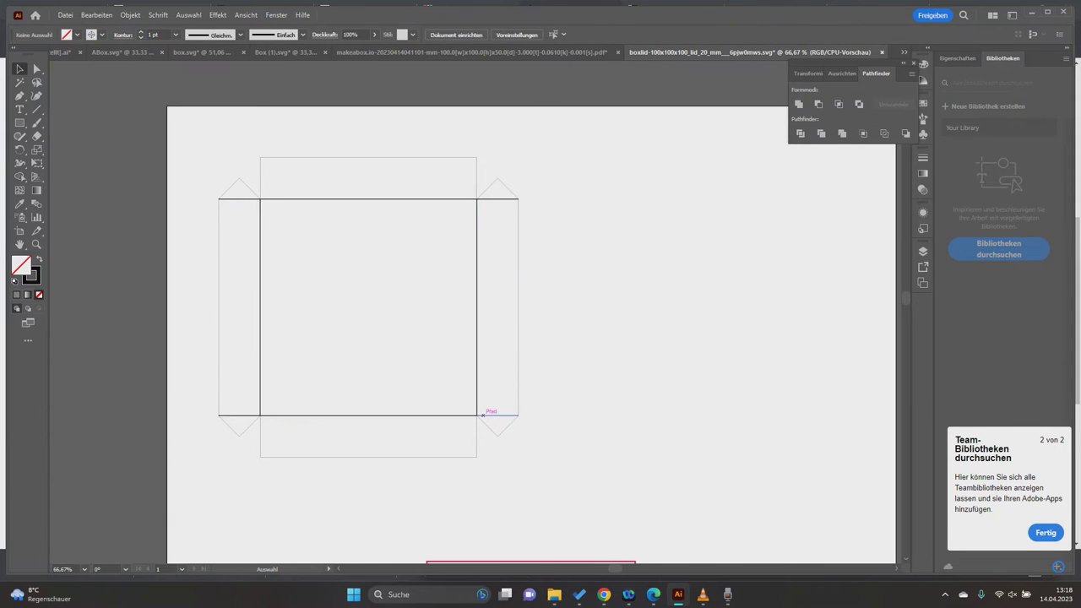
Step: Restyle the magenta base outline and its fold-line rectangles as thin black strokes, then deselect all
scroll(427, 301, down, 5)
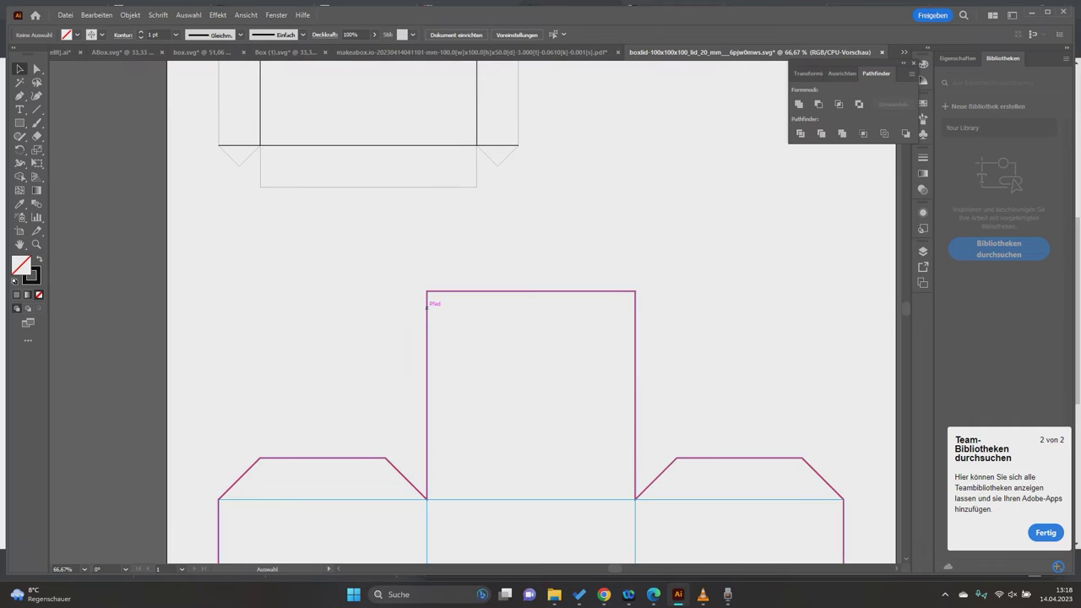
click(427, 301)
key(Delete)
scroll(530, 338, down, 2)
click(322, 310)
scroll(455, 319, down, 3)
click(549, 316)
click(76, 34)
key(Escape)
key(ctrl+shift+a)
scroll(502, 317, down, 2)
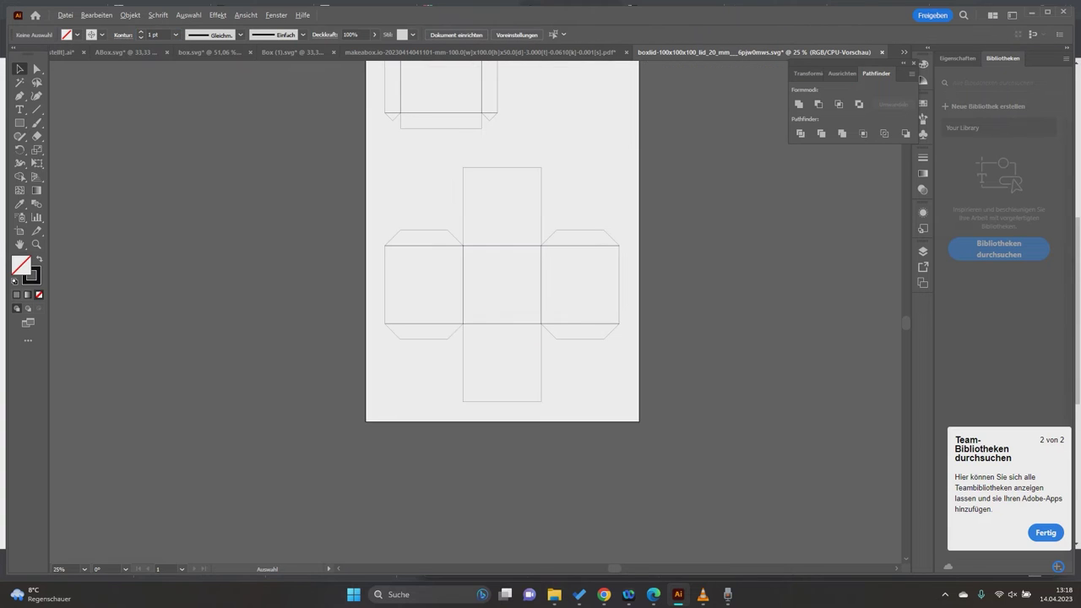
scroll(502, 317, up, 3)
scroll(566, 244, down, 1)
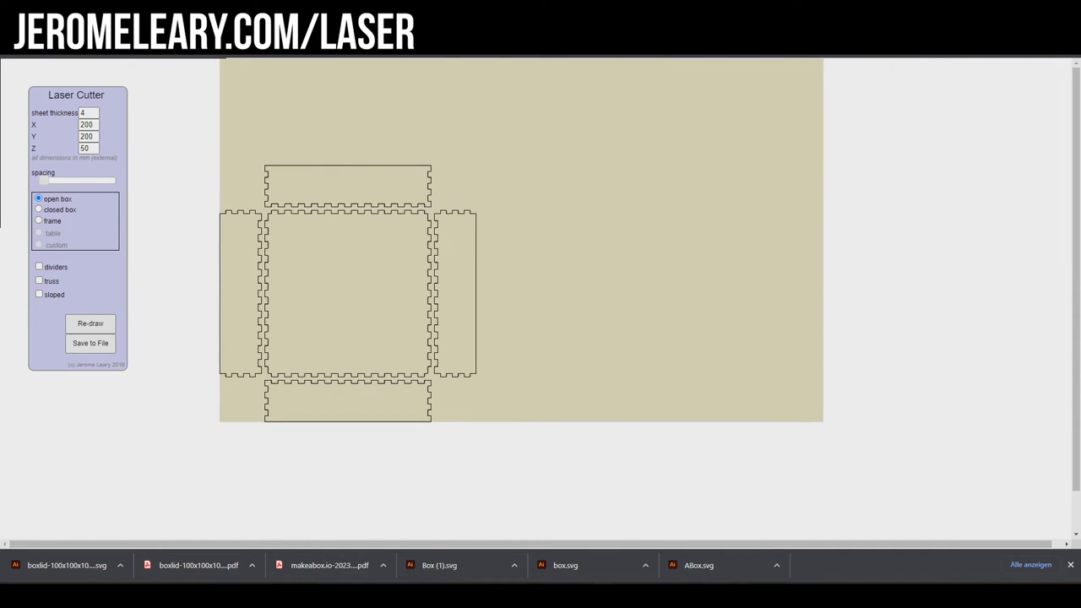
Step: Set the sheet thickness to 3 and the box size to 100 × 100 × 60
click(88, 113)
key(ctrl+a)
text(3)
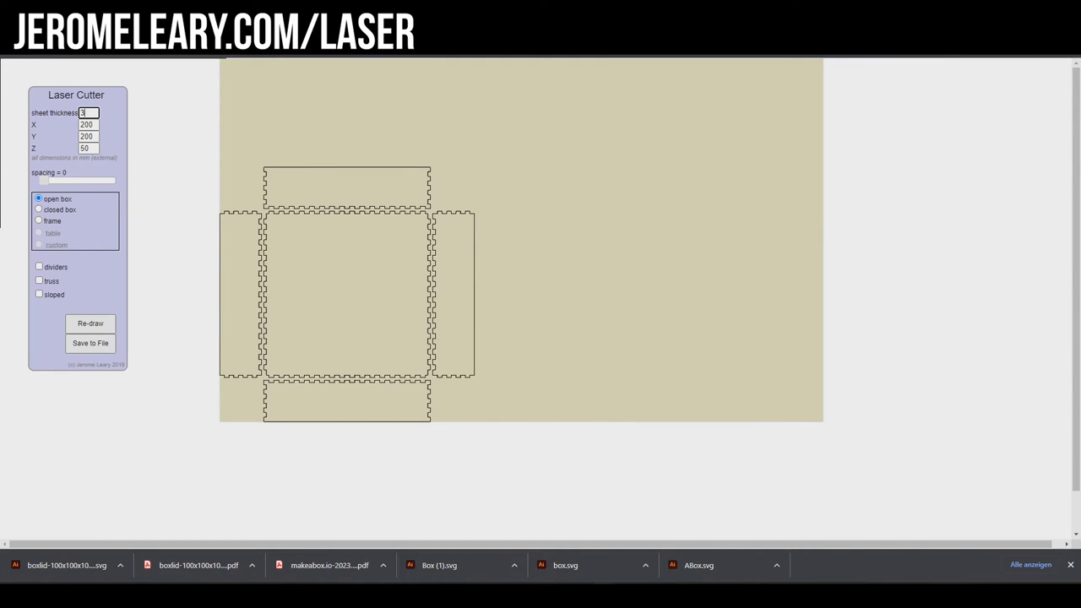
key(Tab)
text(100)
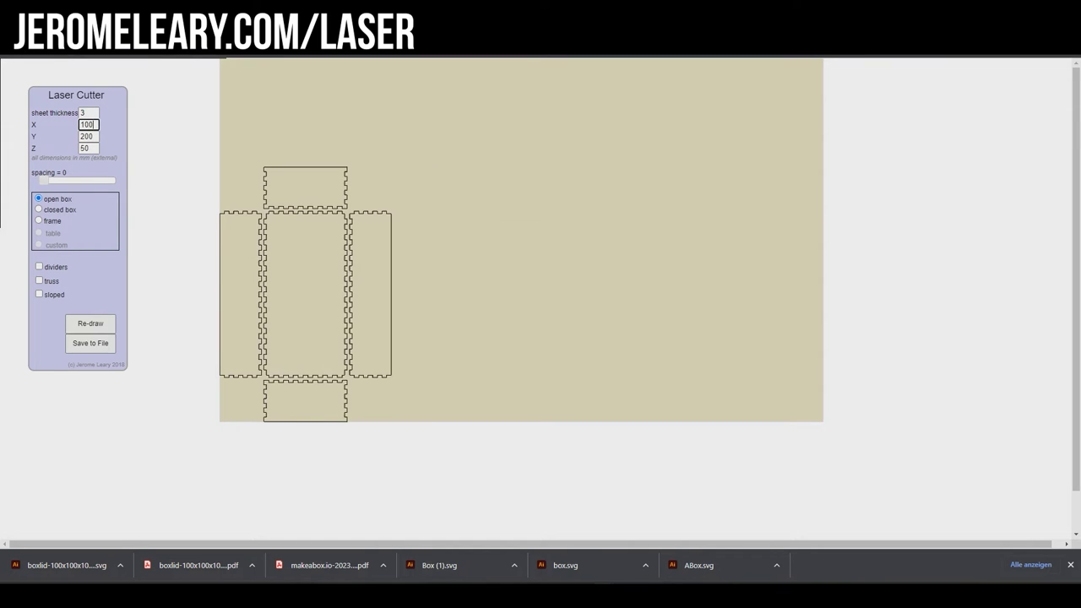
key(Tab)
text(1)
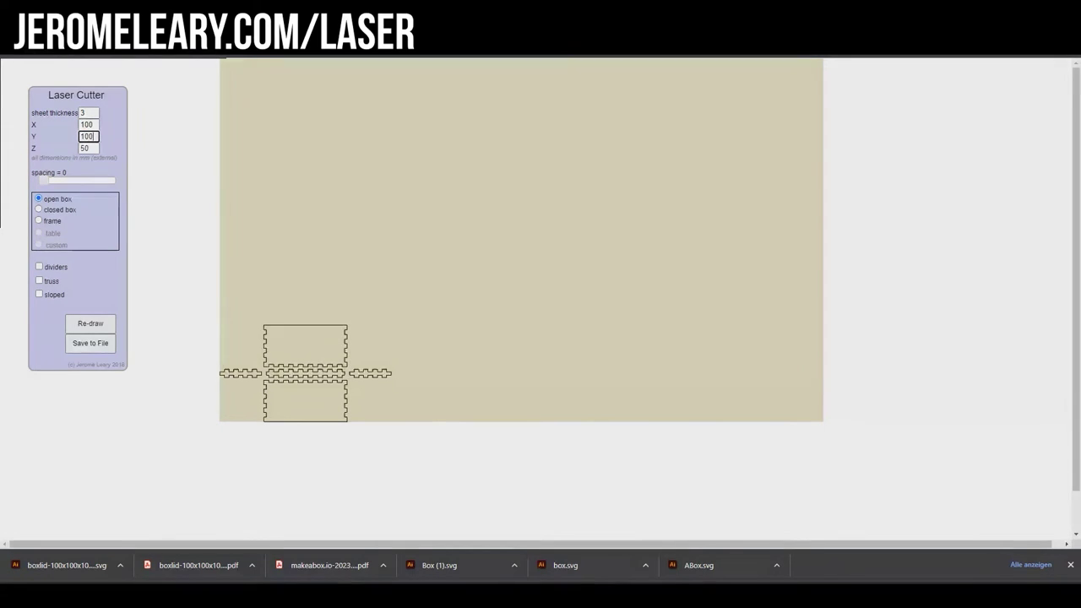
text(00)
key(Tab)
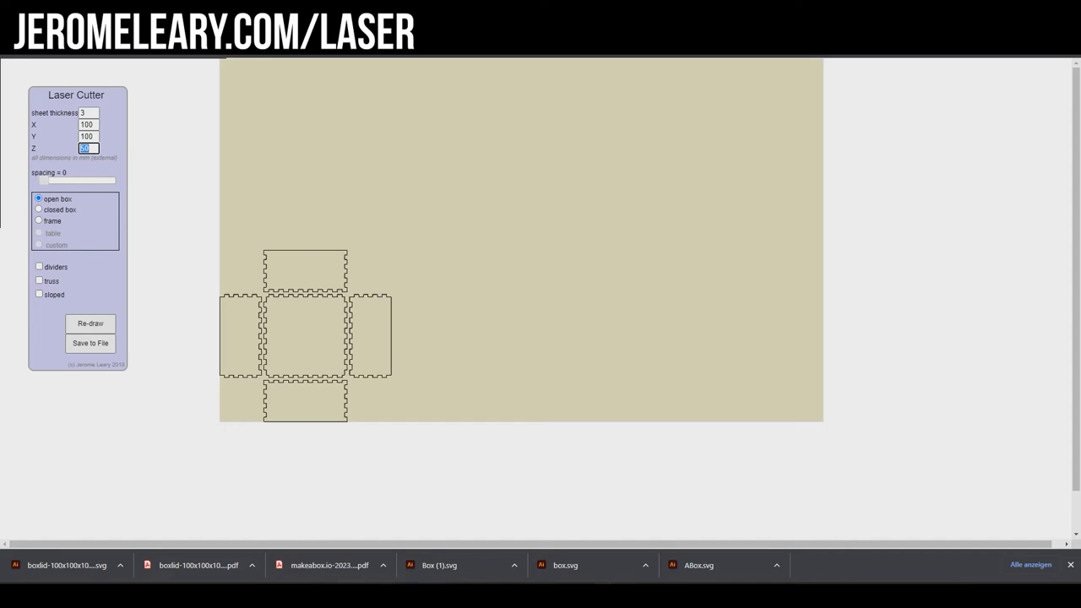
text(50)
text(60)
key(BackSpace)
key(BackSpace)
key(BackSpace)
key(BackSpace)
text(60)
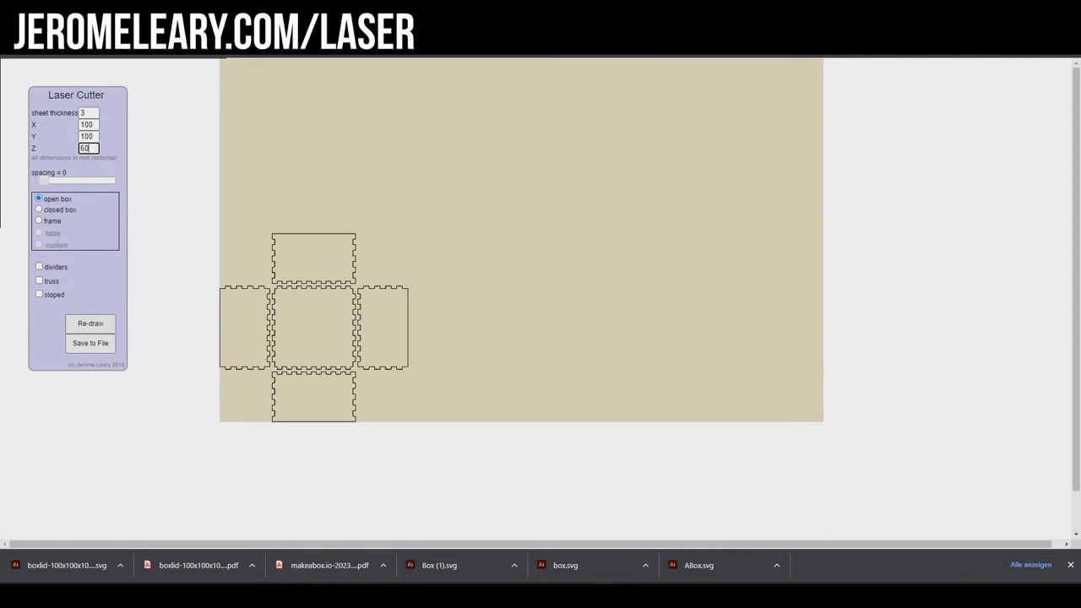
Step: Widen the finger-joint spacing, switch to a frame design and redraw with frame width 10
drag(44, 179, 63, 180)
drag(62, 180, 98, 179)
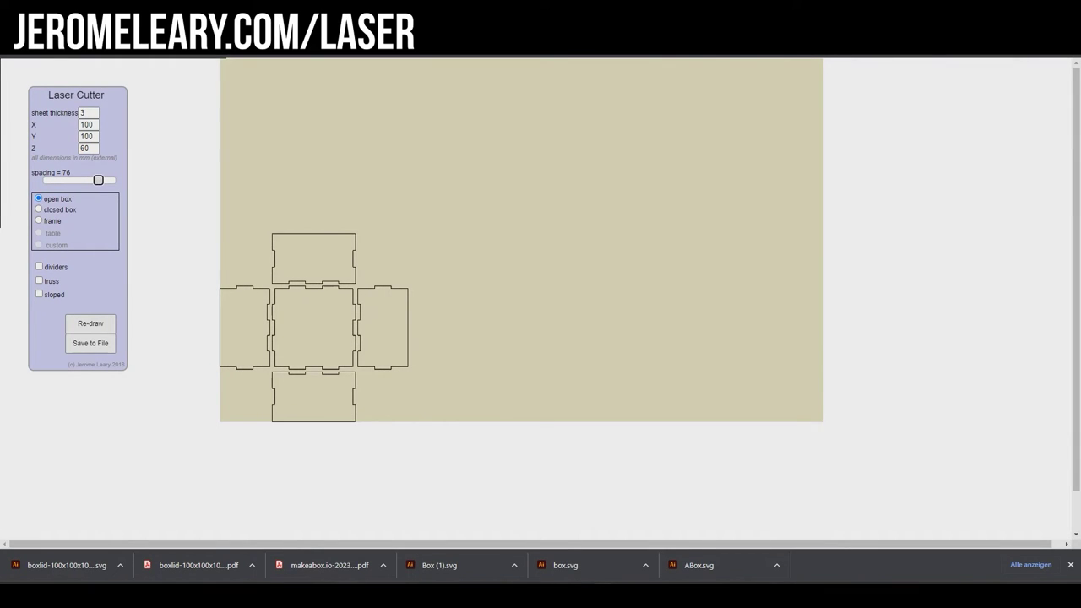
click(38, 209)
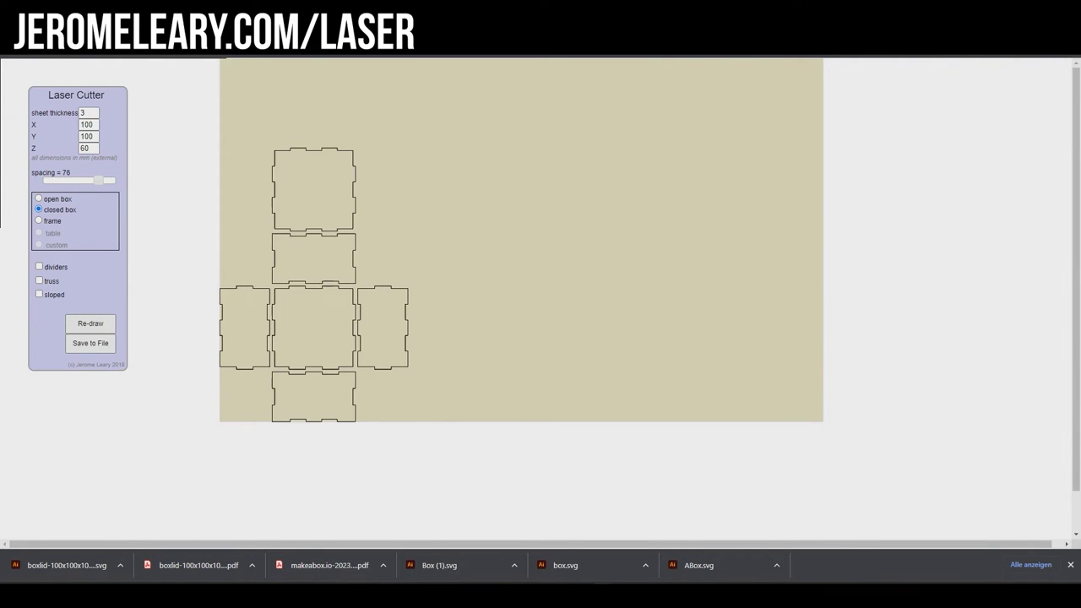
click(38, 221)
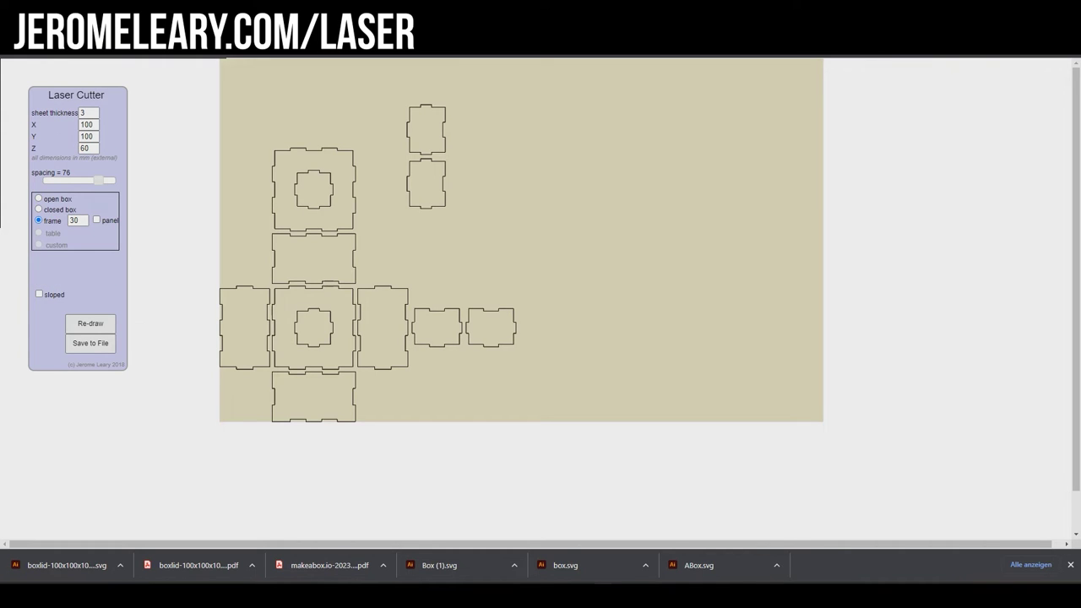
double_click(75, 219)
text(10)
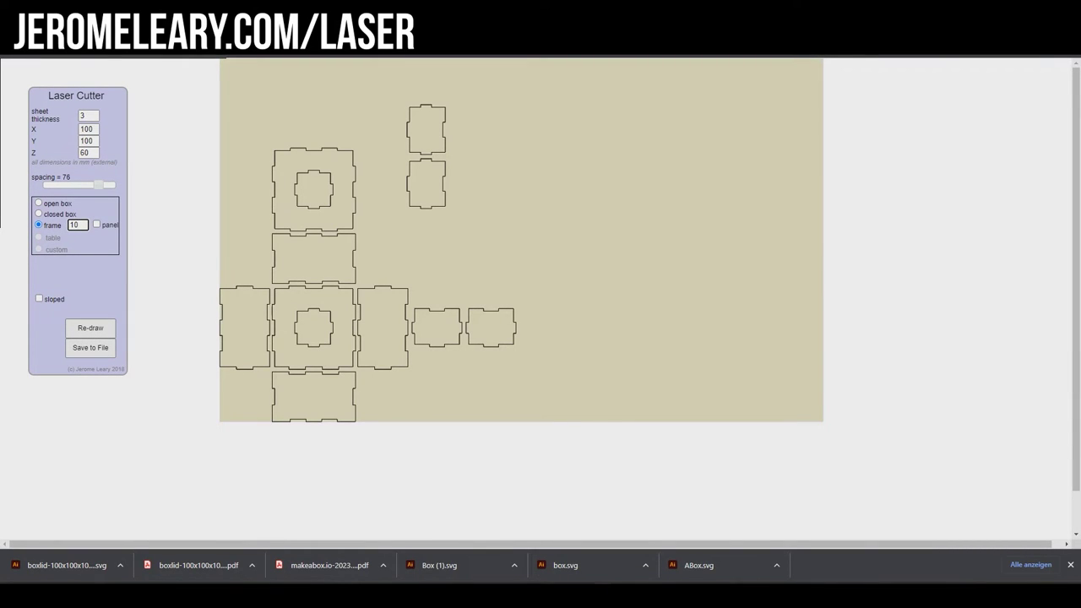
key(Tab)
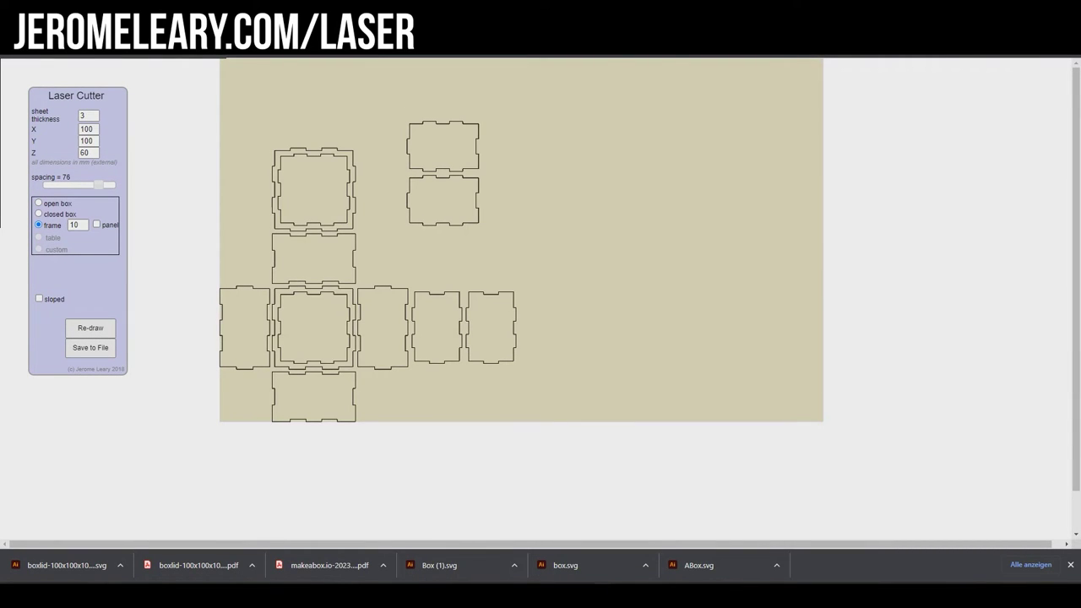
Step: Redraw with frame width 40 and panels, then make it an open box with 2 dividers
double_click(74, 224)
text(40)
key(Tab)
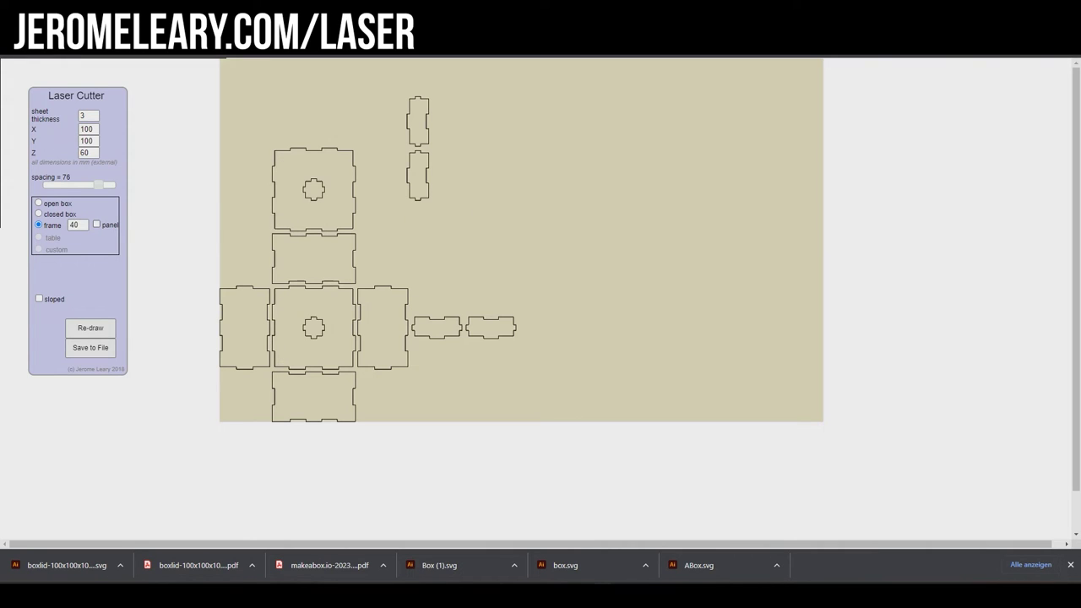
key(space)
key(space)
click(38, 203)
click(39, 271)
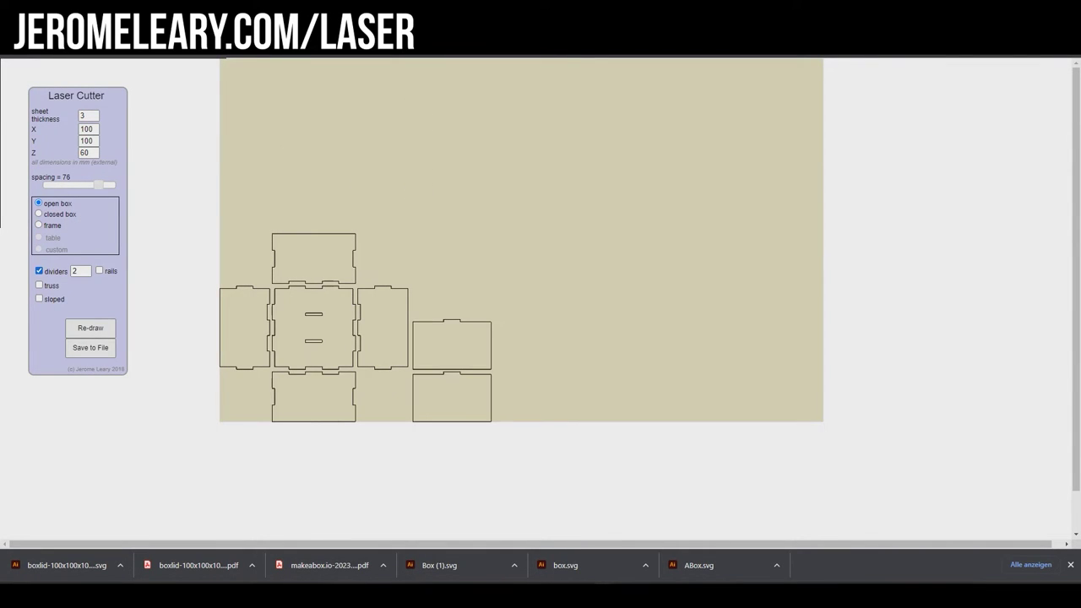
drag(76, 95, 97, 97)
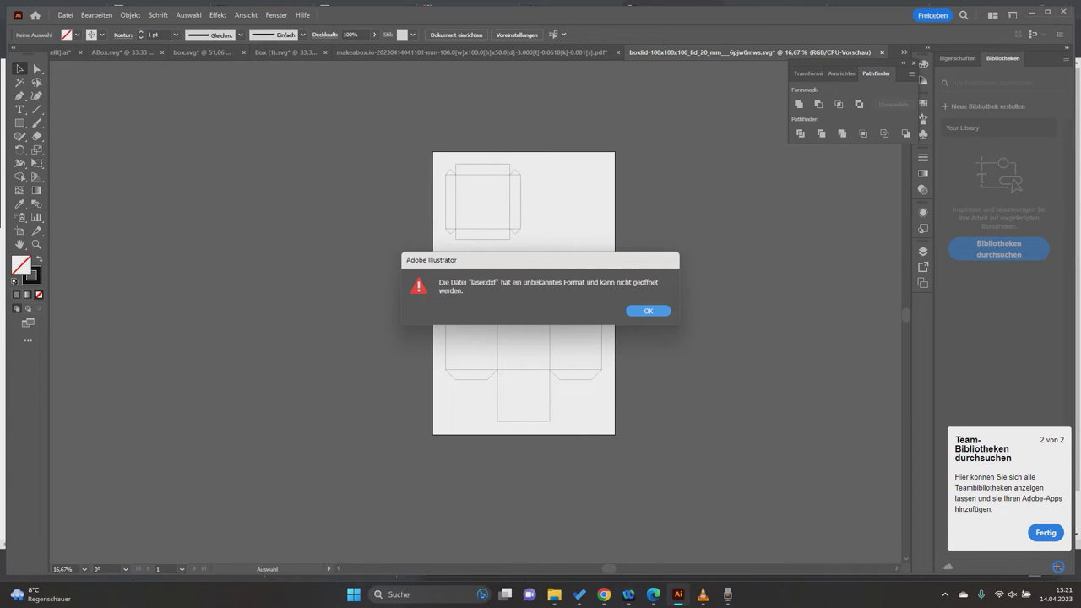
Step: Dismiss the error saying laser.dxf has an unknown format
key(Return)
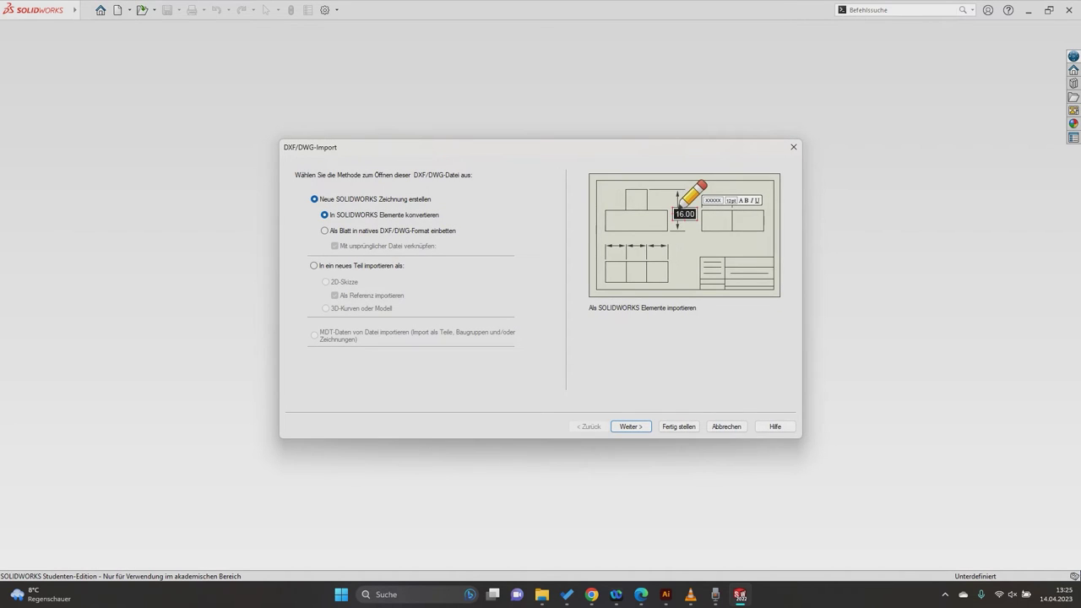
Step: Import the DXF into a new part with units set to millimetres
click(314, 265)
click(630, 426)
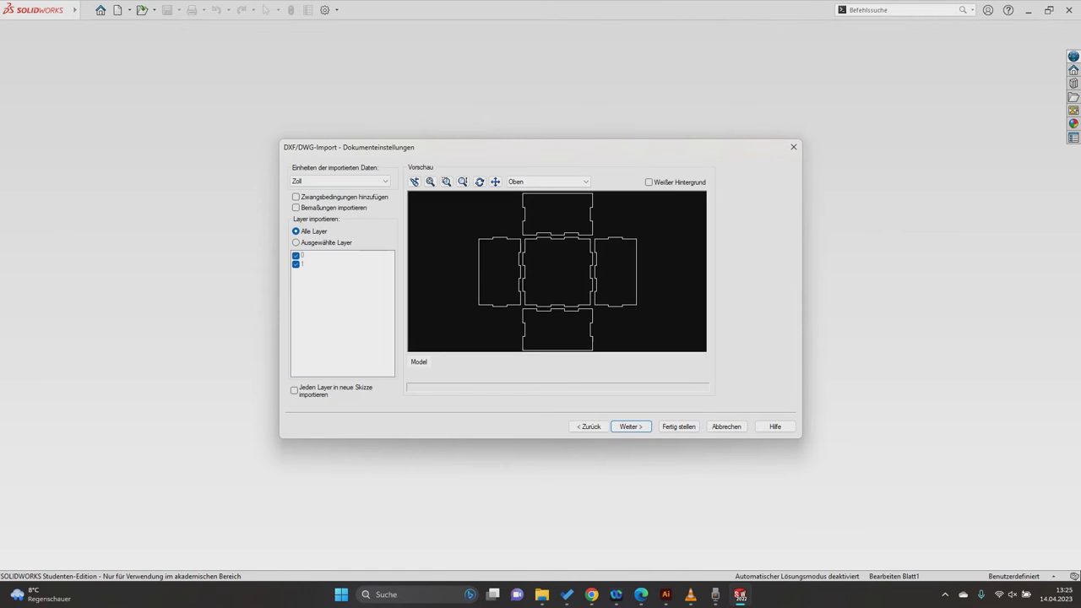
click(339, 181)
click(338, 212)
key(Return)
key(Return)
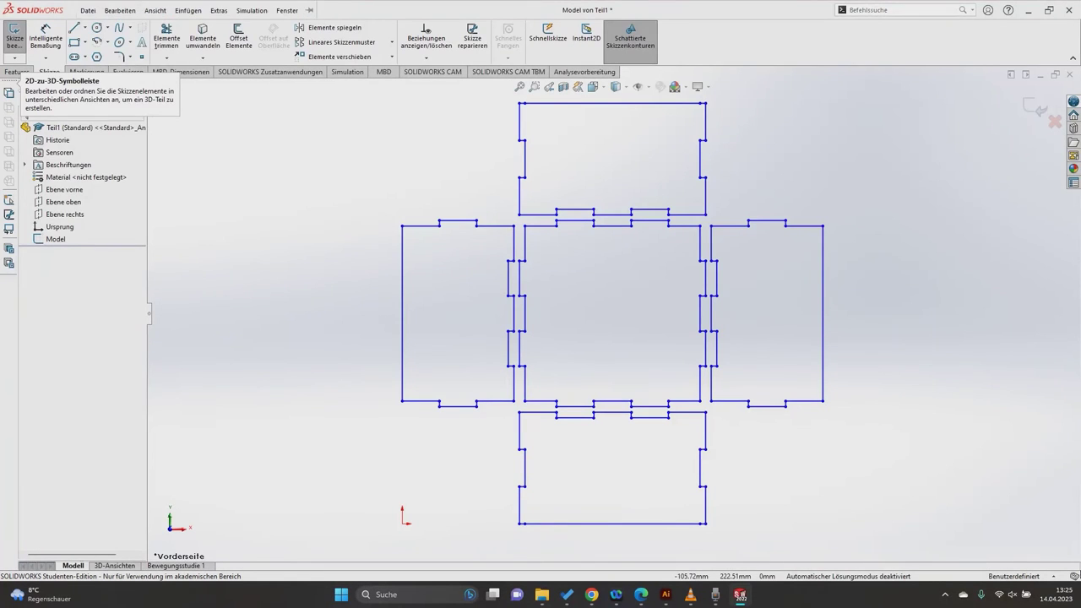
Step: Save the part as a DXF file via Speichern unter
key(alt+d)
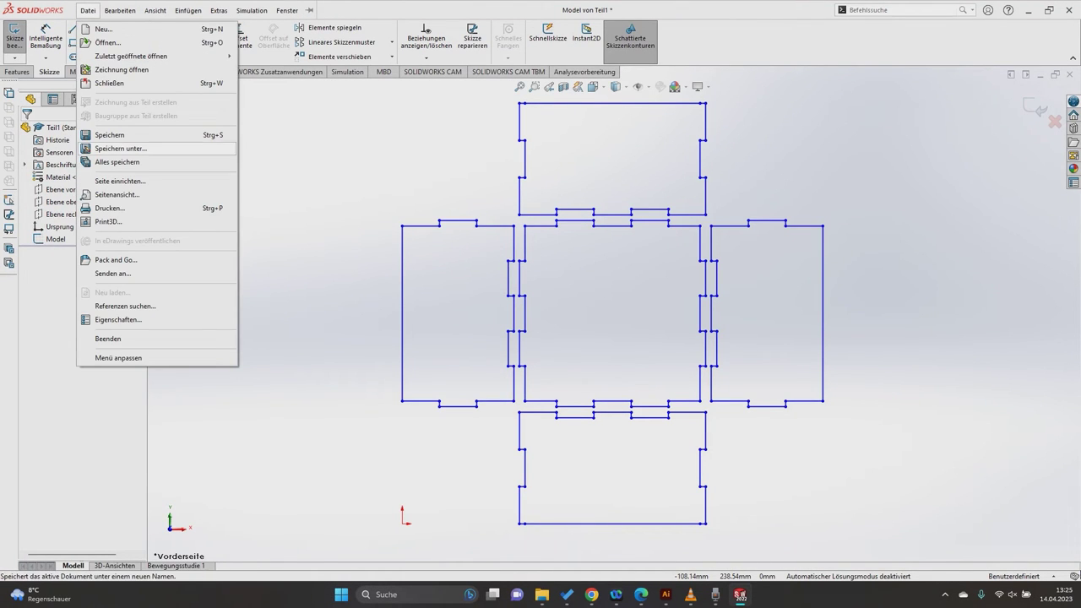
key(Return)
click(655, 357)
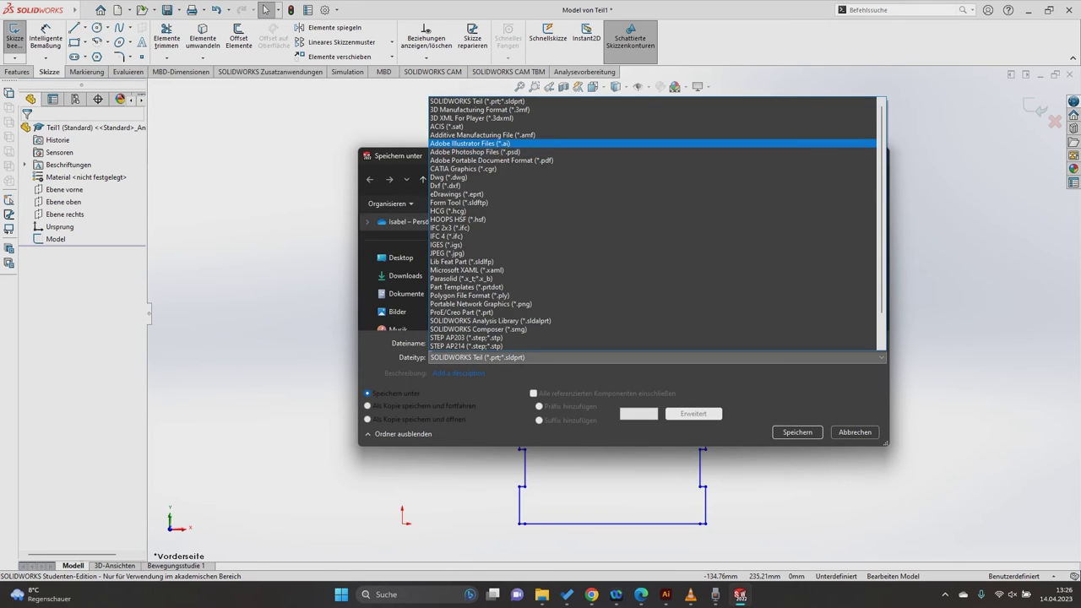
scroll(653, 330, down, 1)
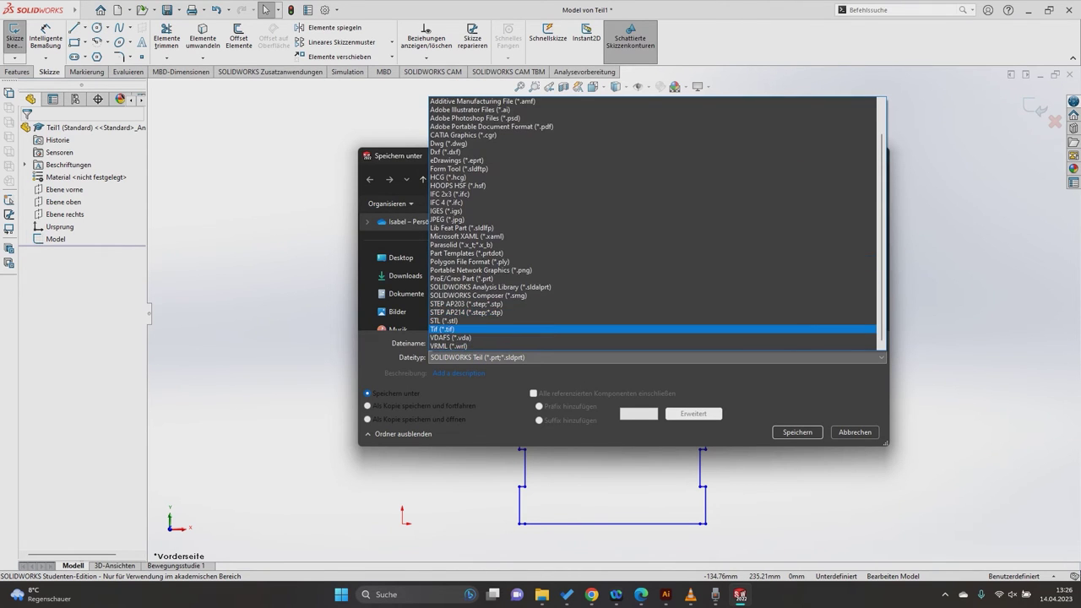
key(d)
key(d)
key(Return)
key(Return)
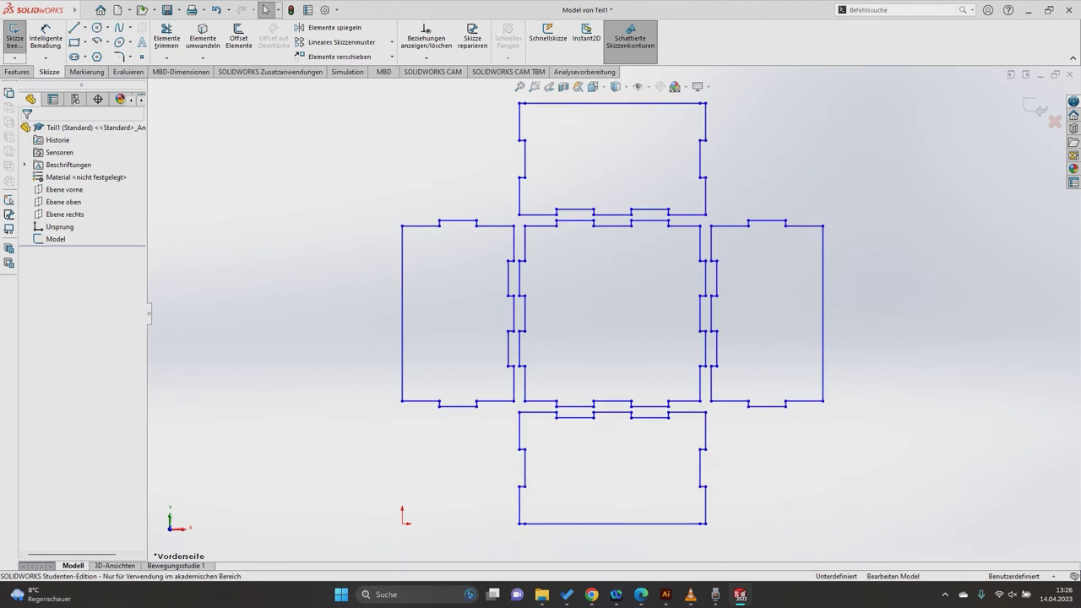
key(Return)
key(Return)
Step: Open Teil1.DXF at original size, delete the SOLIDWORKS watermark and butt the right panel against the centre
key(alt+Tab)
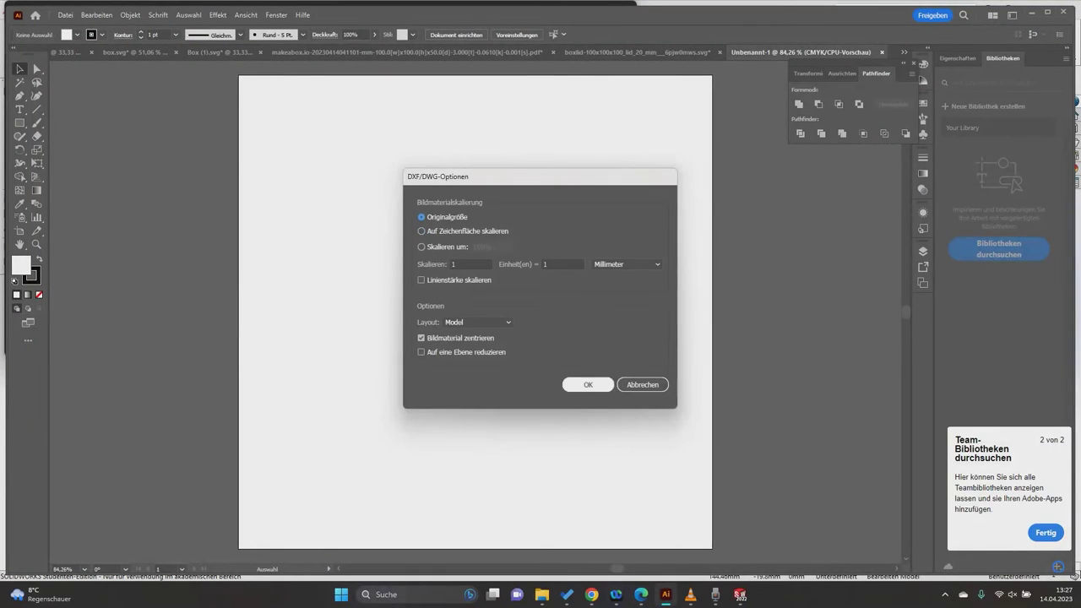
key(Return)
key(Return)
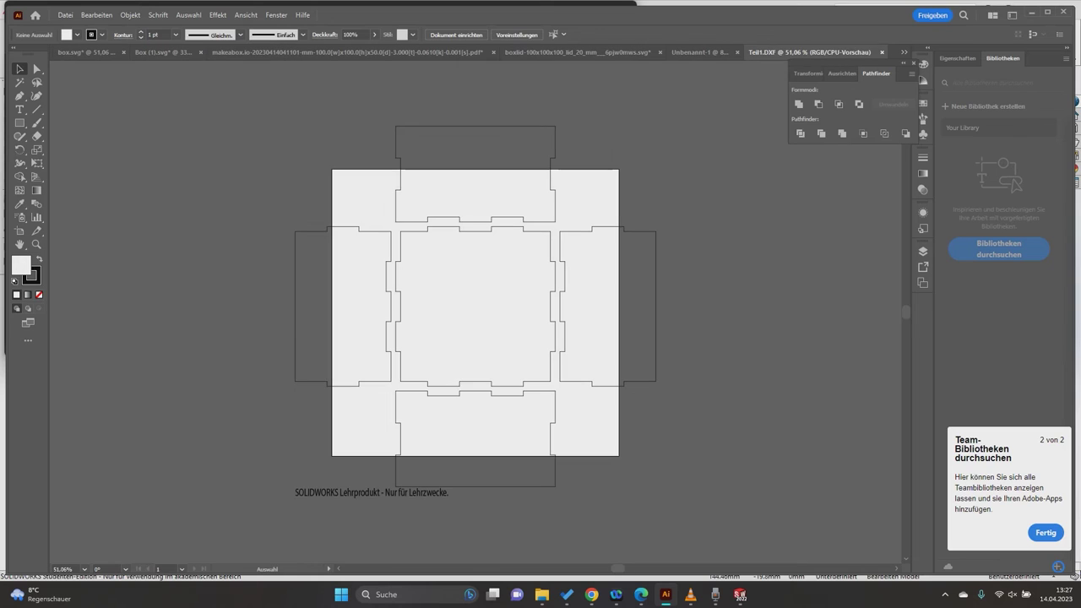
key(Delete)
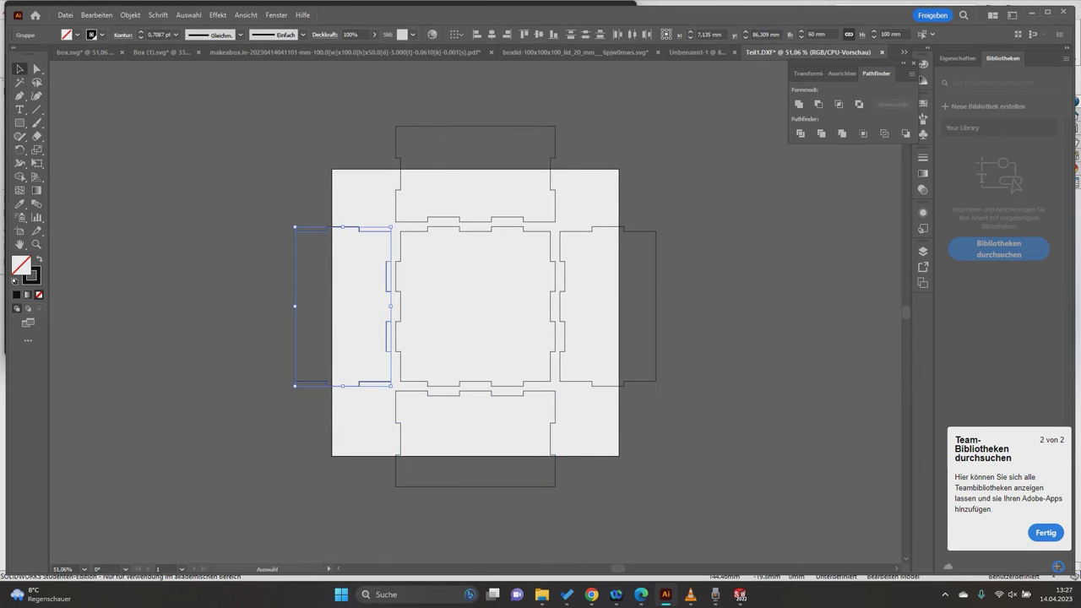
right_click(389, 384)
click(389, 385)
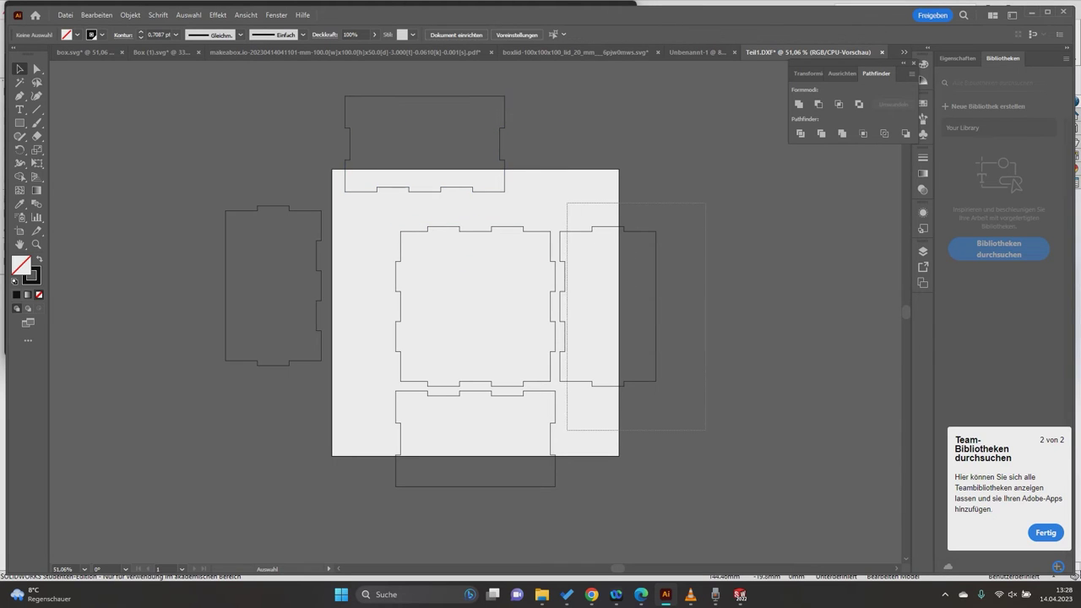
drag(667, 306, 608, 305)
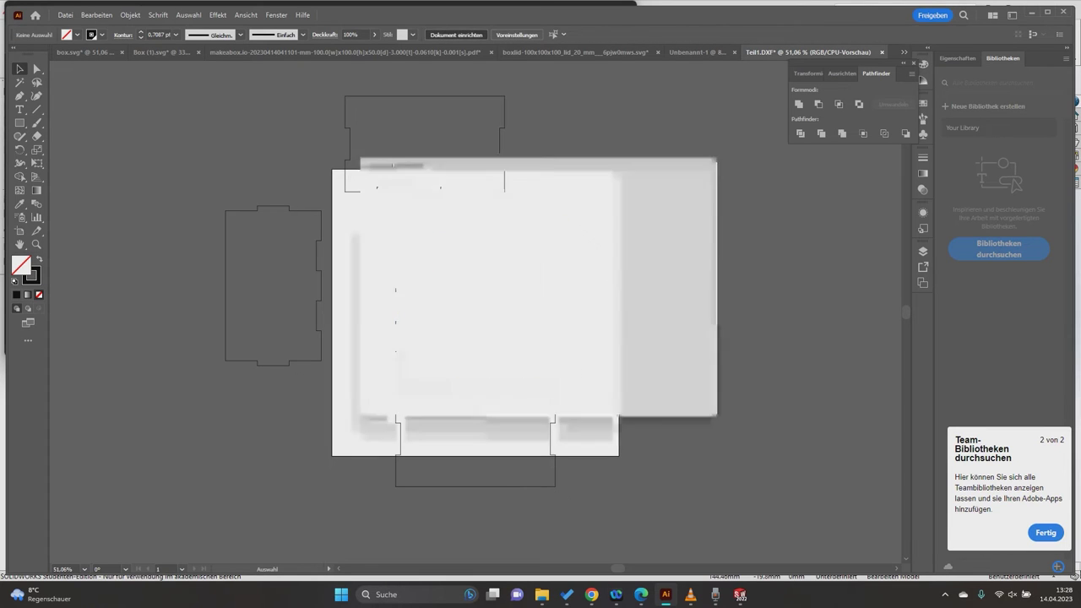
Step: Resize the artboard to 500 × 250 mm
key(shift+o)
text(500)
key(Tab)
text(250)
key(Return)
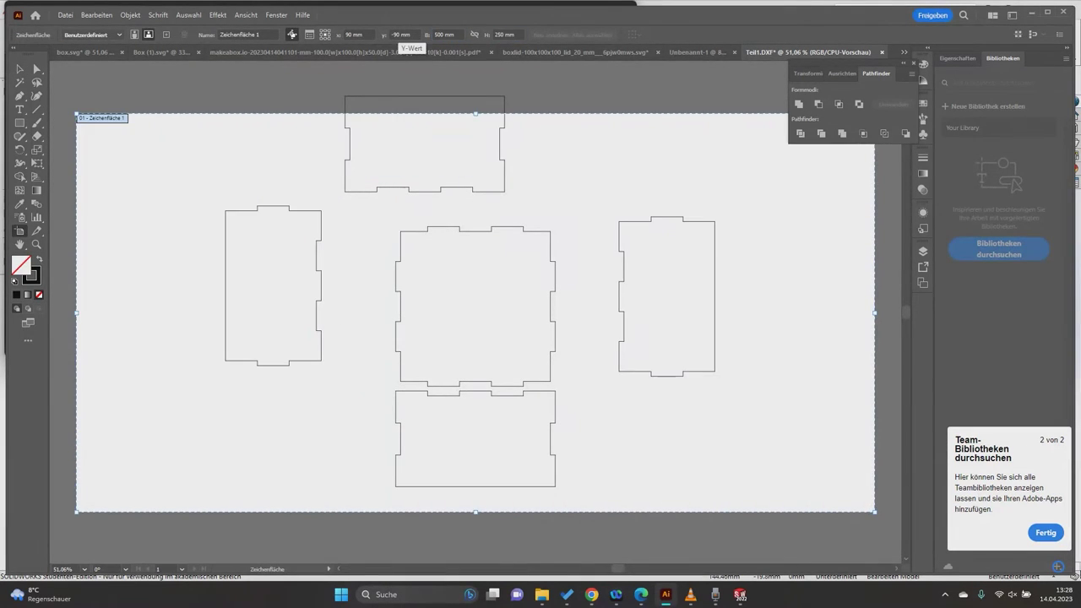
key(Escape)
Step: Pack the top piece, centre square and another panel into the artboard's top-left corner
drag(344, 189, 90, 211)
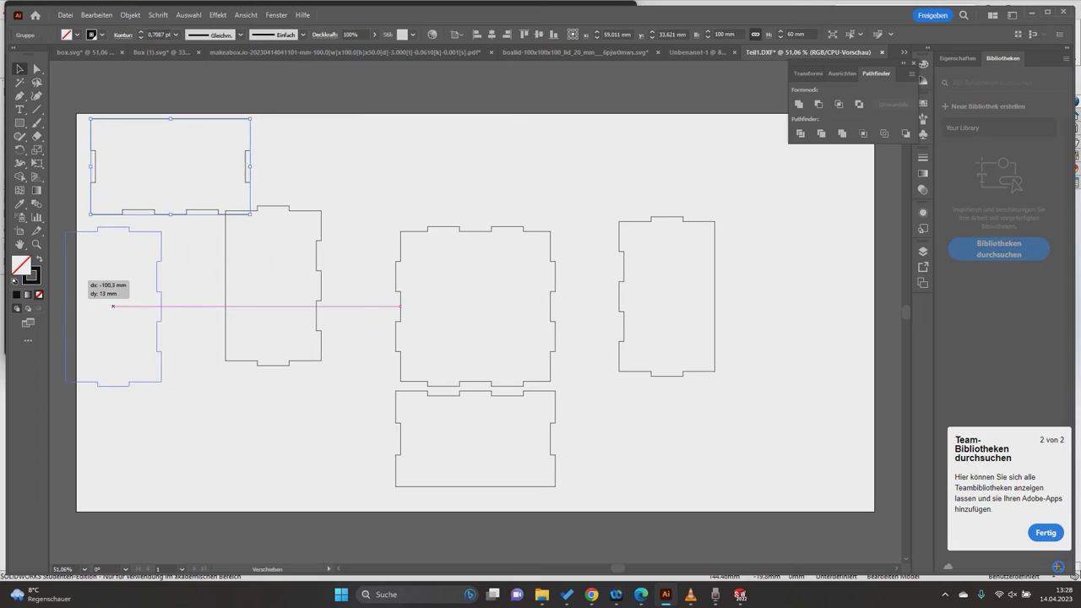
drag(413, 231, 286, 132)
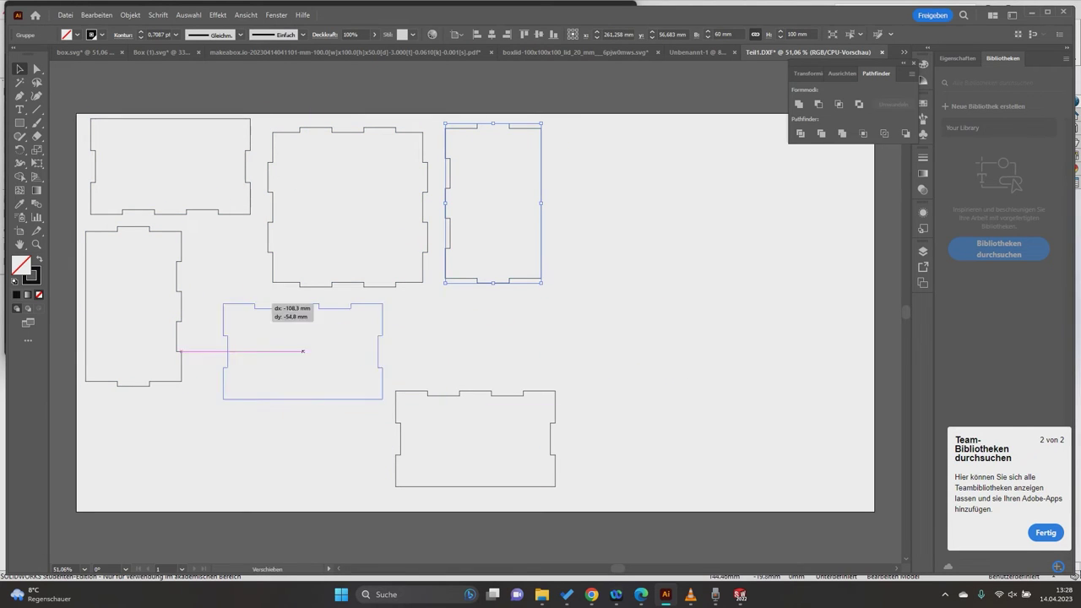
scroll(342, 304, up, 3)
mouse_move(374, 246)
mouse_down()
mouse_move(545, 199)
mouse_move(417, 266)
mouse_up()
scroll(478, 230, down, 4)
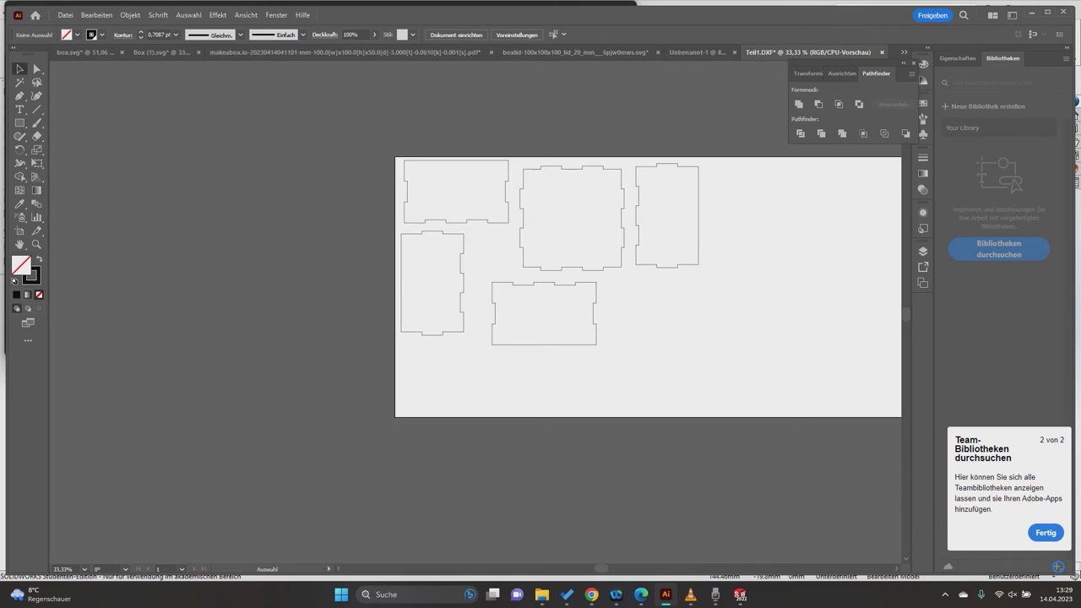